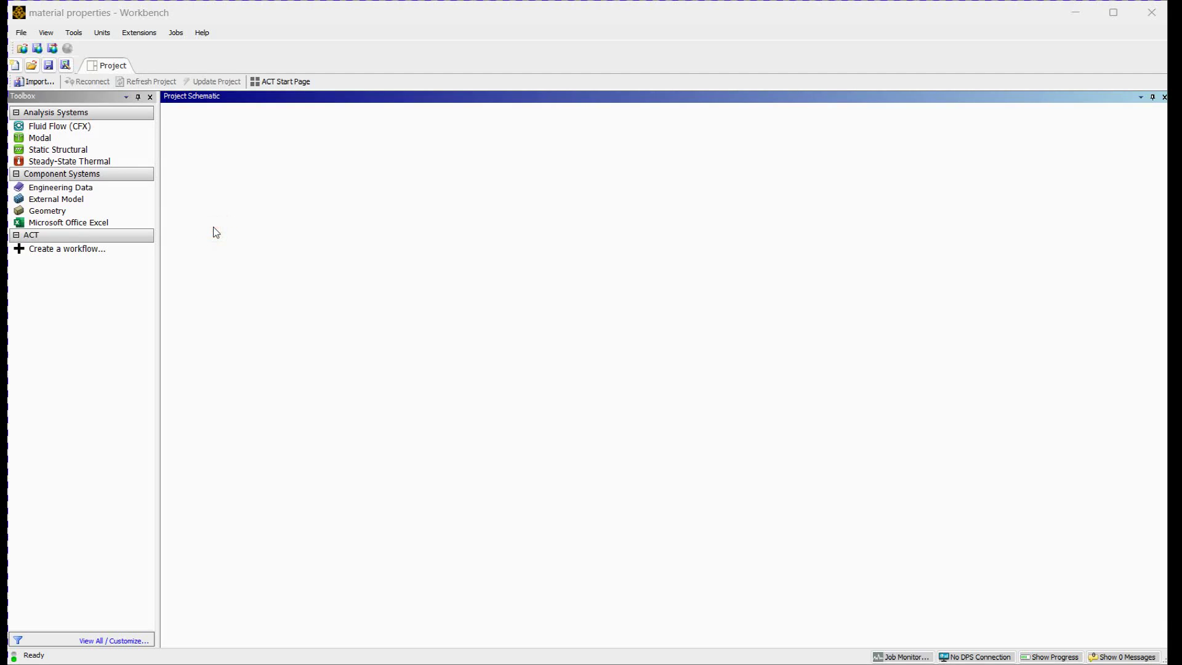
- Add a Static Structural analysis system to the empty project schematic and open its Engineering Data
{"action": "left_click", "coordinate": [78, 154]}
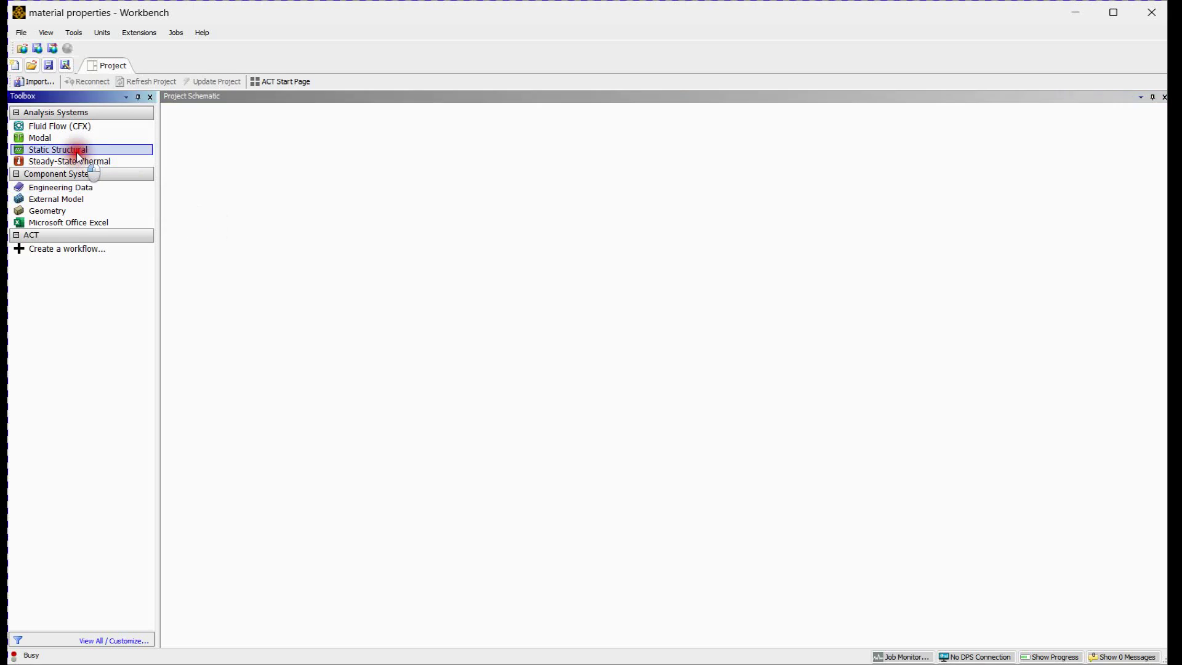
{"action": "left_click_drag", "start_coordinate": [78, 153], "coordinate": [336, 298]}
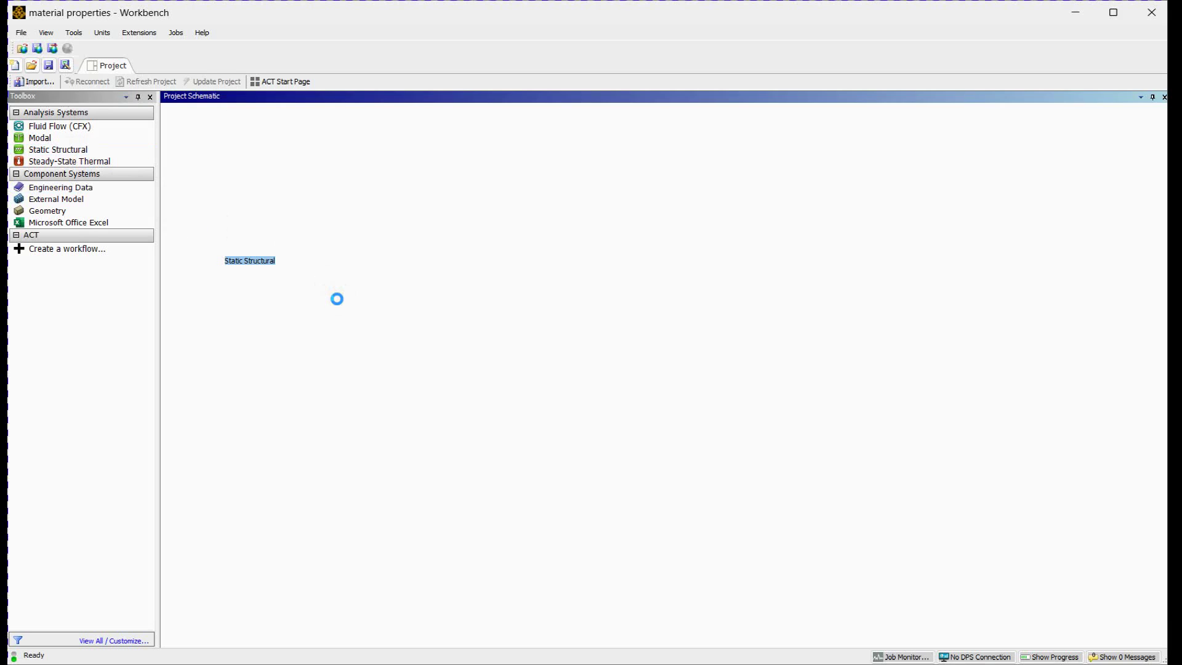
{"action": "left_click", "coordinate": [337, 299]}
{"action": "double_click", "coordinate": [262, 165]}
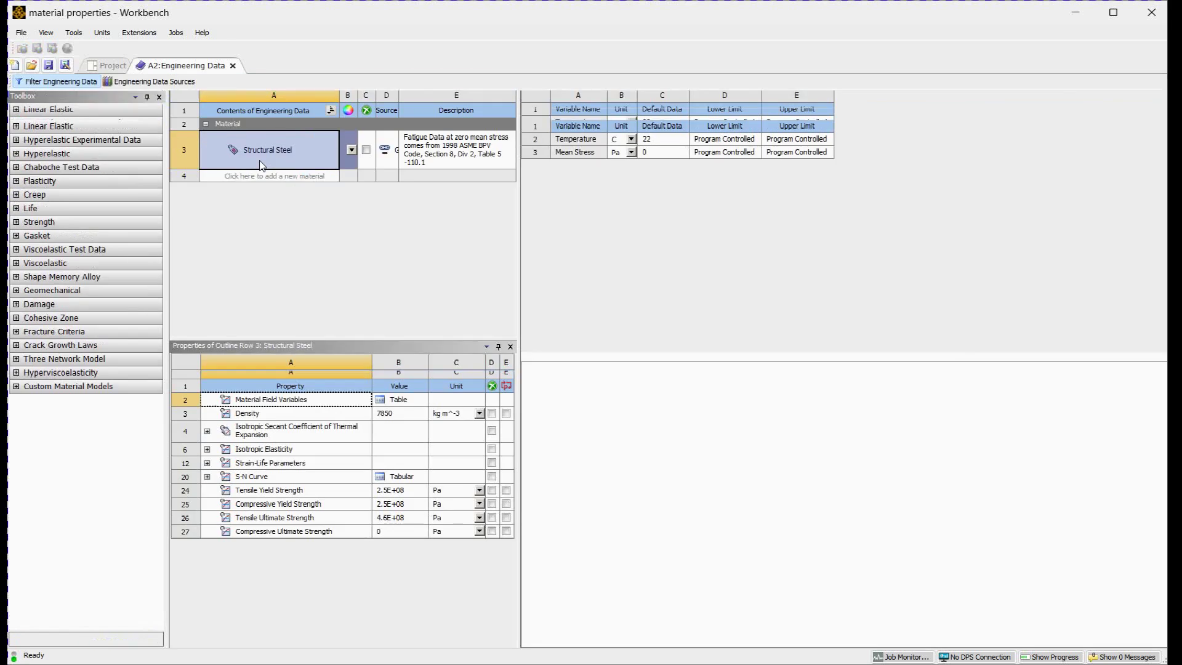
- Widen the material outline area and add a material named "new material" to the engineering data
{"action": "left_click_drag", "start_coordinate": [523, 262], "coordinate": [841, 279]}
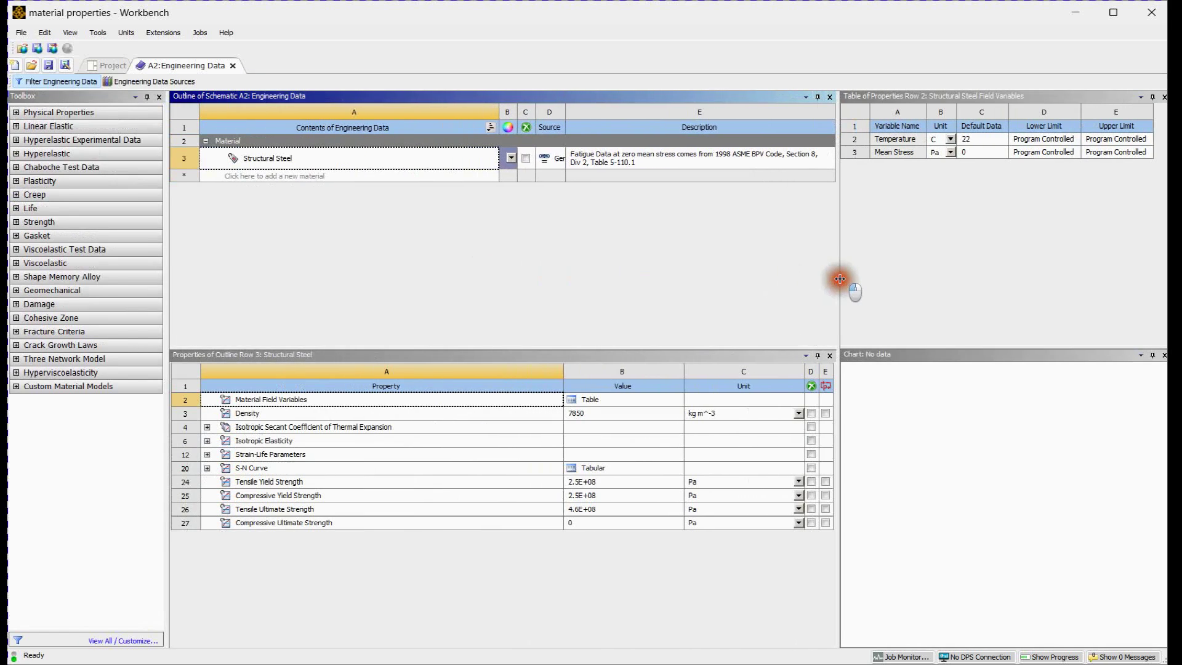
{"action": "left_click", "coordinate": [361, 177]}
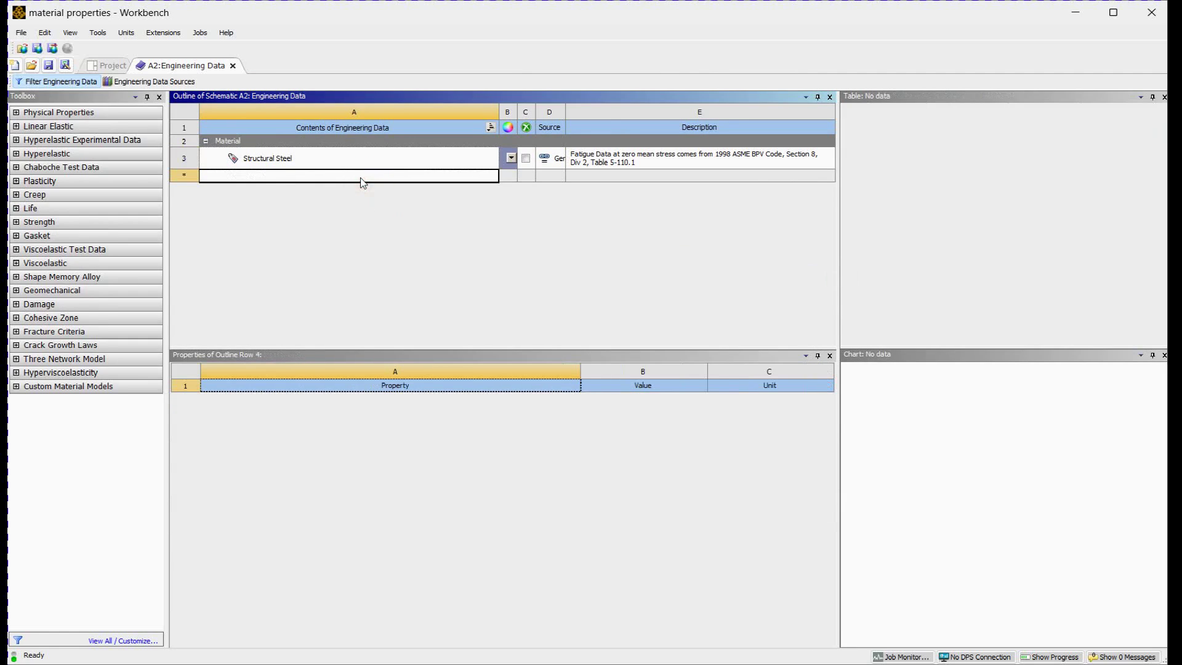
{"action": "type", "text": "new material"}
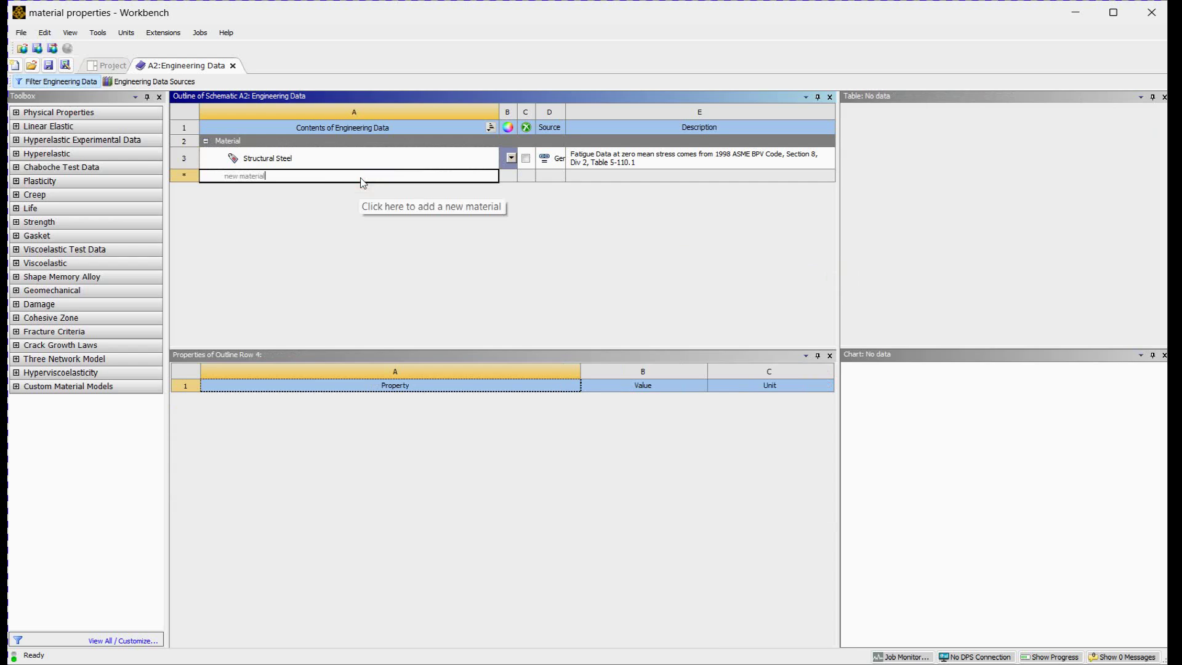
{"action": "key", "text": "Return"}
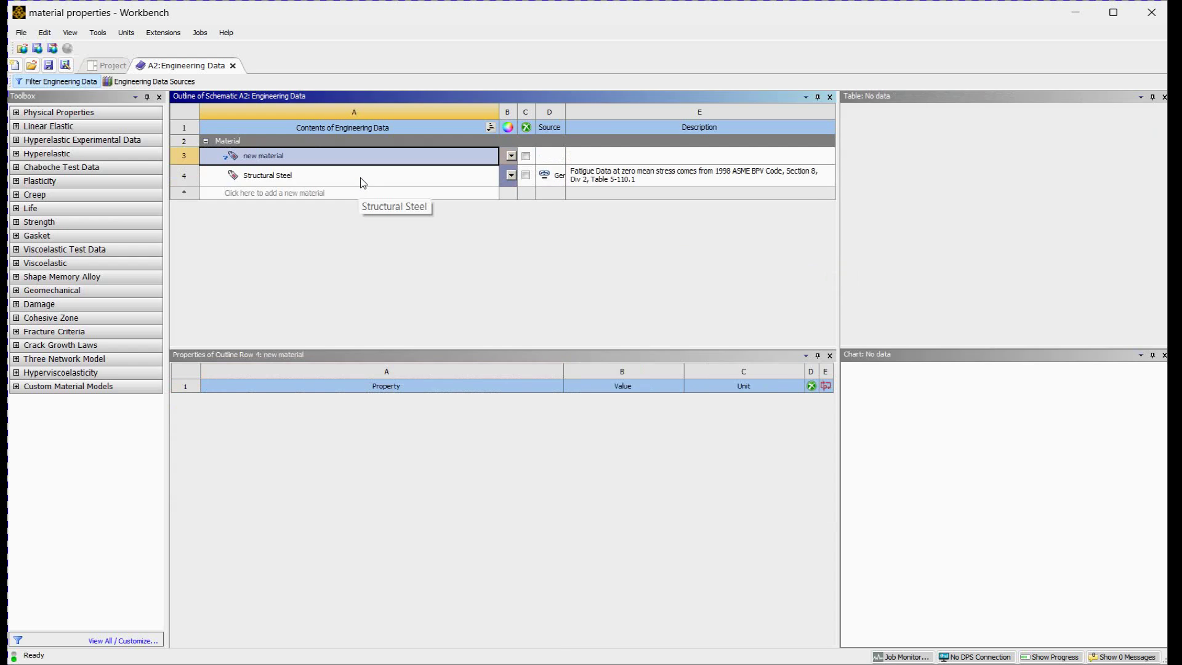
- Add the Density physical property to the new material
{"action": "left_click", "coordinate": [256, 159]}
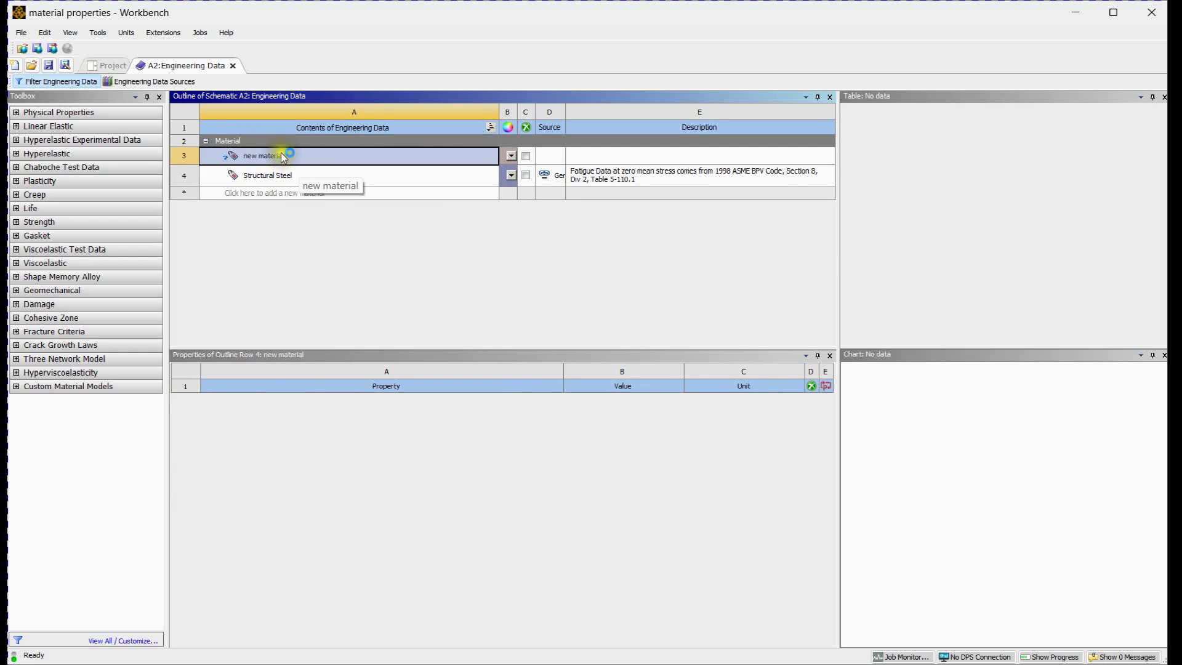
{"action": "left_click", "coordinate": [19, 113]}
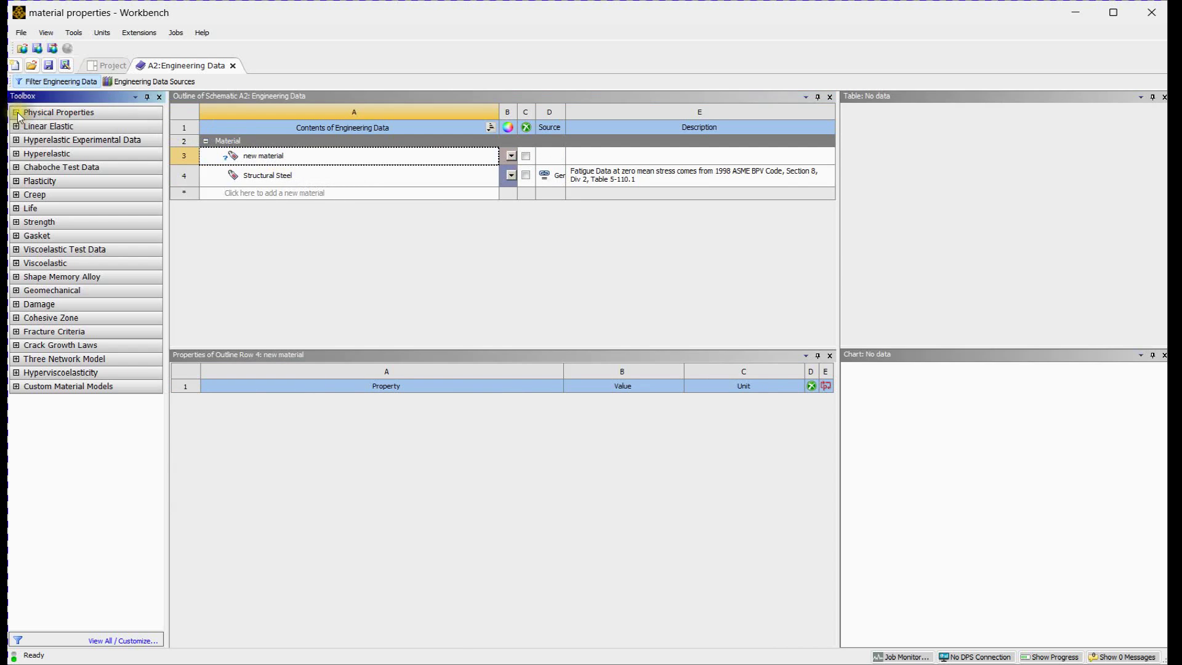
{"action": "left_click", "coordinate": [16, 112]}
{"action": "left_click", "coordinate": [37, 123]}
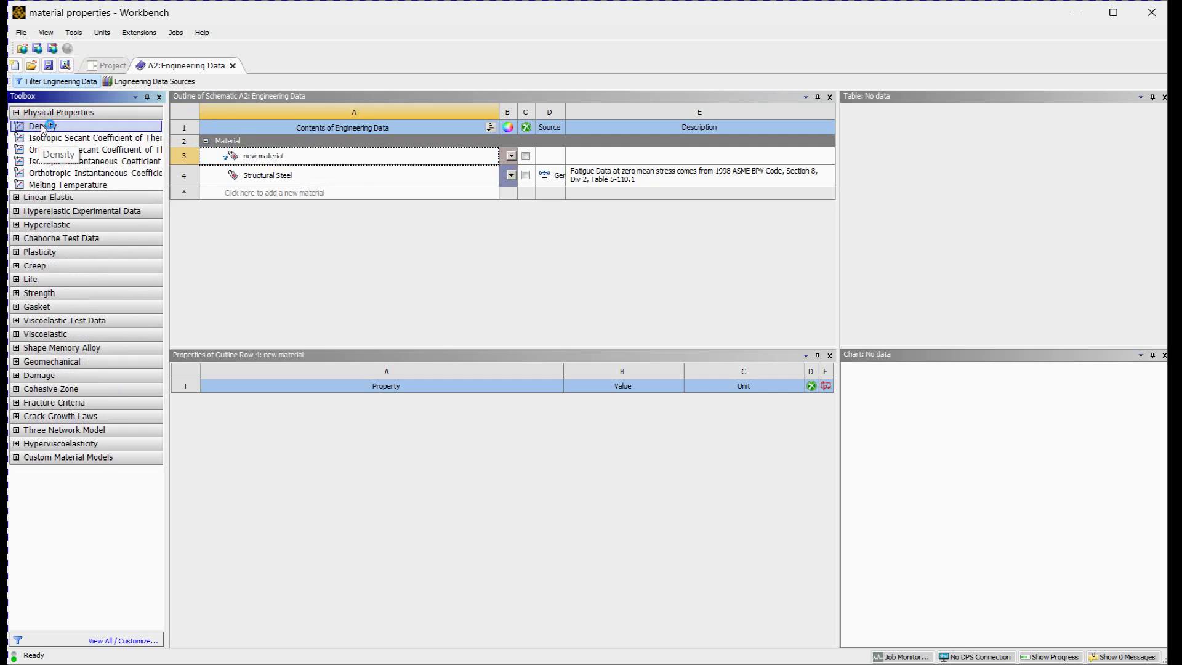
{"action": "double_click", "coordinate": [41, 126]}
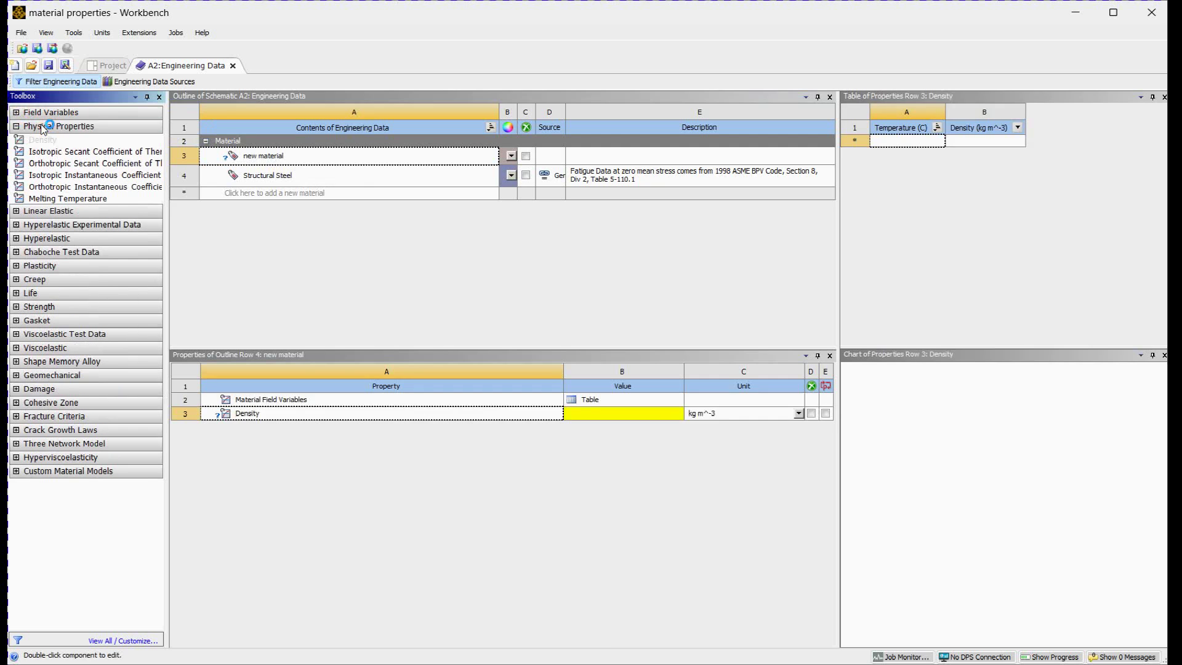
{"action": "double_click", "coordinate": [263, 156]}
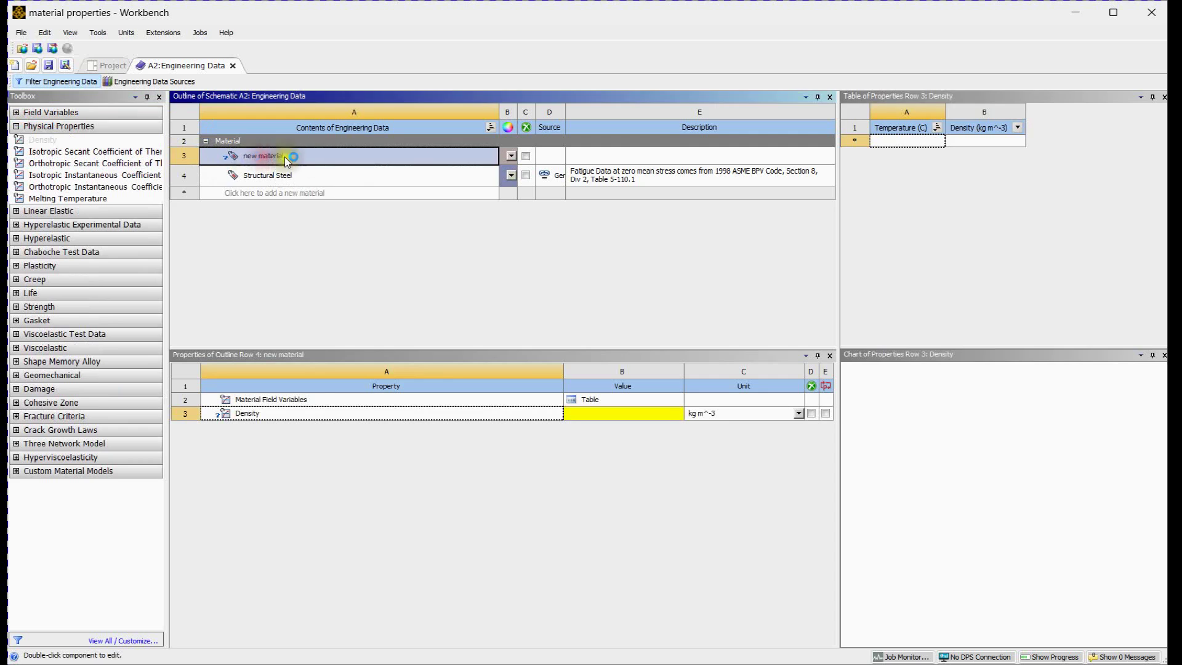
- Set the new material's density to 8000 with kg m^-3 as its unit
{"action": "left_click", "coordinate": [602, 415]}
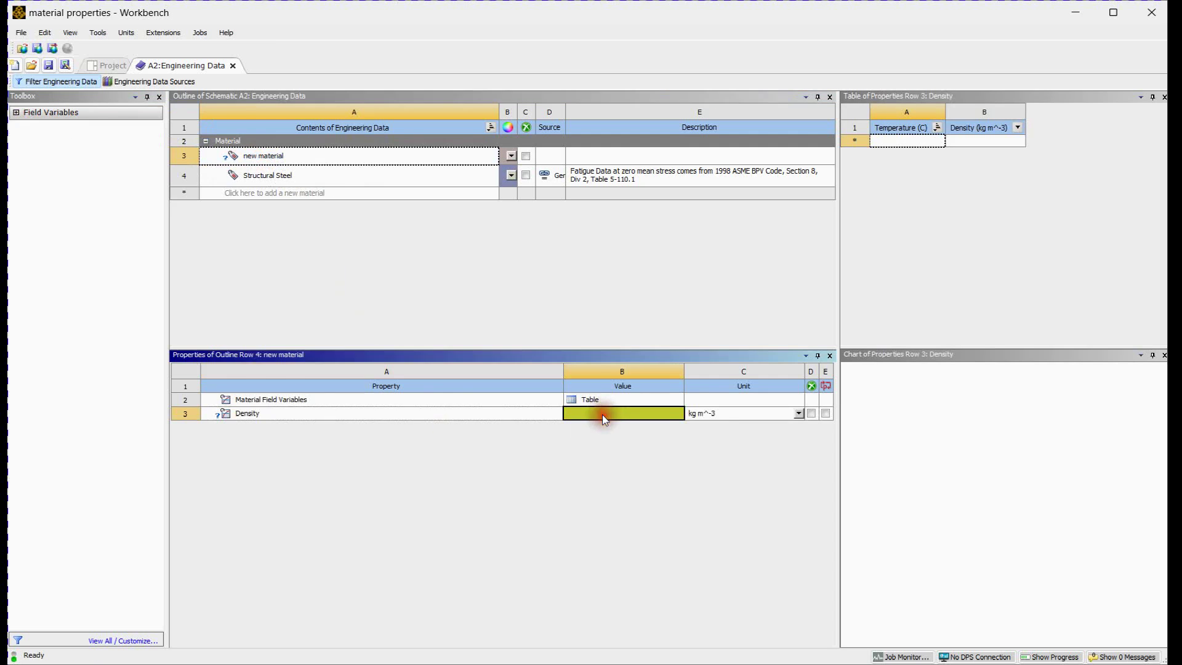
{"action": "left_click", "coordinate": [799, 414]}
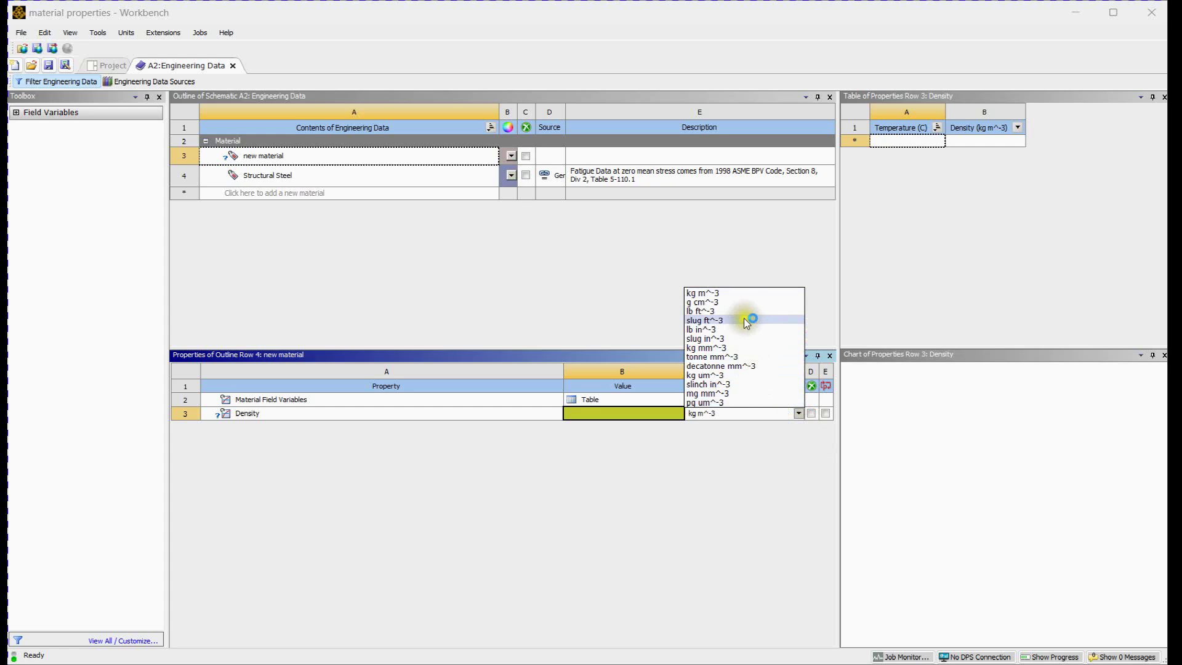
{"action": "left_click", "coordinate": [740, 294]}
{"action": "left_click", "coordinate": [633, 414]}
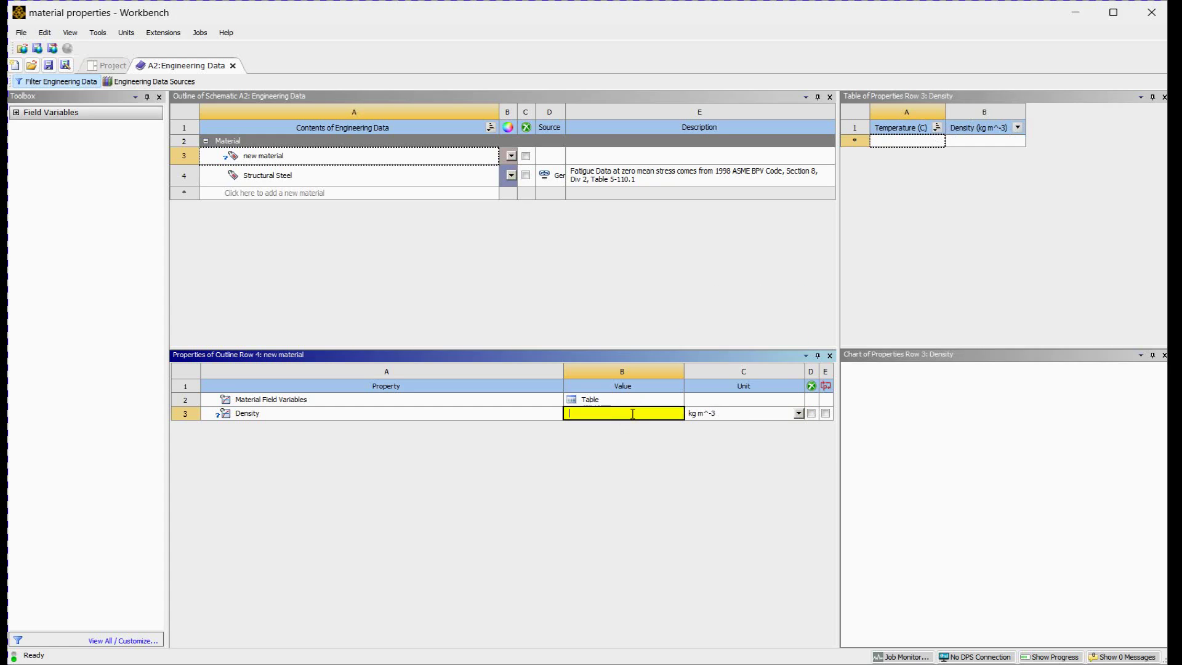
{"action": "key", "text": "Return"}
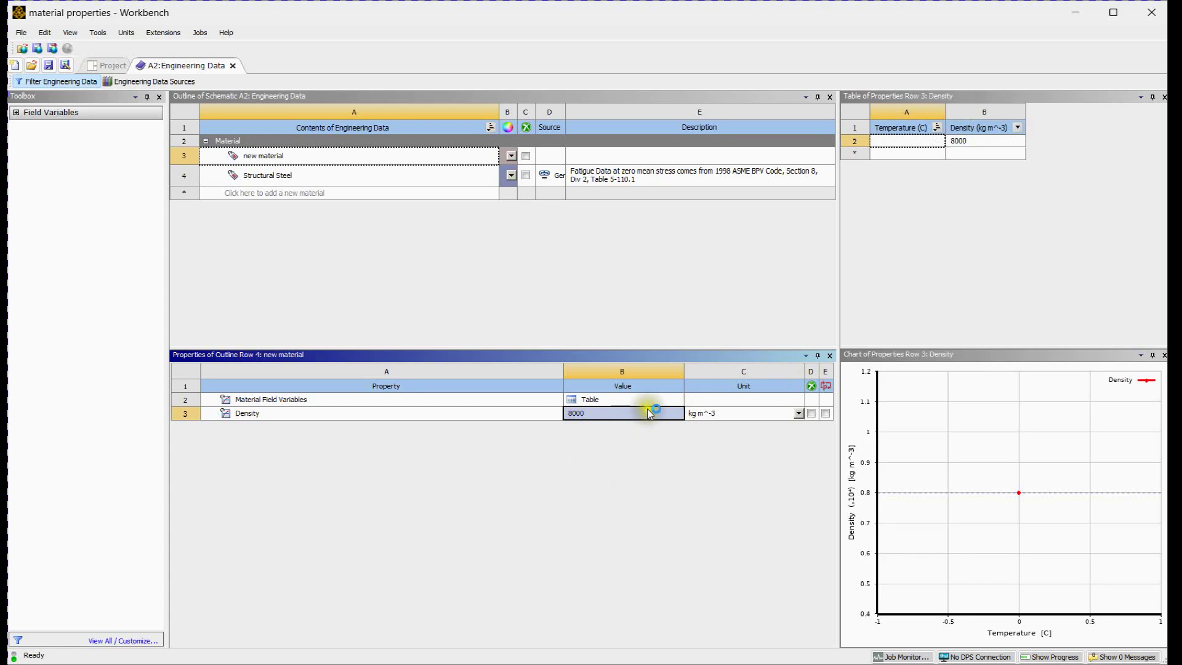
- Assign a temperature of 20 °C to the 8000 kg m^-3 entry in the density table
{"action": "left_click", "coordinate": [930, 146]}
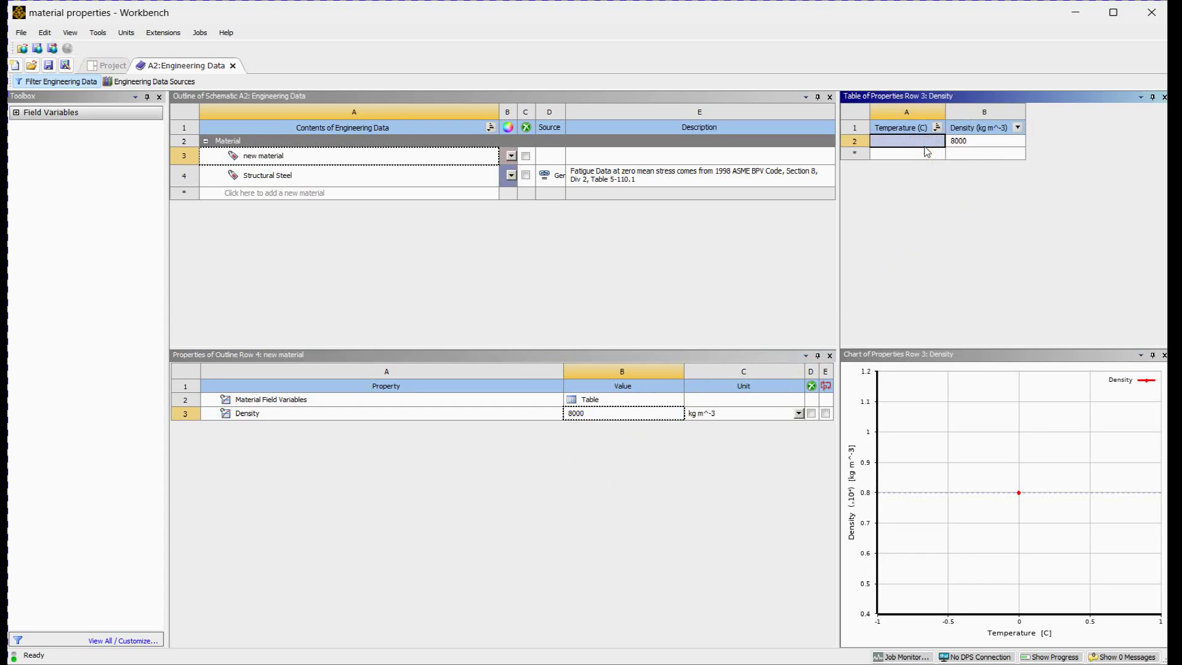
{"action": "type", "text": "20"}
{"action": "key", "text": "Return"}
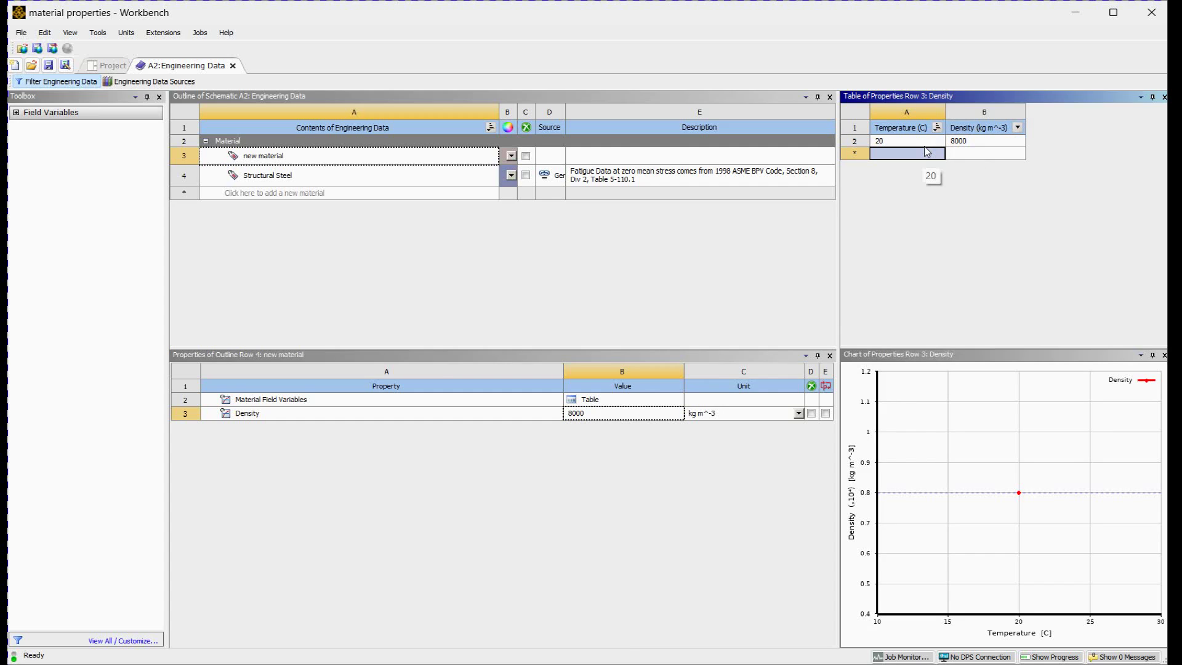
- Add a second density table entry of 7850 kg m^-3 at 100 °C
{"action": "type", "text": "100"}
{"action": "left_click", "coordinate": [980, 153]}
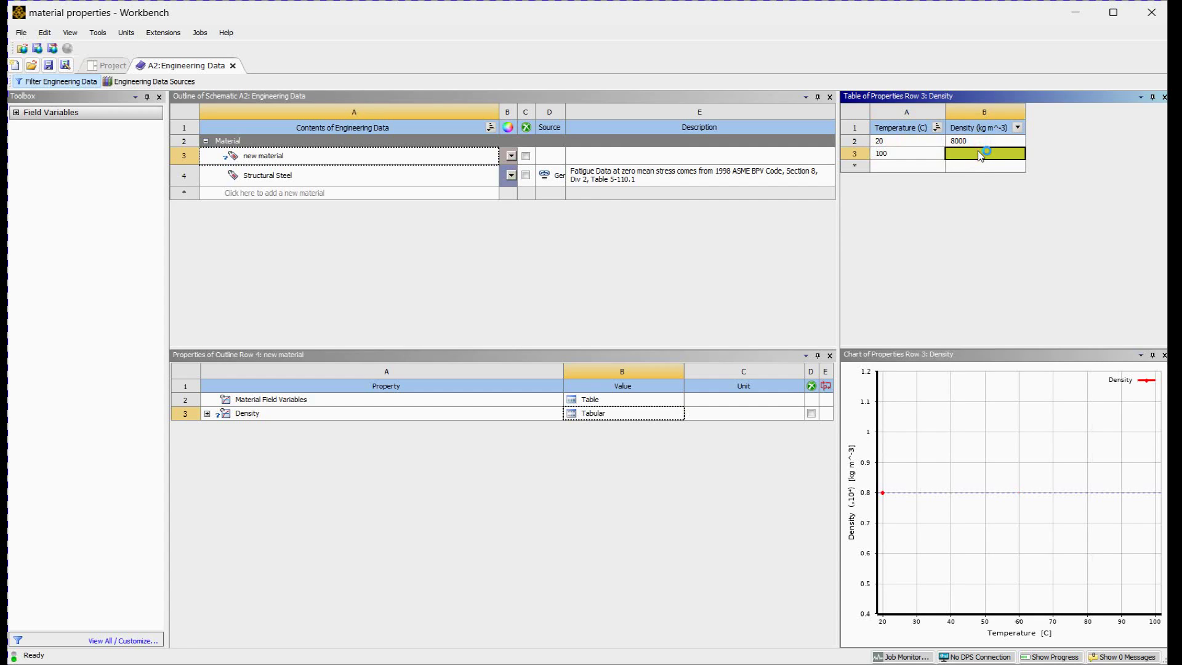
{"action": "type", "text": "7850"}
{"action": "key", "text": "Return"}
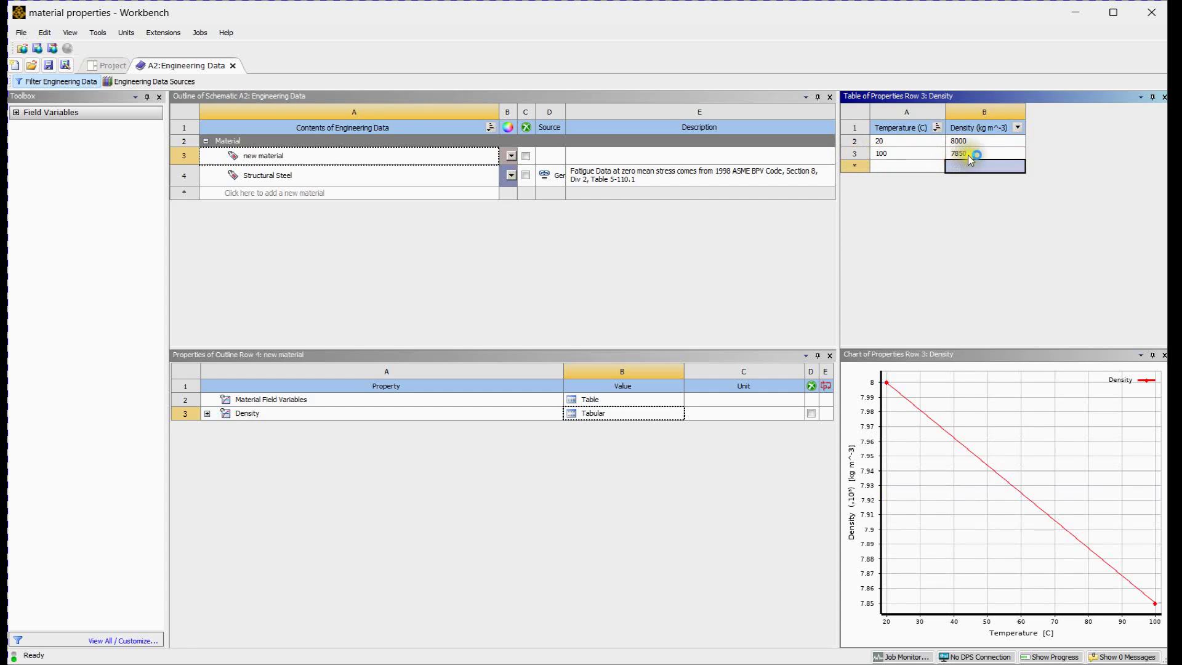
- Add further temperature rows of 150, 200 and 250 °C to the density table
{"action": "left_click", "coordinate": [913, 165]}
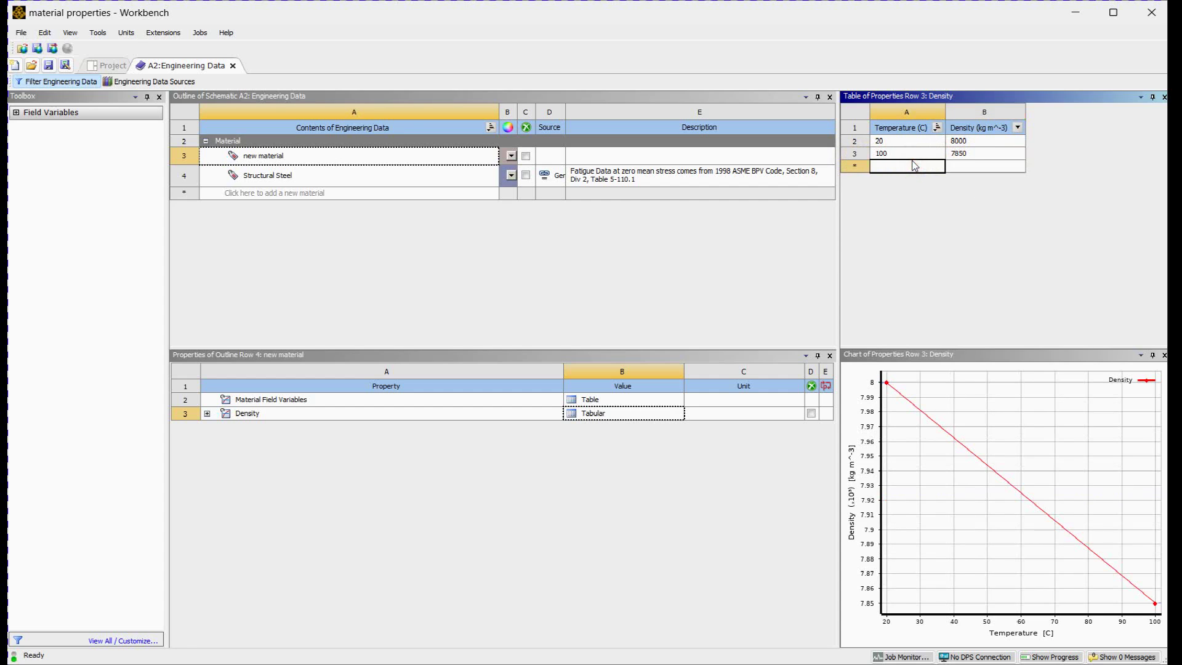
{"action": "type", "text": "150"}
{"action": "key", "text": "Return"}
{"action": "type", "text": "200"}
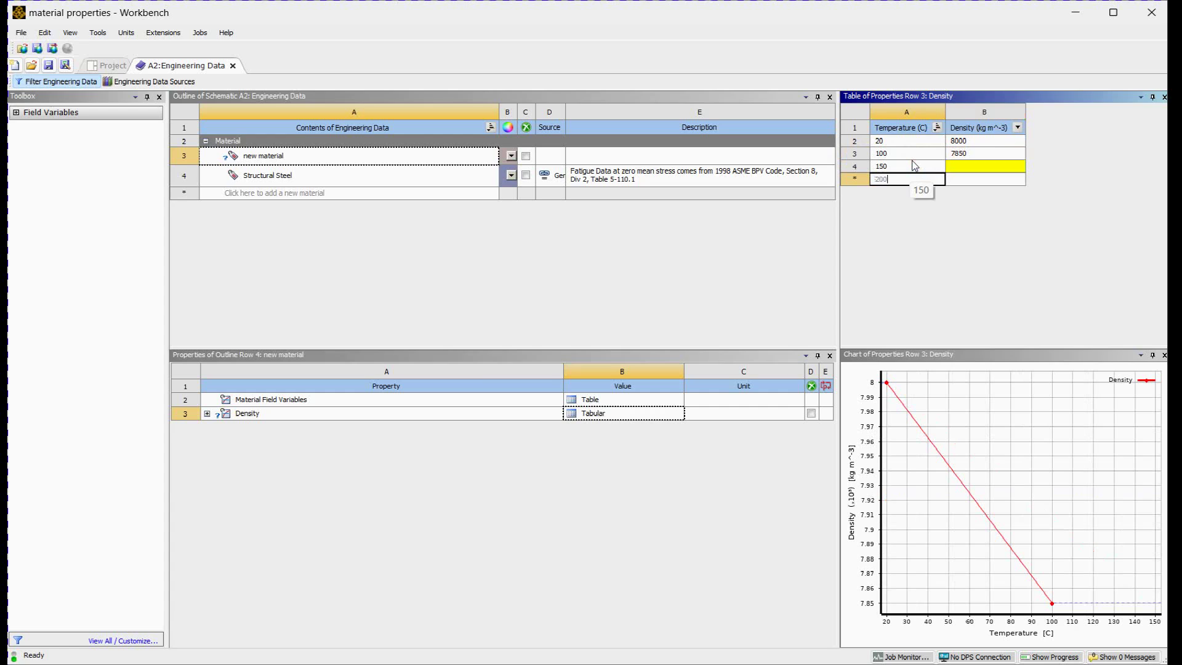
{"action": "key", "text": "Return"}
{"action": "type", "text": "250"}
{"action": "key", "text": "Return"}
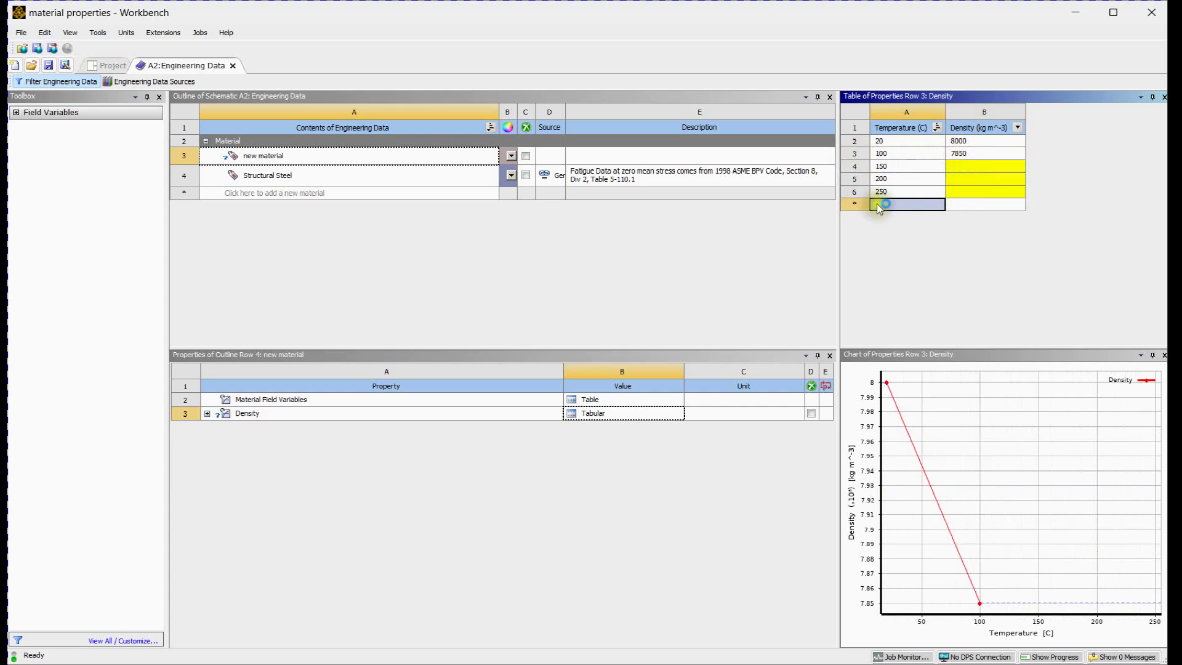
- Delete the 100, 150, 200 and 250 °C rows from the density table
{"action": "right_click_drag", "start_coordinate": [852, 154], "coordinate": [864, 200]}
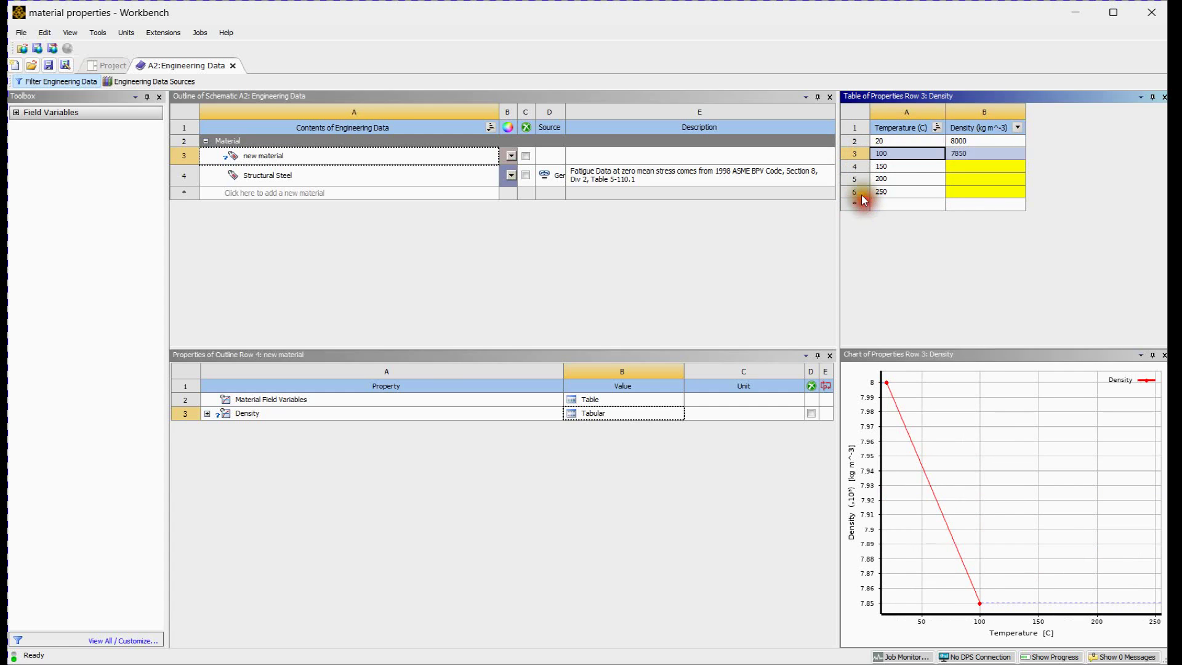
{"action": "left_click", "coordinate": [862, 192], "text": "shift"}
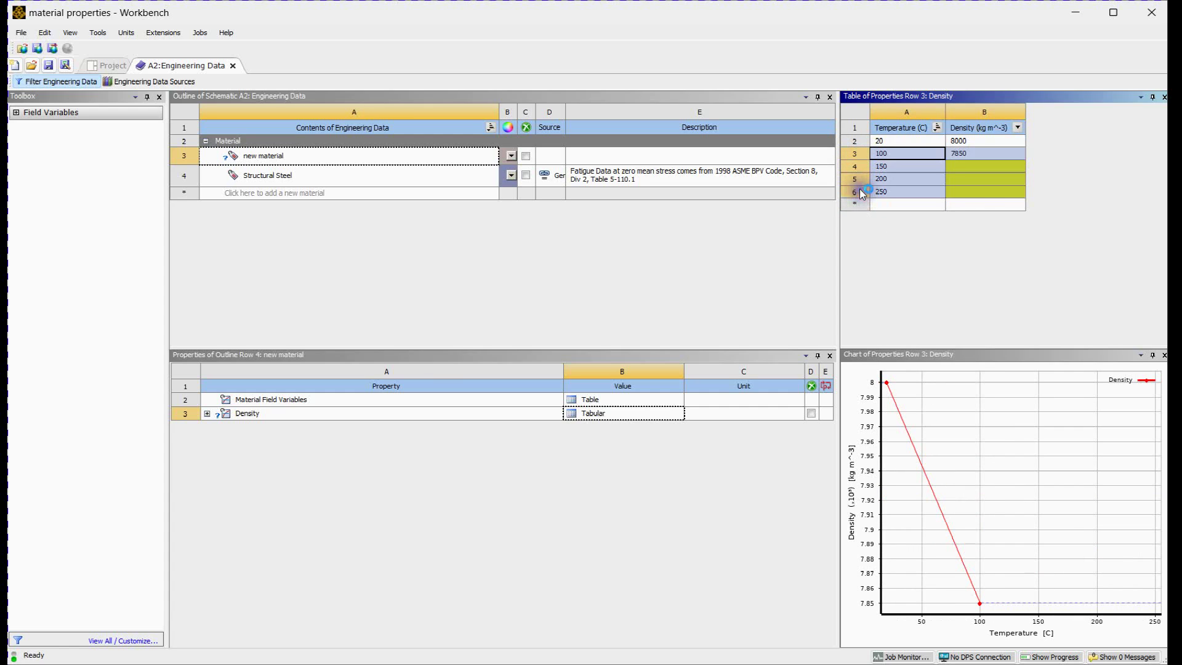
{"action": "right_click", "coordinate": [862, 192]}
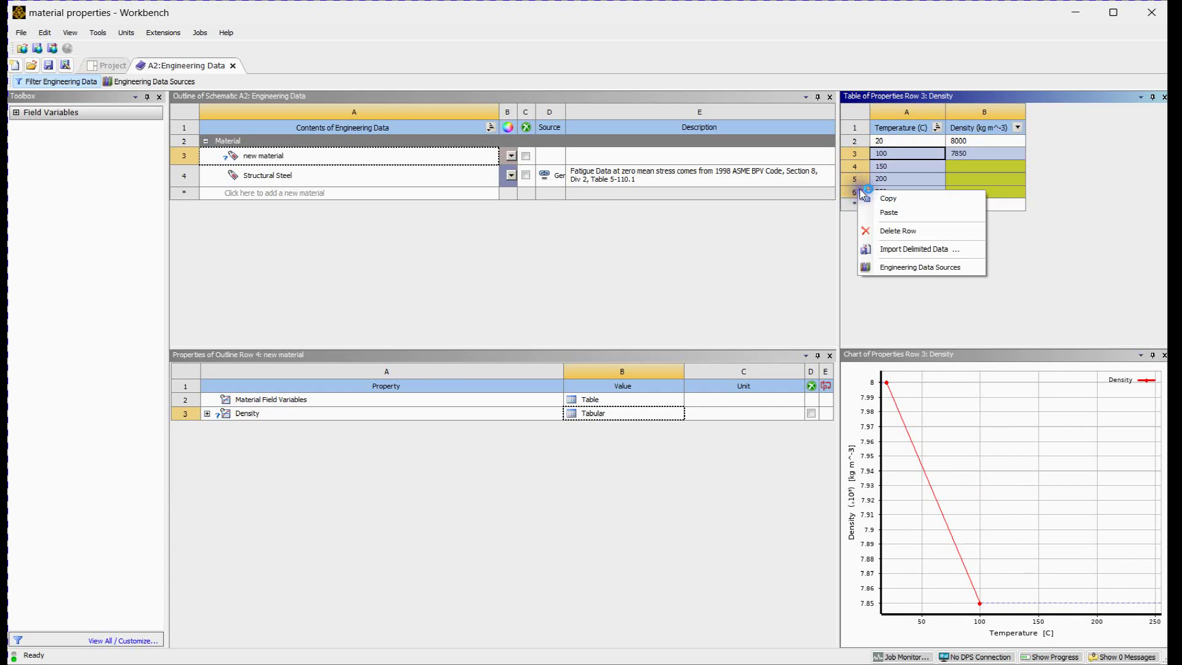
{"action": "left_click", "coordinate": [897, 231]}
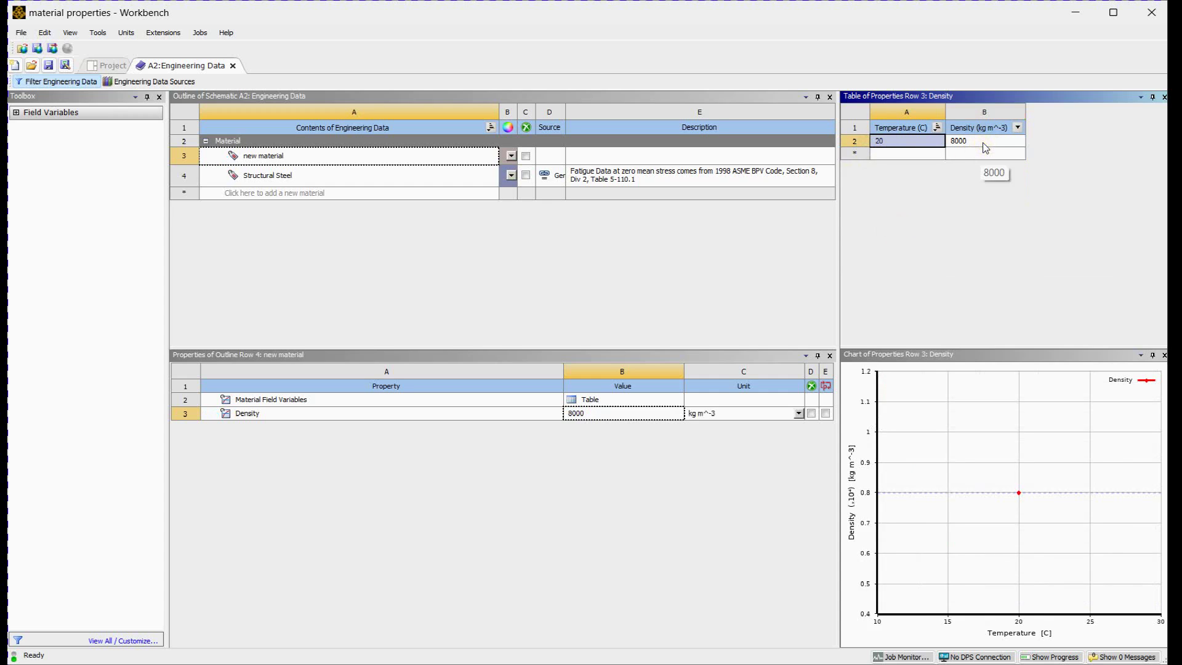
- Return to the project schematic and open a new SpaceClaim geometry for the Static Structural system
{"action": "left_click", "coordinate": [118, 65]}
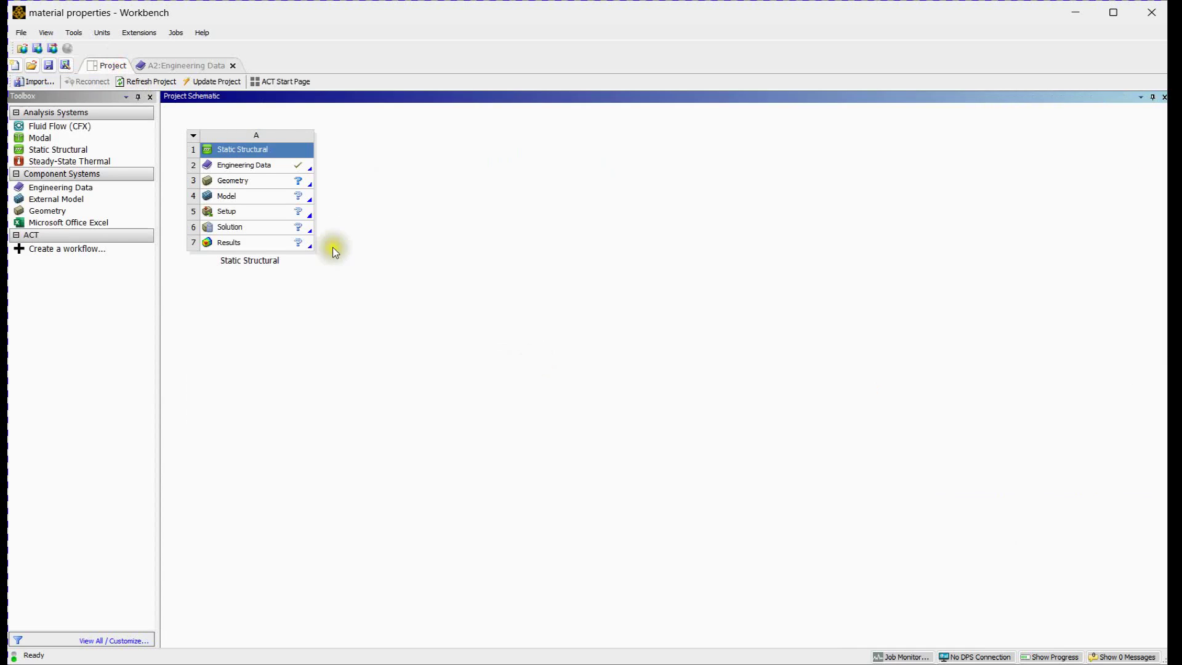
{"action": "left_click", "coordinate": [258, 182]}
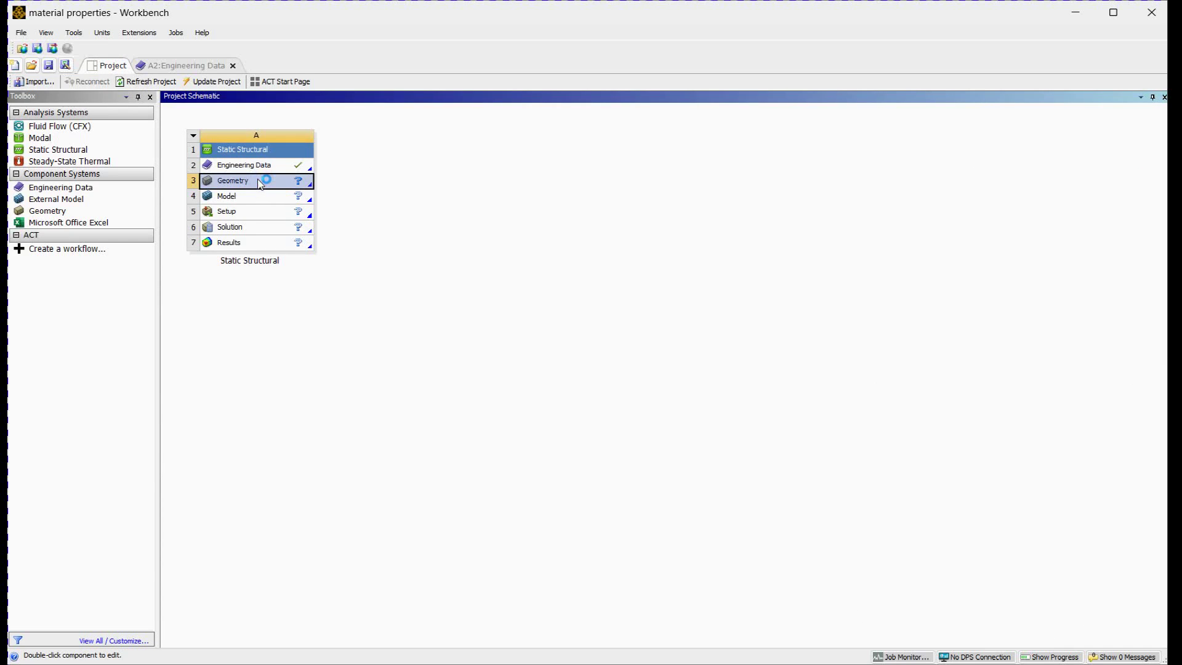
{"action": "right_click", "coordinate": [258, 182]}
{"action": "left_click", "coordinate": [291, 203]}
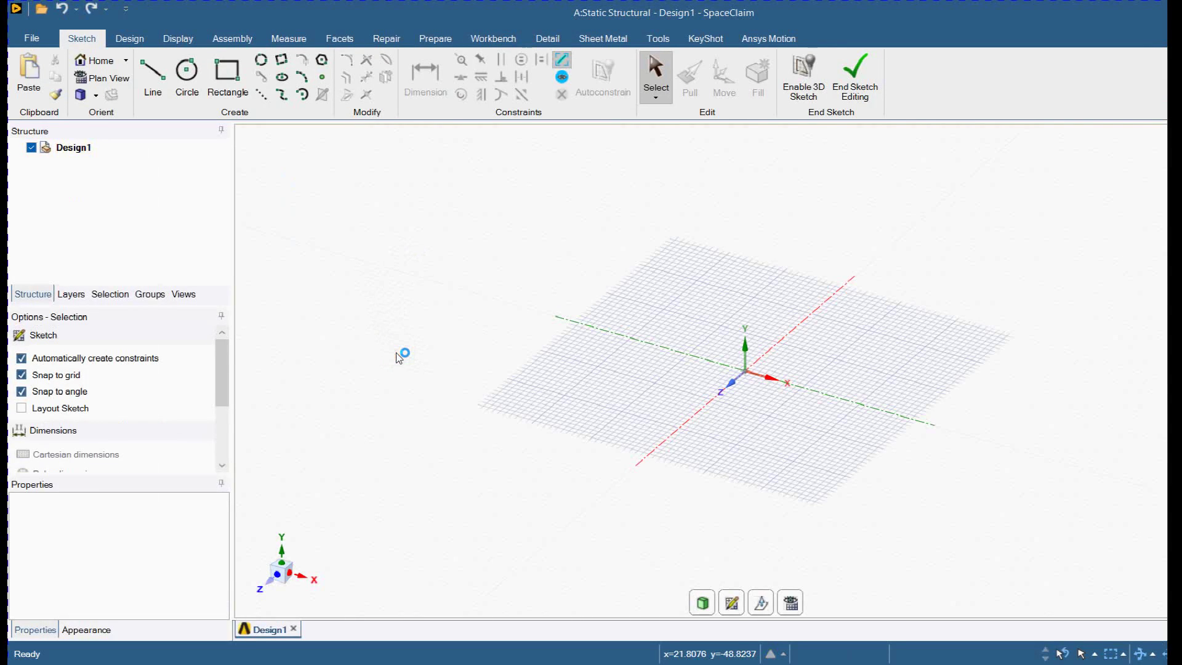
- Sketch a 50 mm by 50 mm rectangle defined from its center at the origin
{"action": "left_click", "coordinate": [231, 92]}
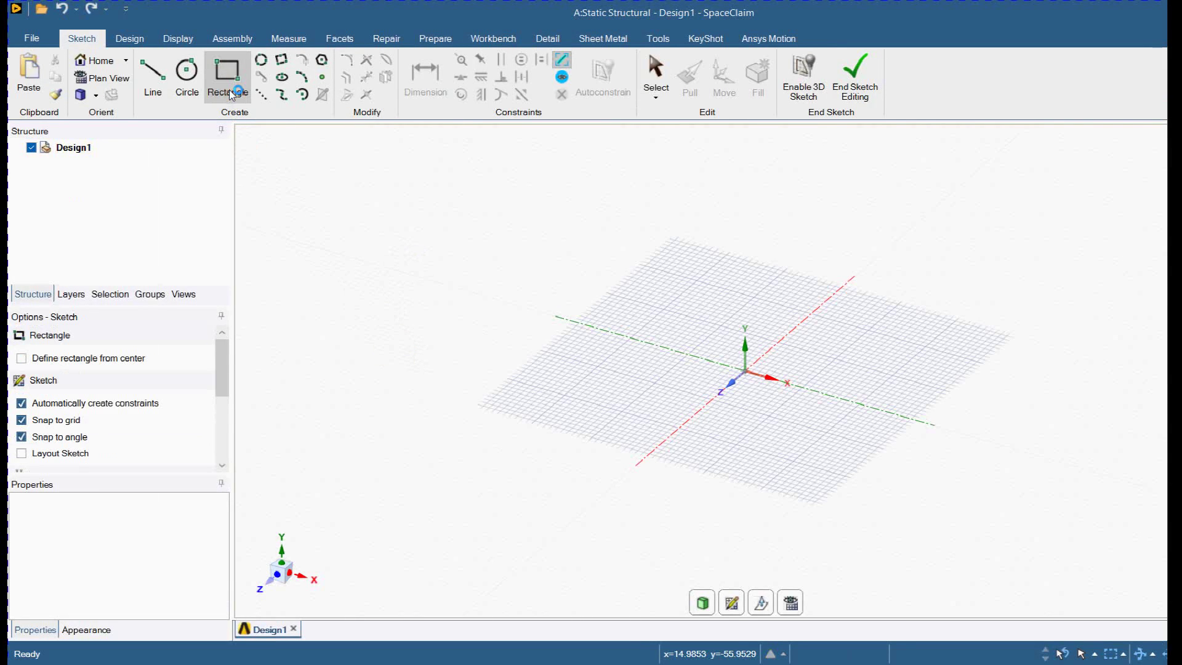
{"action": "left_click", "coordinate": [40, 359]}
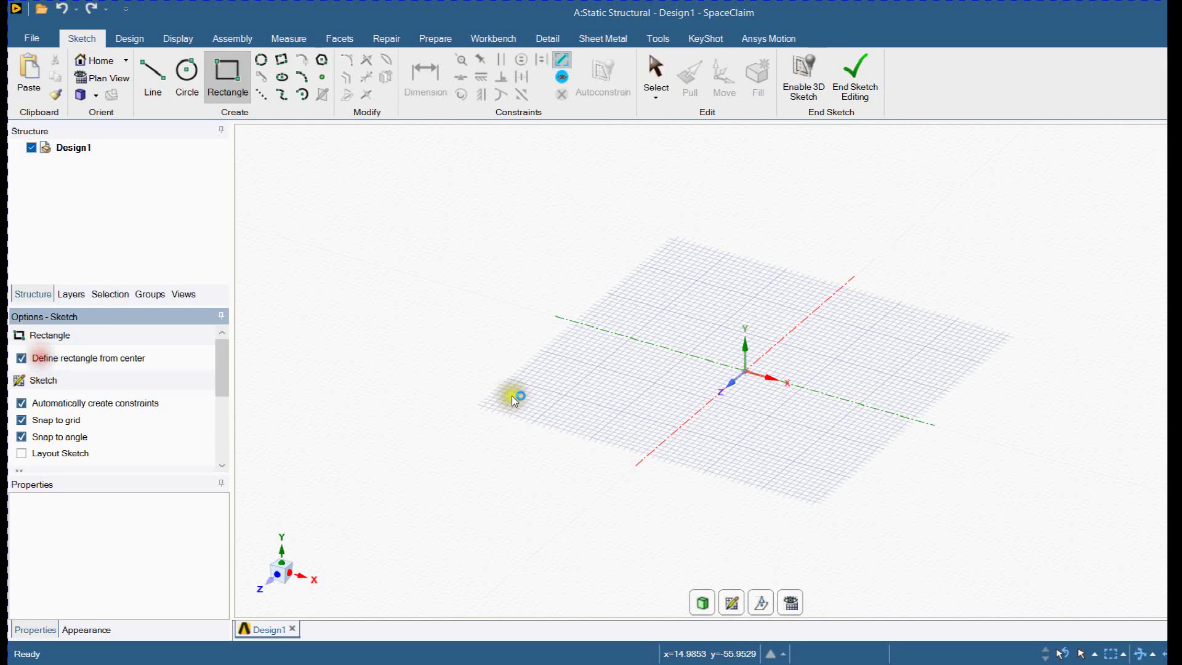
{"action": "left_click", "coordinate": [748, 372]}
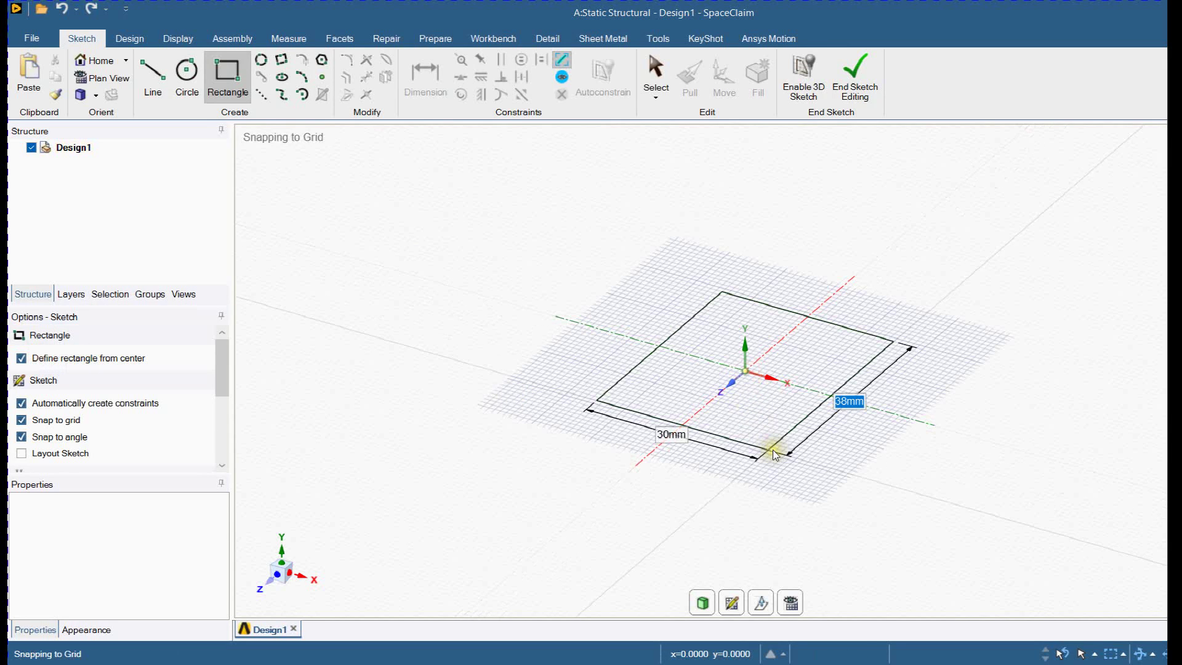
{"action": "type", "text": "50"}
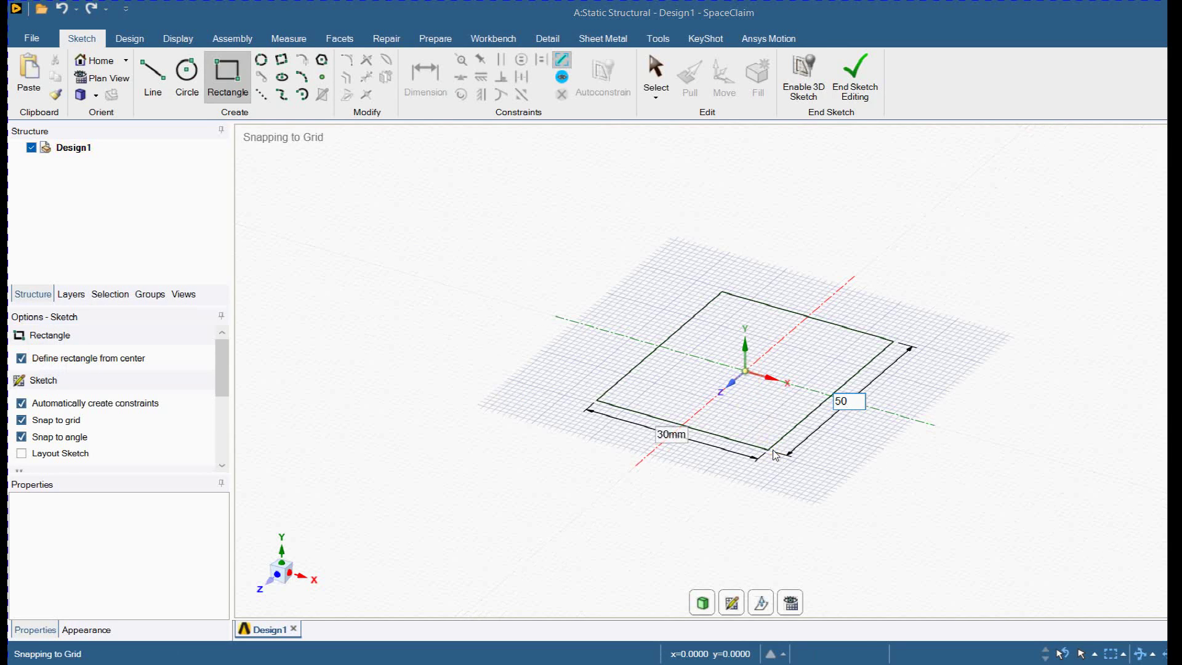
{"action": "key", "text": "Tab"}
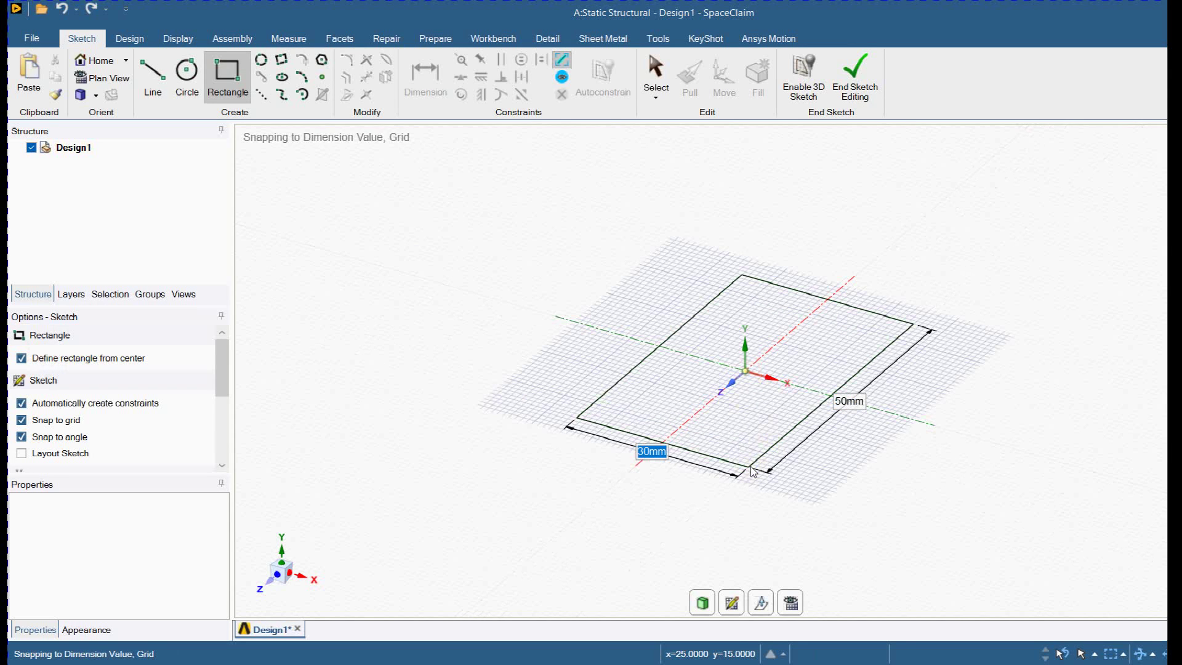
{"action": "type", "text": "50"}
{"action": "key", "text": "Return"}
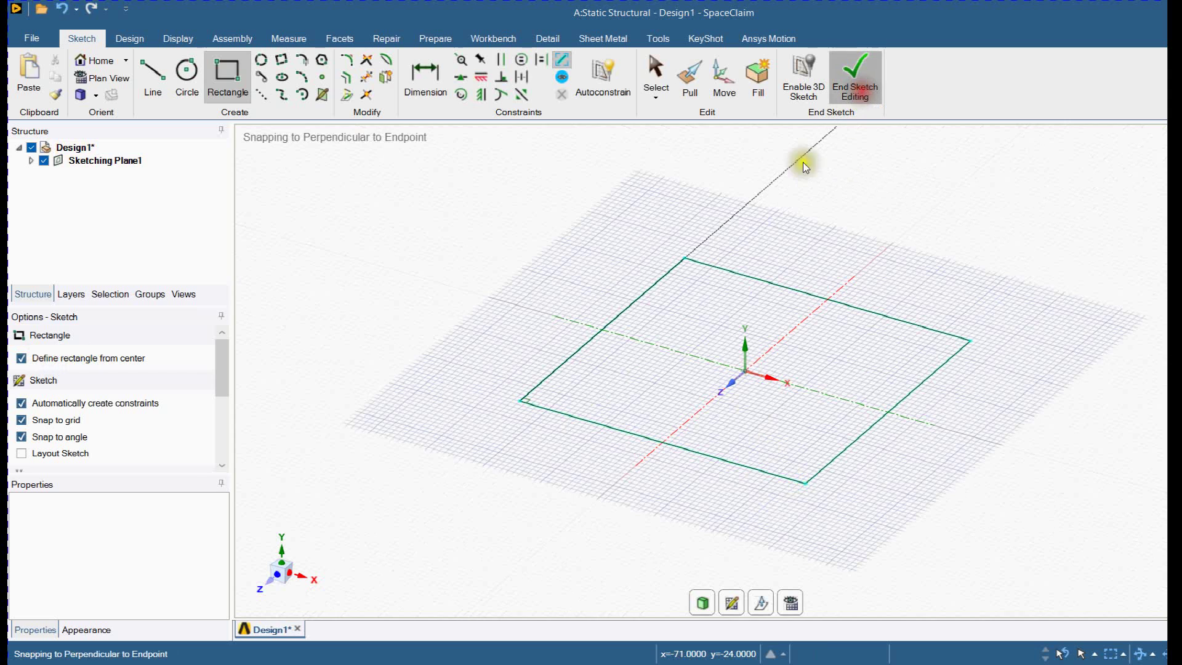
- Finish the sketch and pull the square face 500 mm into a solid bar
{"action": "left_click", "coordinate": [678, 383]}
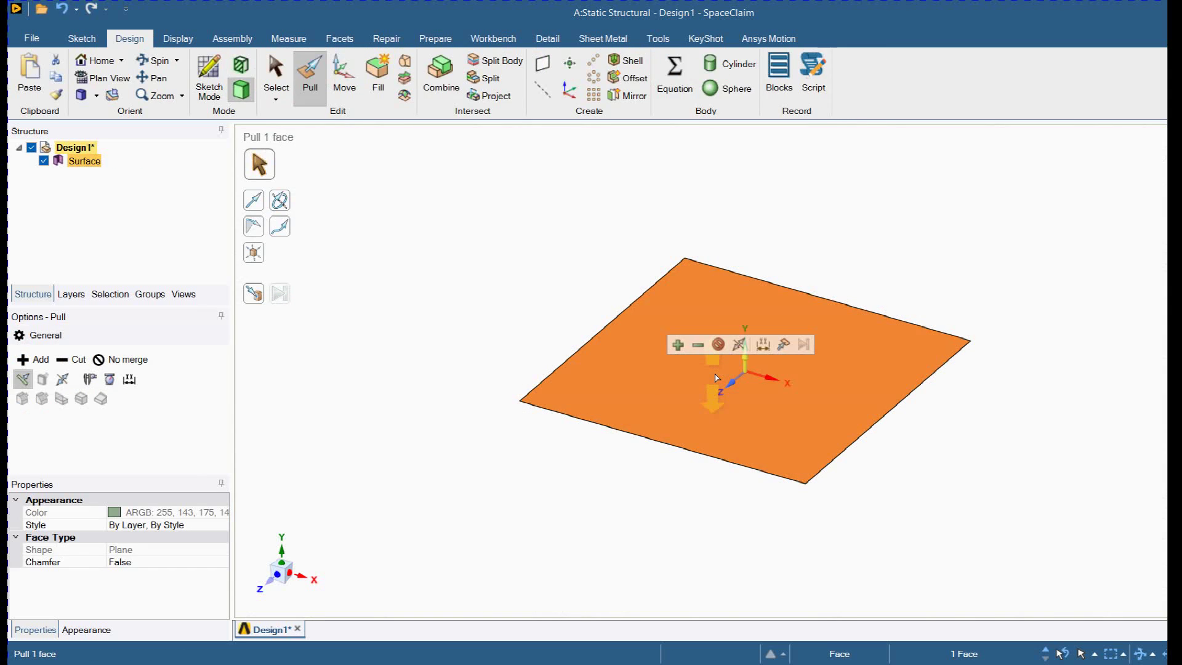
{"action": "type", "text": "500"}
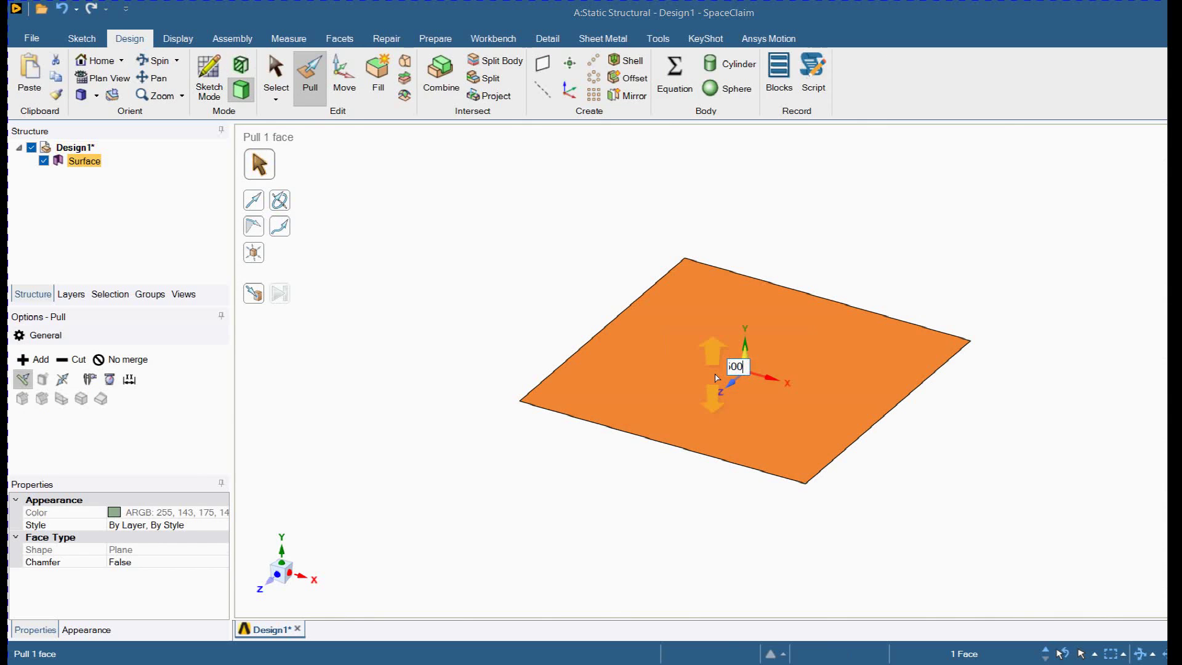
{"action": "key", "text": "Return"}
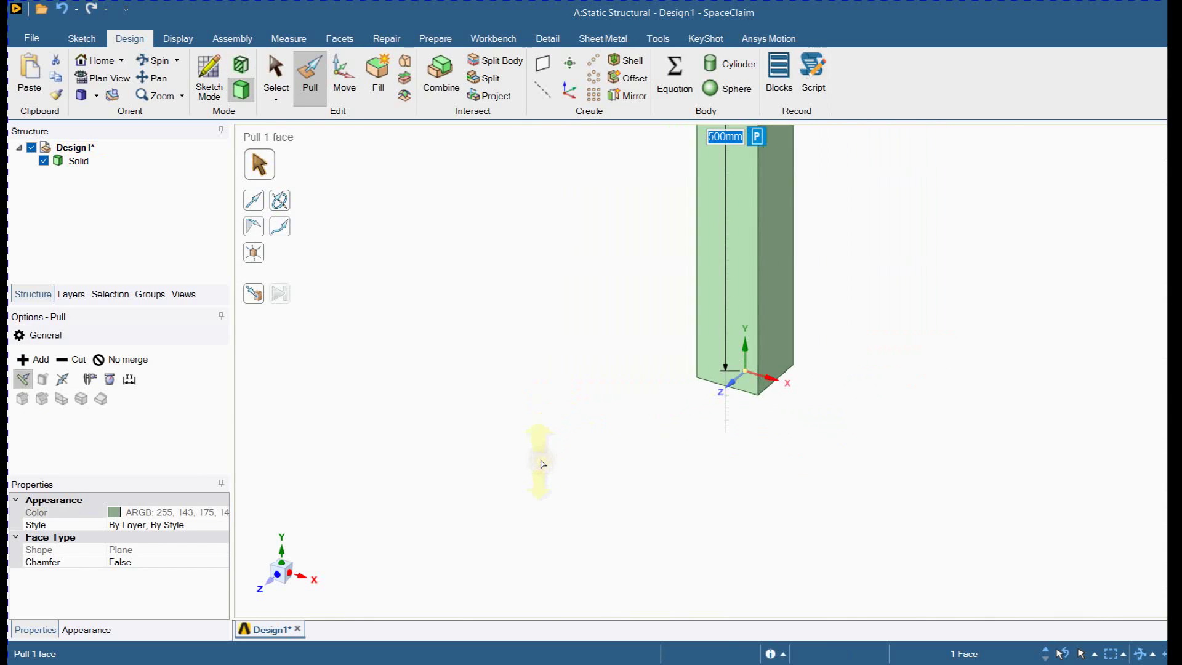
{"action": "scroll", "coordinate": [541, 463], "scroll_direction": "down", "scroll_amount": 2}
{"action": "left_click", "coordinate": [849, 219]}
{"action": "scroll", "coordinate": [836, 218], "scroll_direction": "up", "scroll_amount": 3}
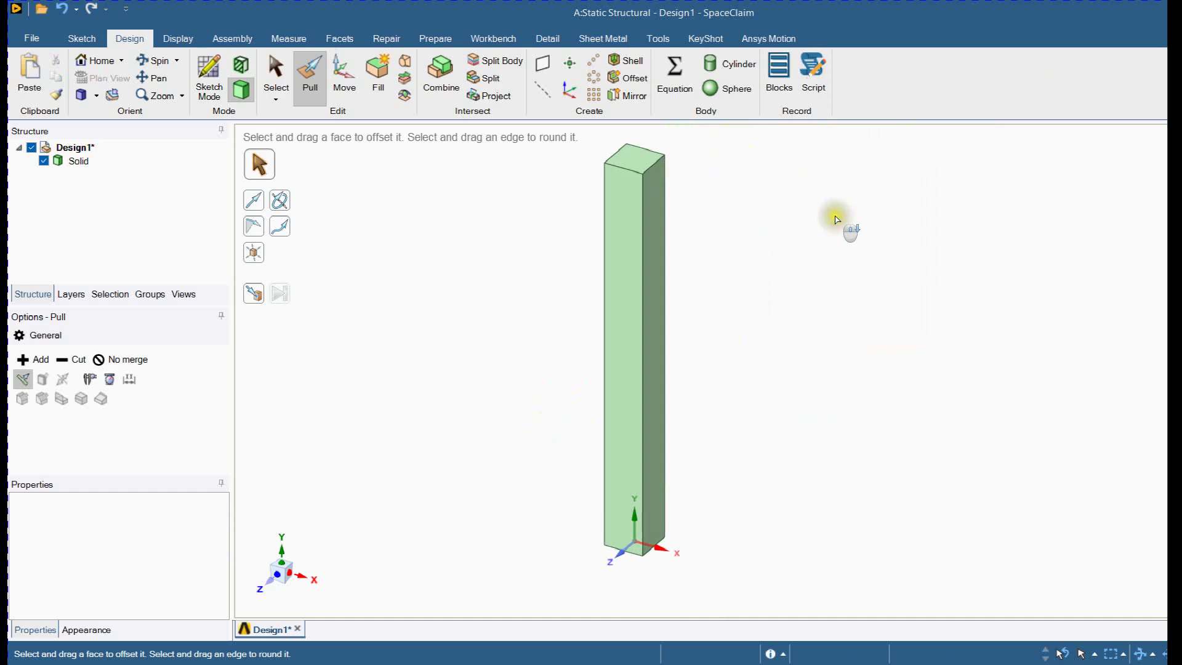
{"action": "scroll", "coordinate": [836, 219], "scroll_direction": "down", "scroll_amount": 1}
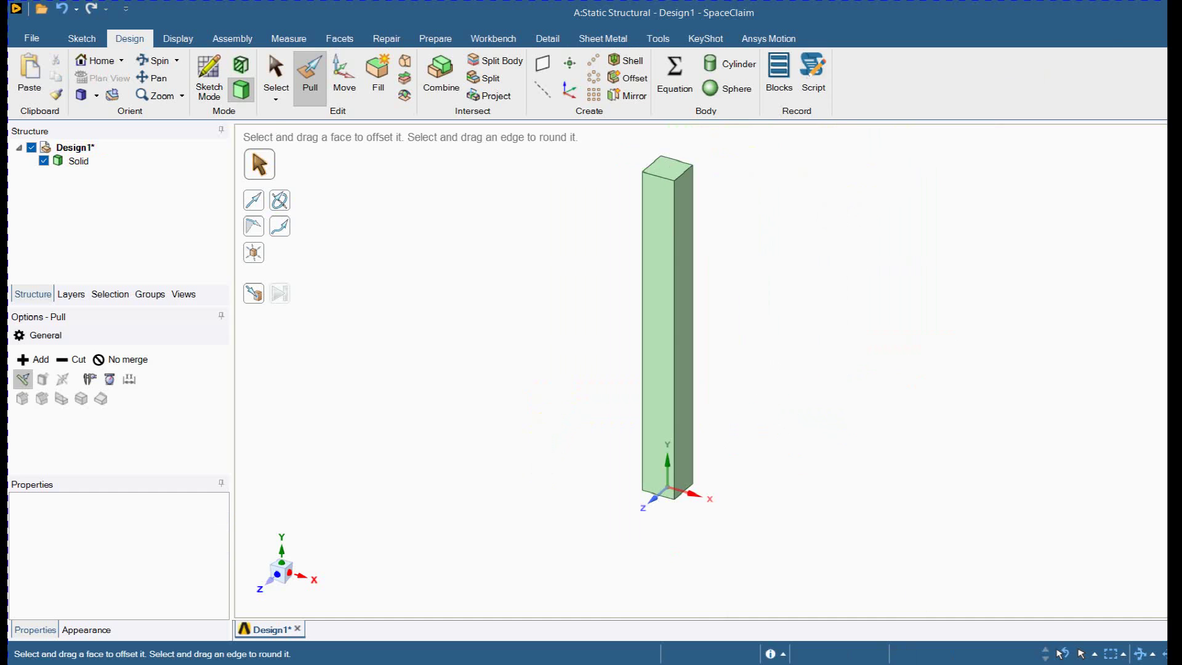
- Switch to Workbench, open the Static Structural model in Mechanical, and assign "new material" to the solid body
{"action": "key", "text": "alt+Tab"}
{"action": "double_click", "coordinate": [275, 196]}
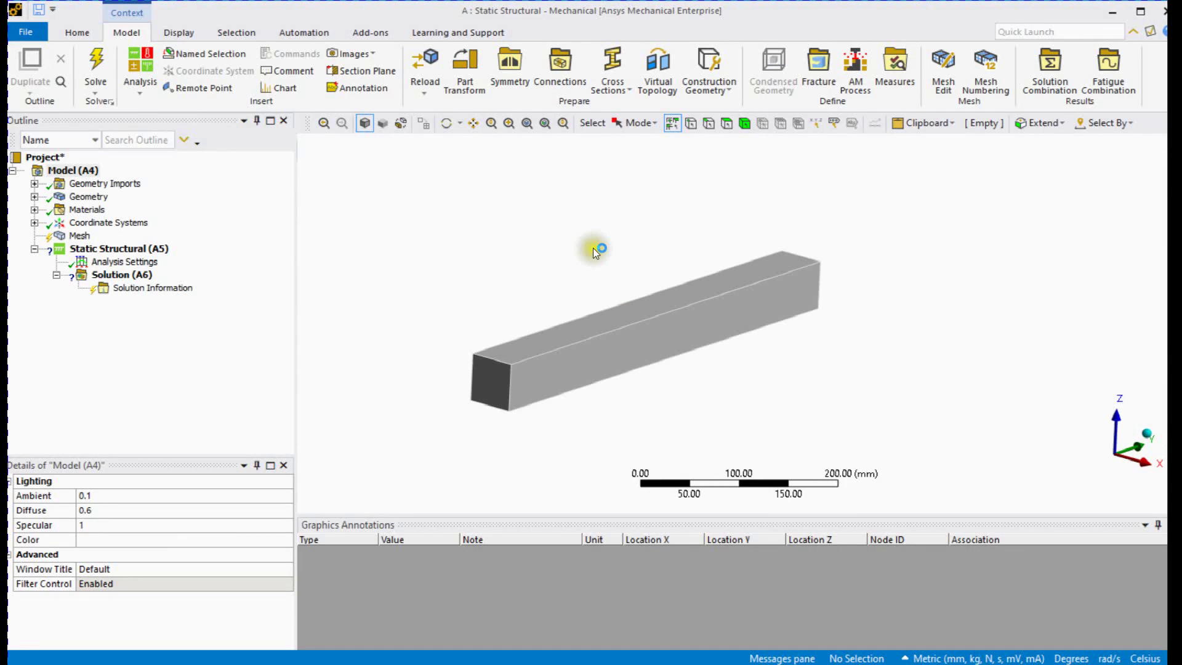
{"action": "left_click", "coordinate": [35, 197]}
{"action": "left_click", "coordinate": [98, 210]}
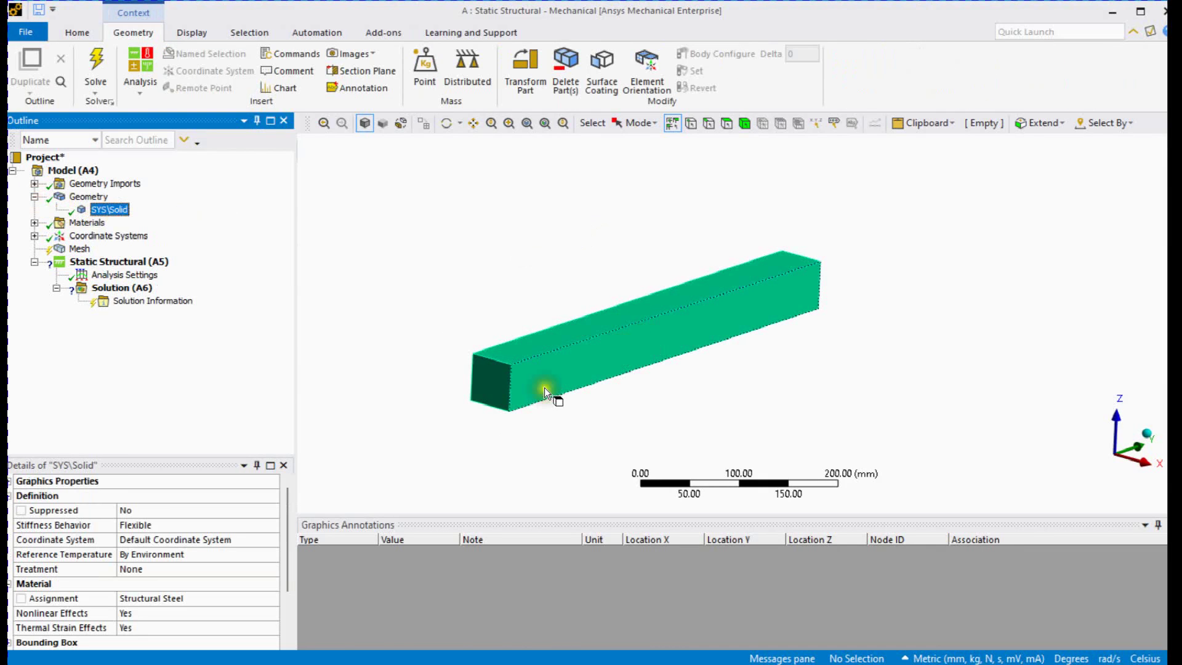
{"action": "left_click_drag", "start_coordinate": [289, 559], "coordinate": [287, 572]}
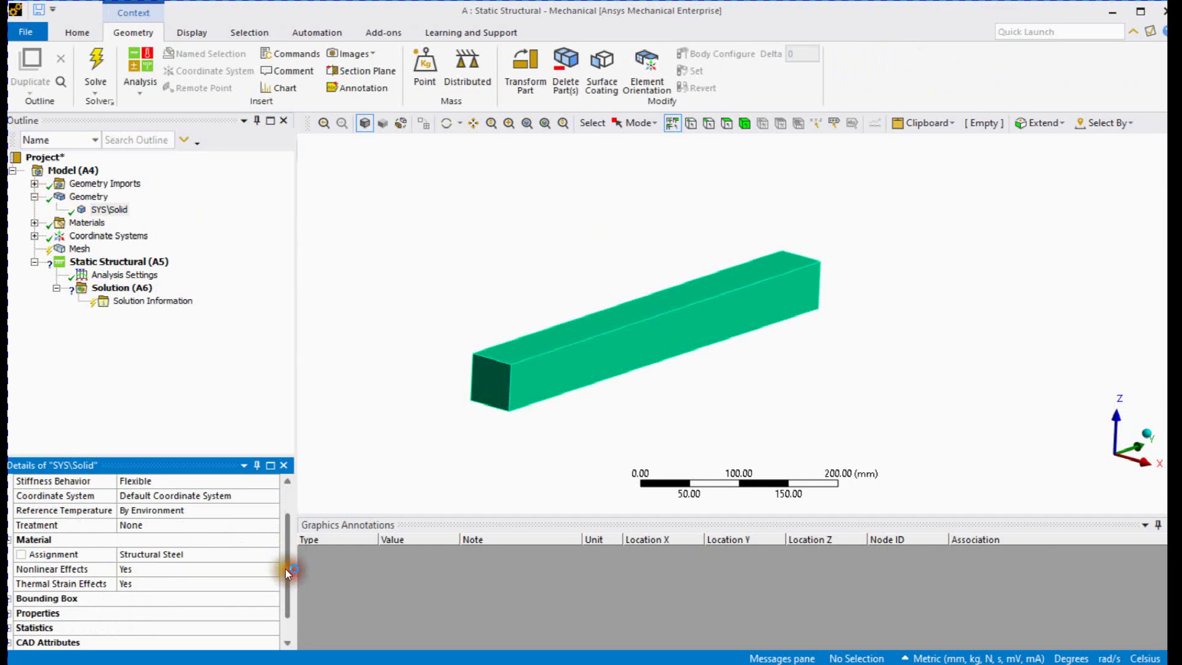
{"action": "left_click", "coordinate": [275, 554]}
{"action": "left_click", "coordinate": [272, 554]}
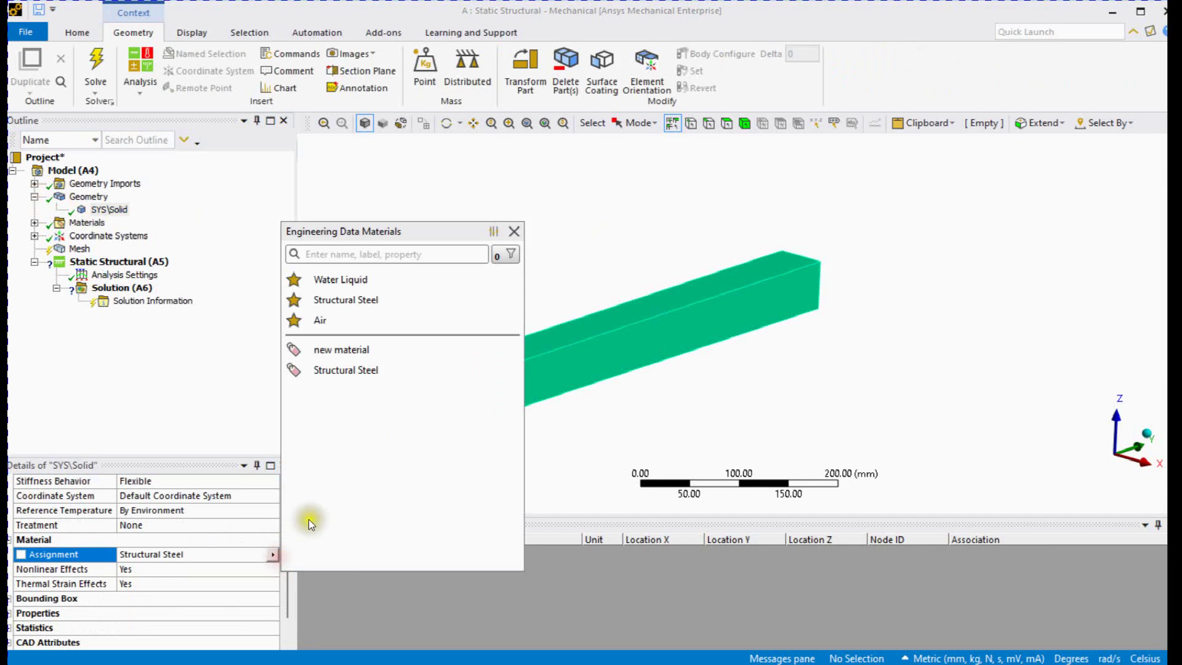
{"action": "left_click", "coordinate": [340, 349]}
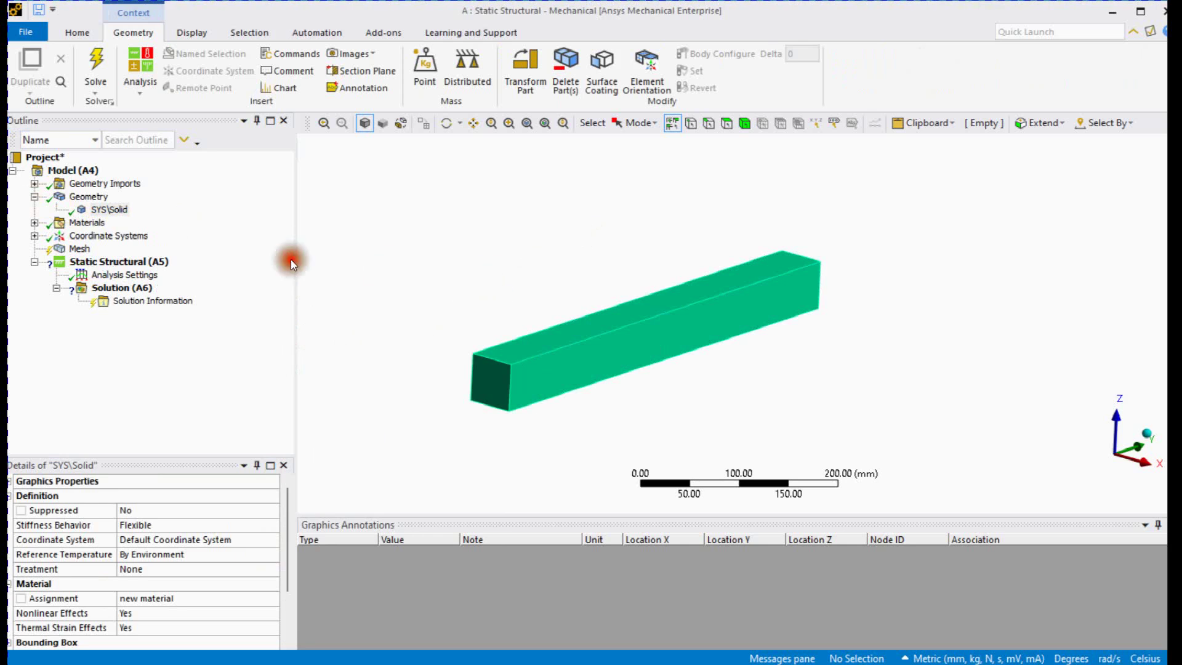
- Generate the bar's mesh with the default element size
{"action": "left_click", "coordinate": [86, 250]}
{"action": "right_click", "coordinate": [85, 248]}
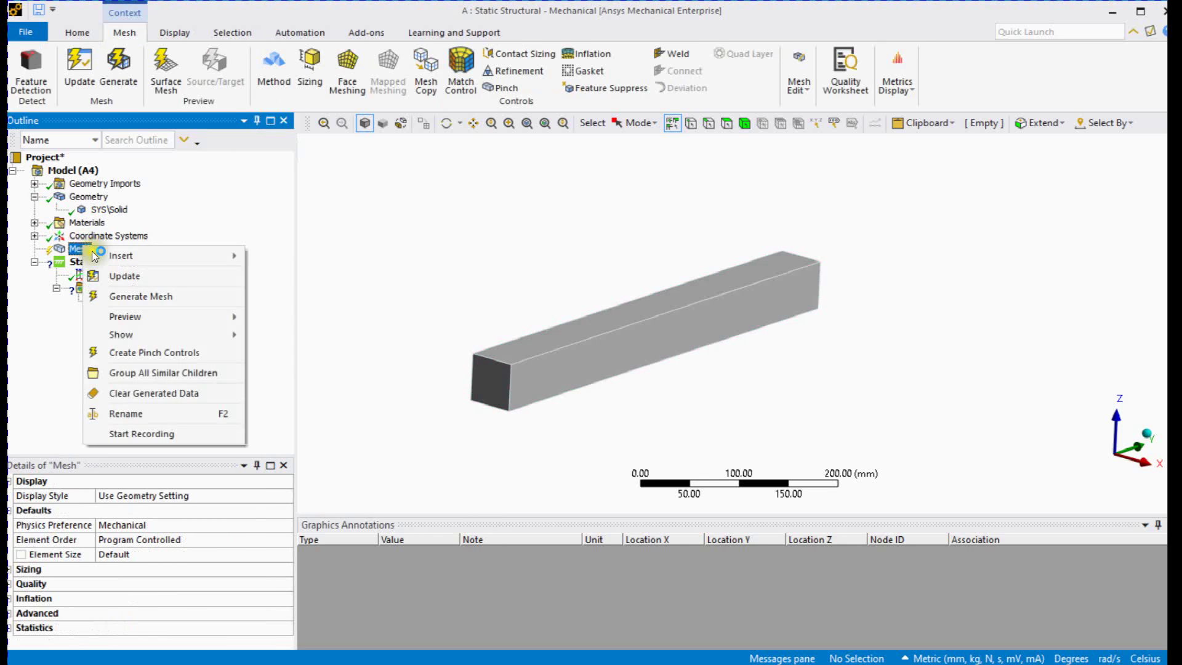
{"action": "left_click", "coordinate": [148, 296]}
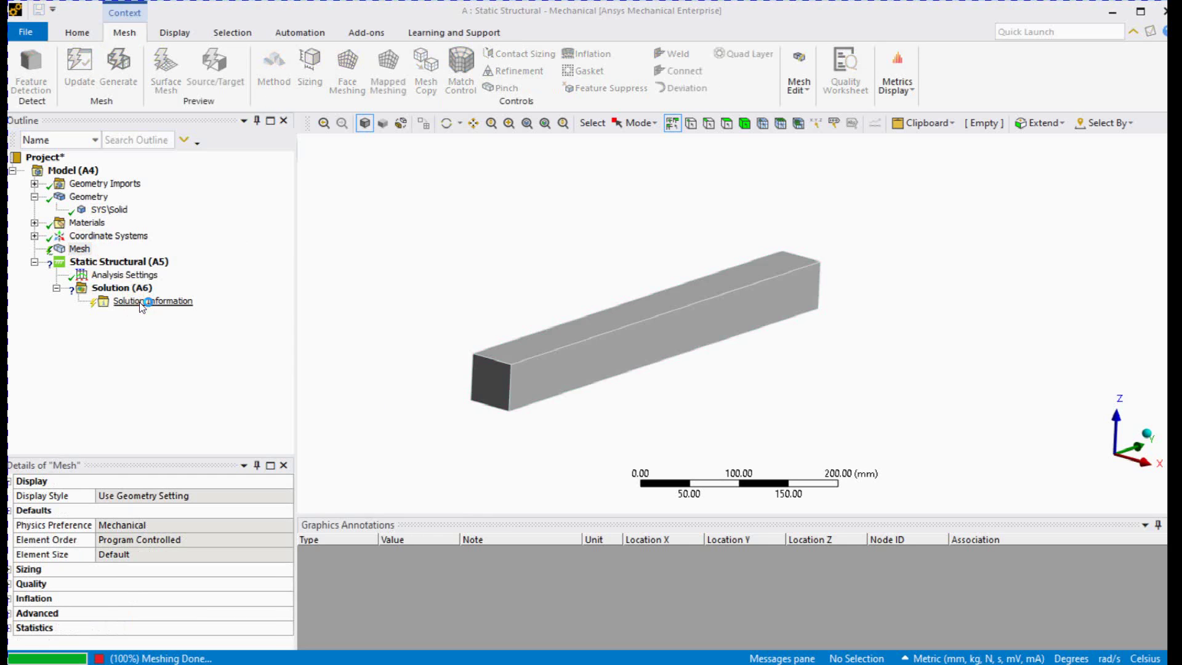
{"action": "scroll", "coordinate": [466, 295], "scroll_direction": "up", "scroll_amount": 2}
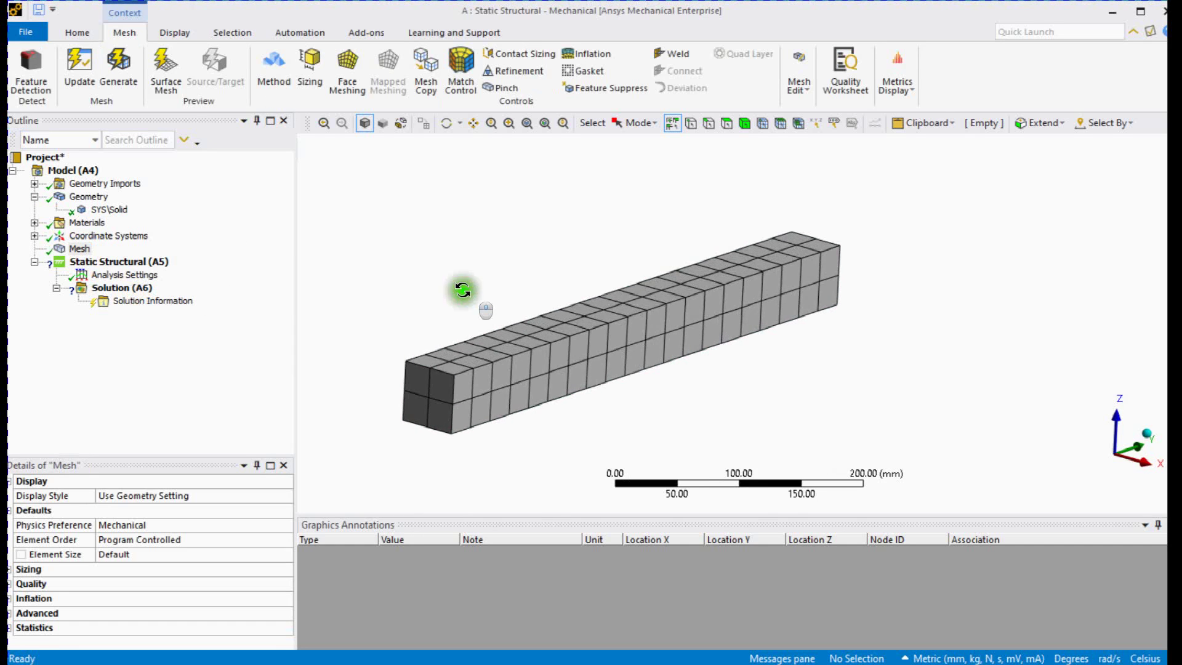
- Add a fixed support to the square end face of the bar
{"action": "left_click", "coordinate": [726, 124]}
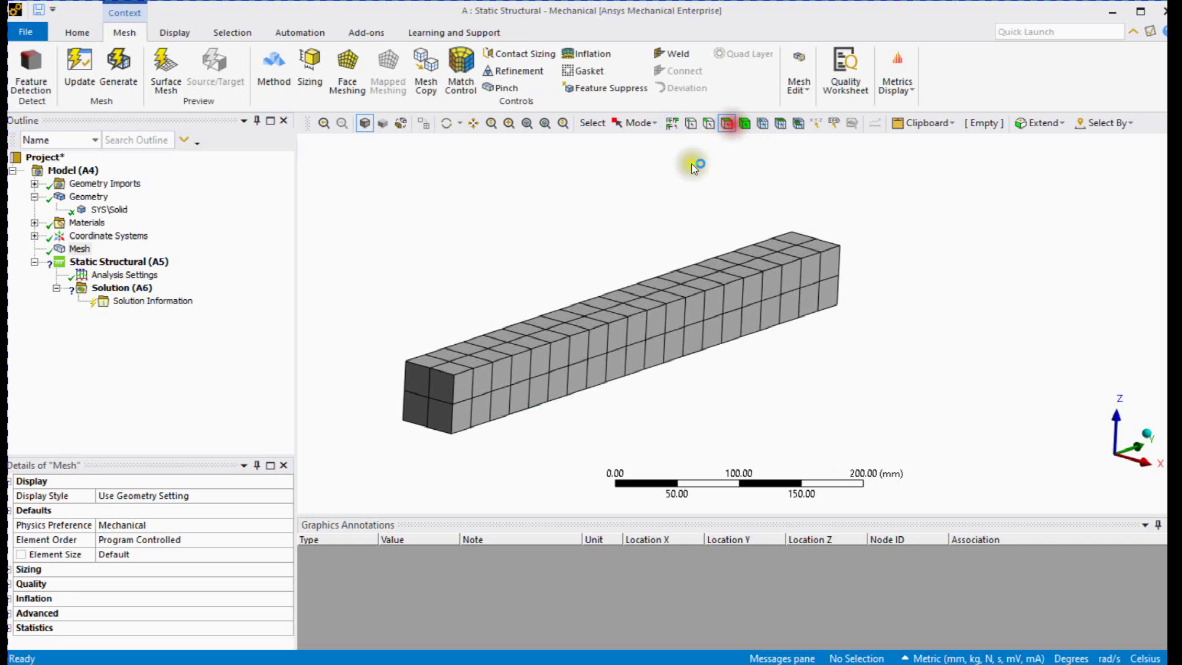
{"action": "left_click", "coordinate": [428, 402]}
{"action": "right_click", "coordinate": [106, 262]}
{"action": "mouse_move", "coordinate": [217, 271]}
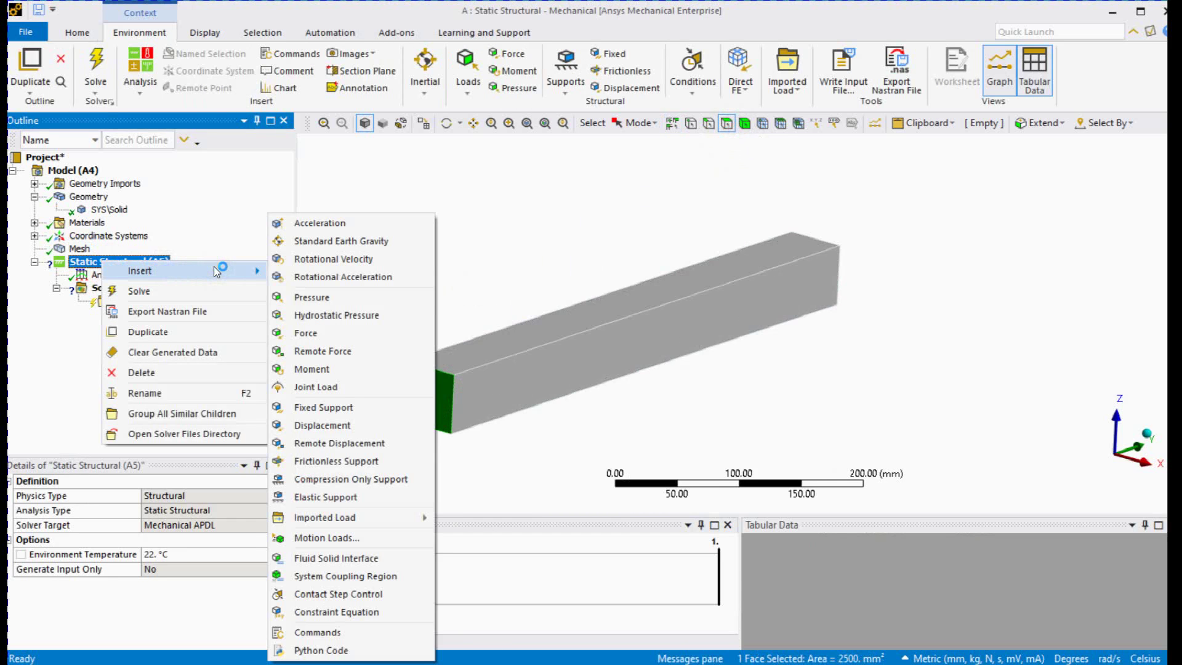
{"action": "left_click", "coordinate": [288, 407]}
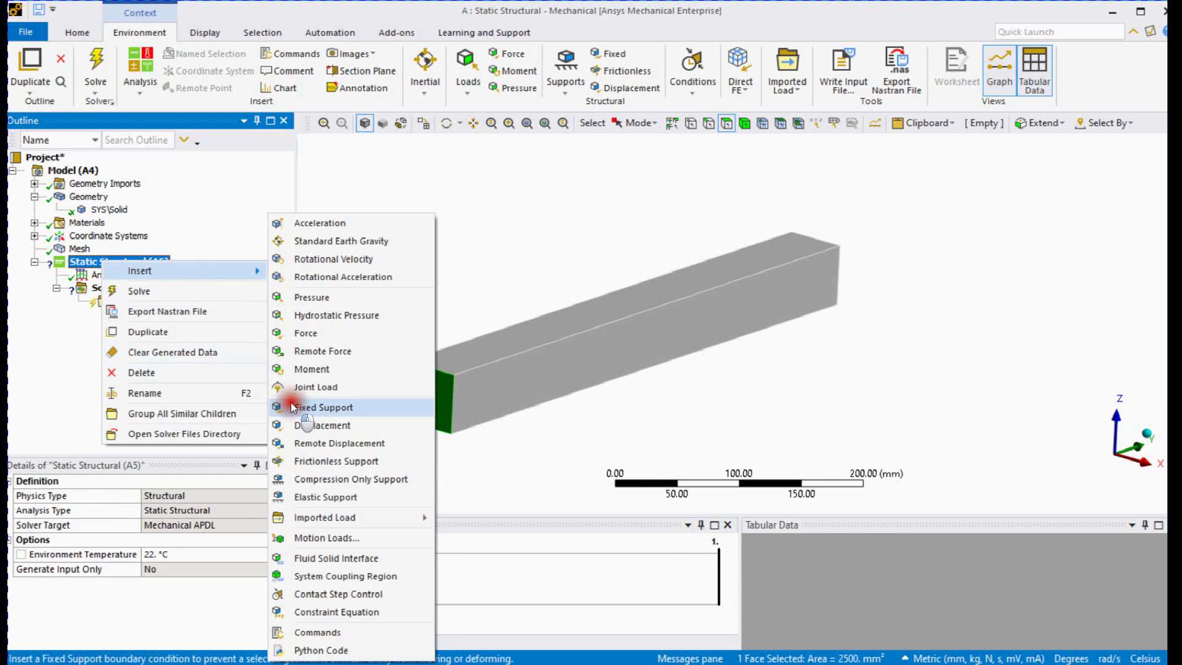
- Insert a force on the upper edge of the bar's free end, opposite the fixed support
{"action": "middle_click_drag", "start_coordinate": [568, 306], "coordinate": [631, 336]}
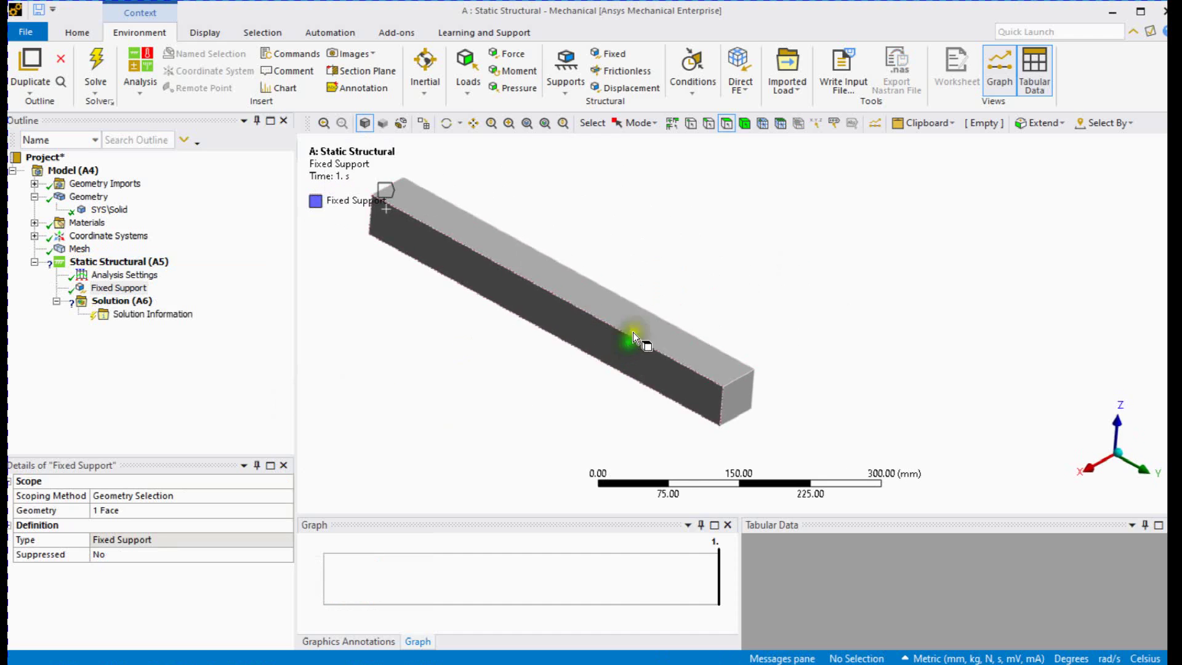
{"action": "left_click", "coordinate": [709, 123]}
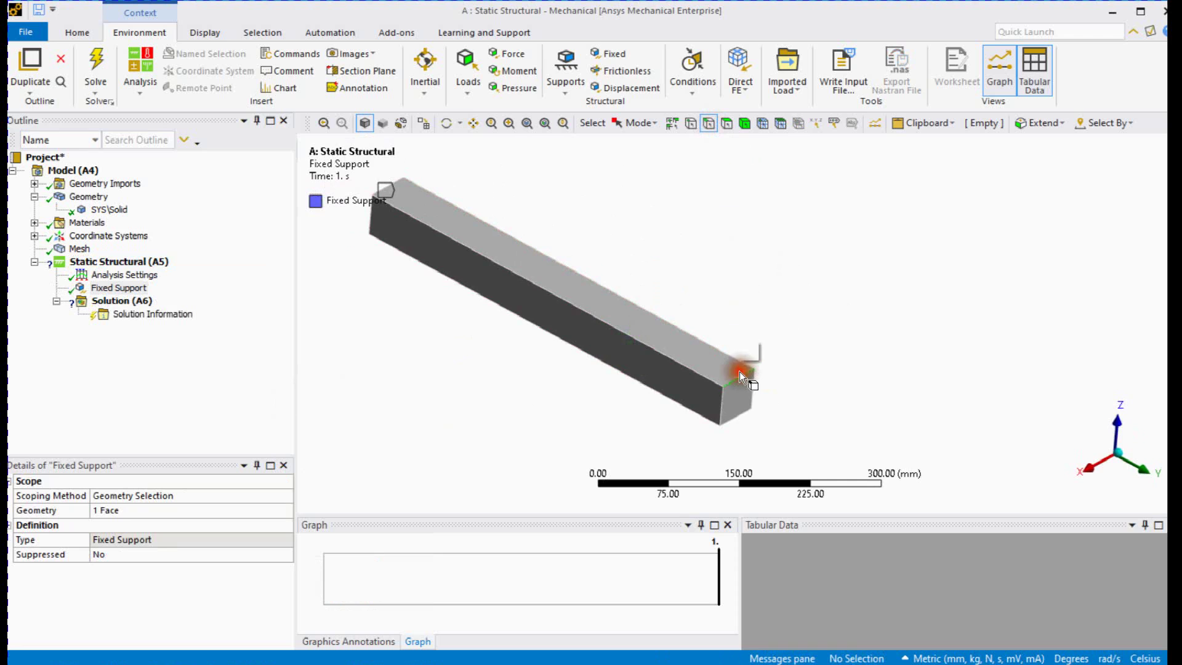
{"action": "left_click", "coordinate": [743, 373]}
{"action": "right_click", "coordinate": [125, 267]}
{"action": "mouse_move", "coordinate": [171, 279]}
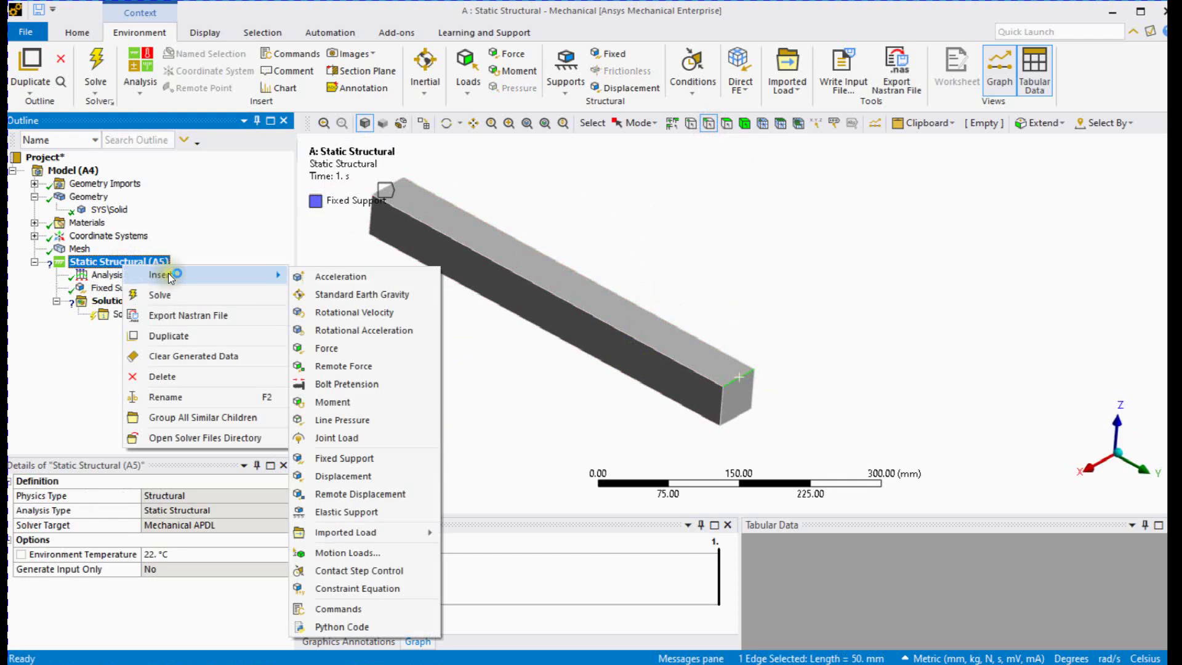
{"action": "left_click", "coordinate": [327, 348]}
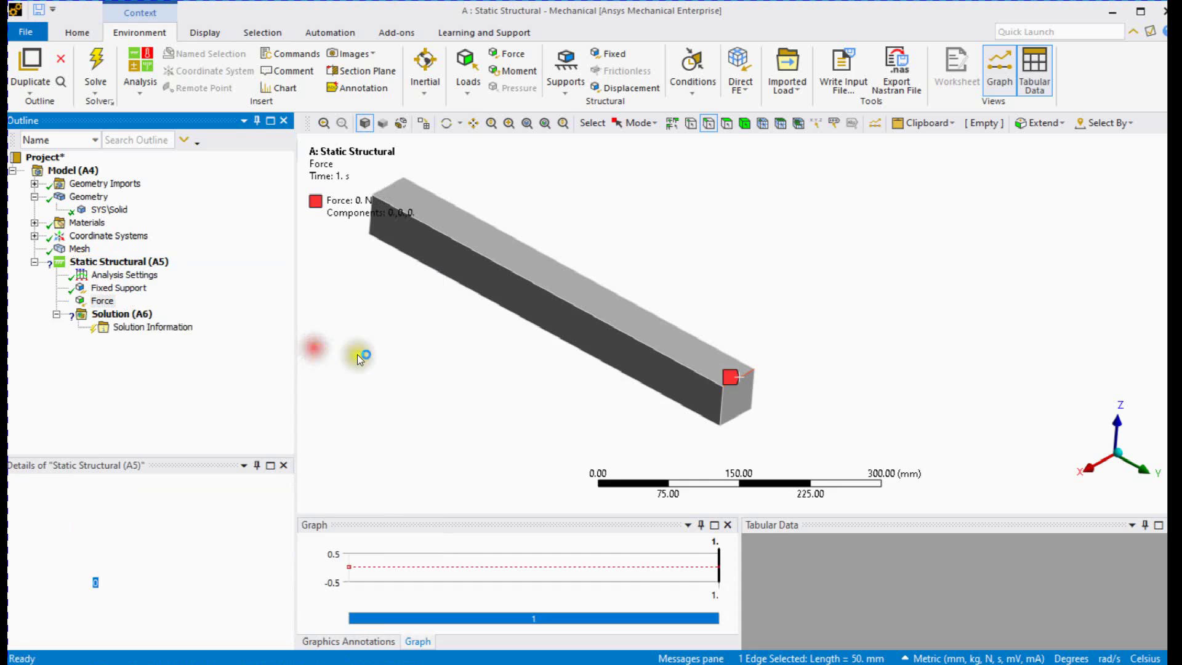
{"action": "left_click", "coordinate": [482, 362]}
{"action": "scroll", "coordinate": [466, 357], "scroll_direction": "down", "scroll_amount": 3}
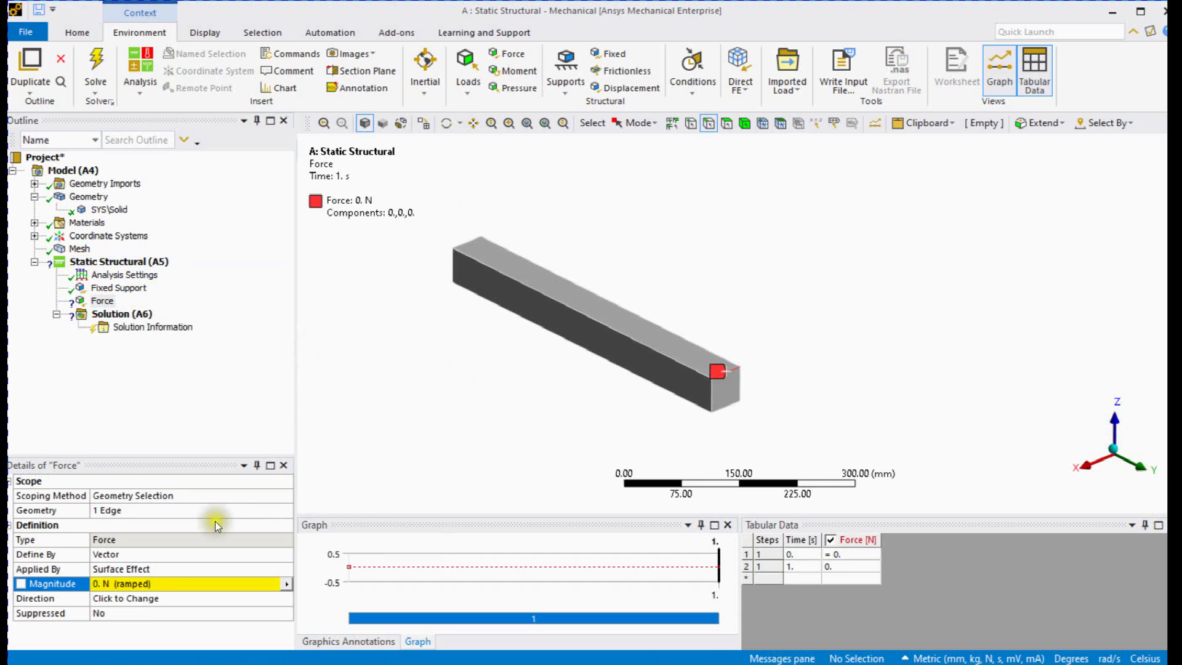
- Define the force by components and set its Z component to -5000 N
{"action": "double_click", "coordinate": [147, 554]}
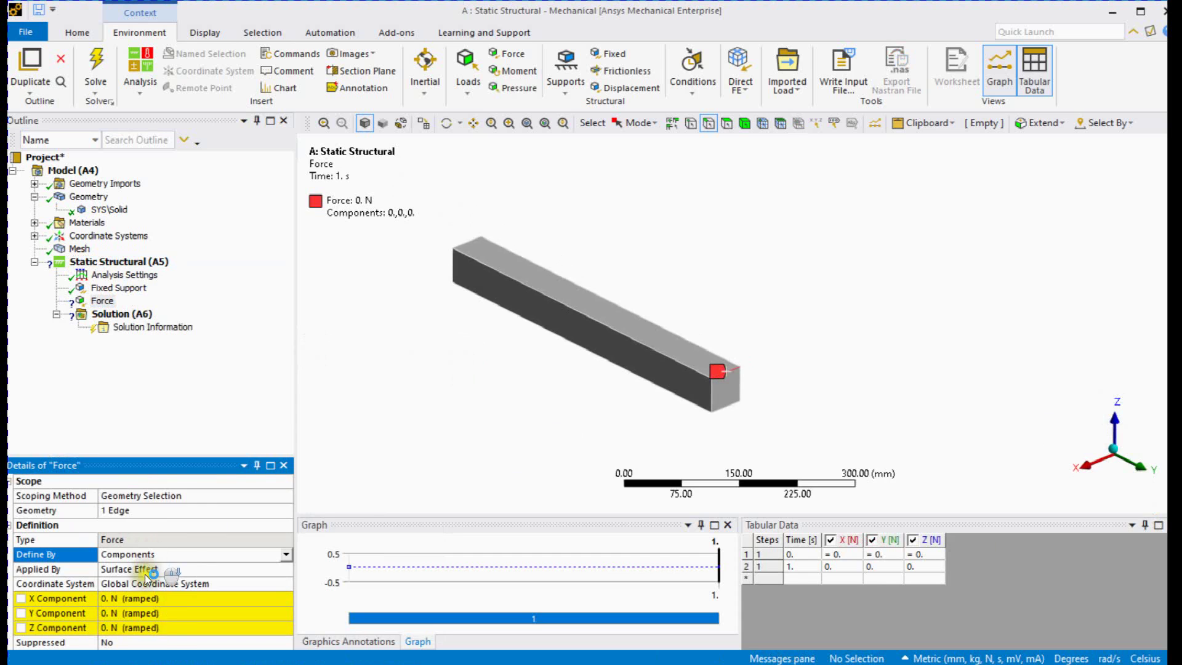
{"action": "left_click", "coordinate": [144, 630]}
{"action": "type", "text": "-"}
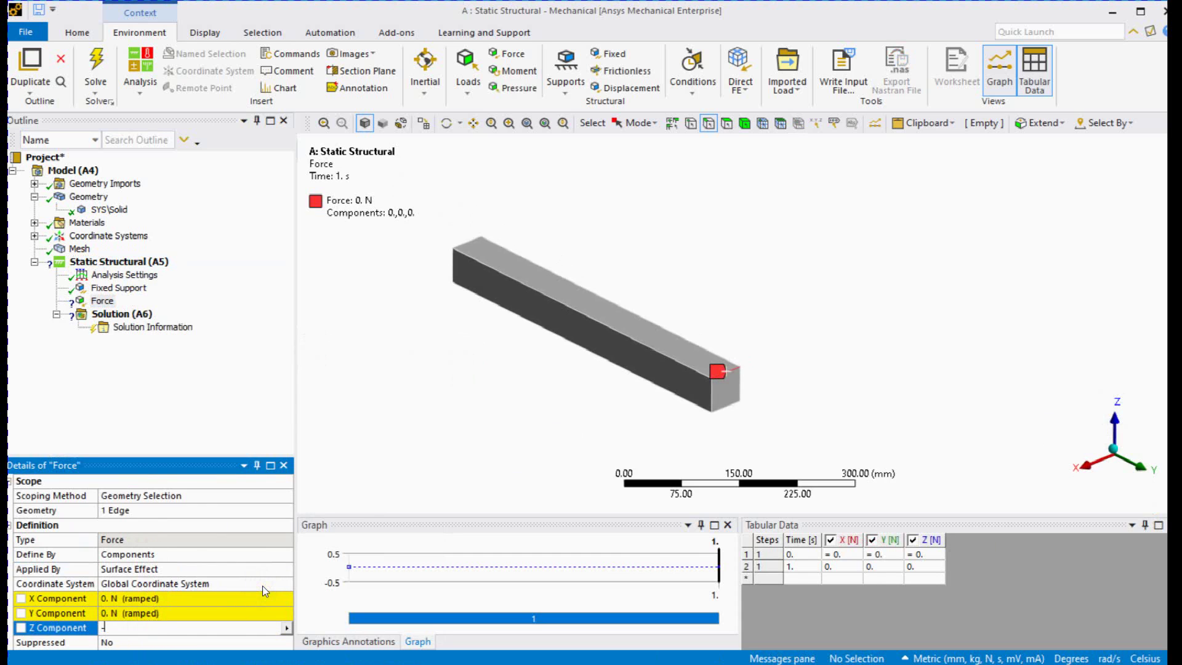
{"action": "type", "text": "5000"}
{"action": "key", "text": "Return"}
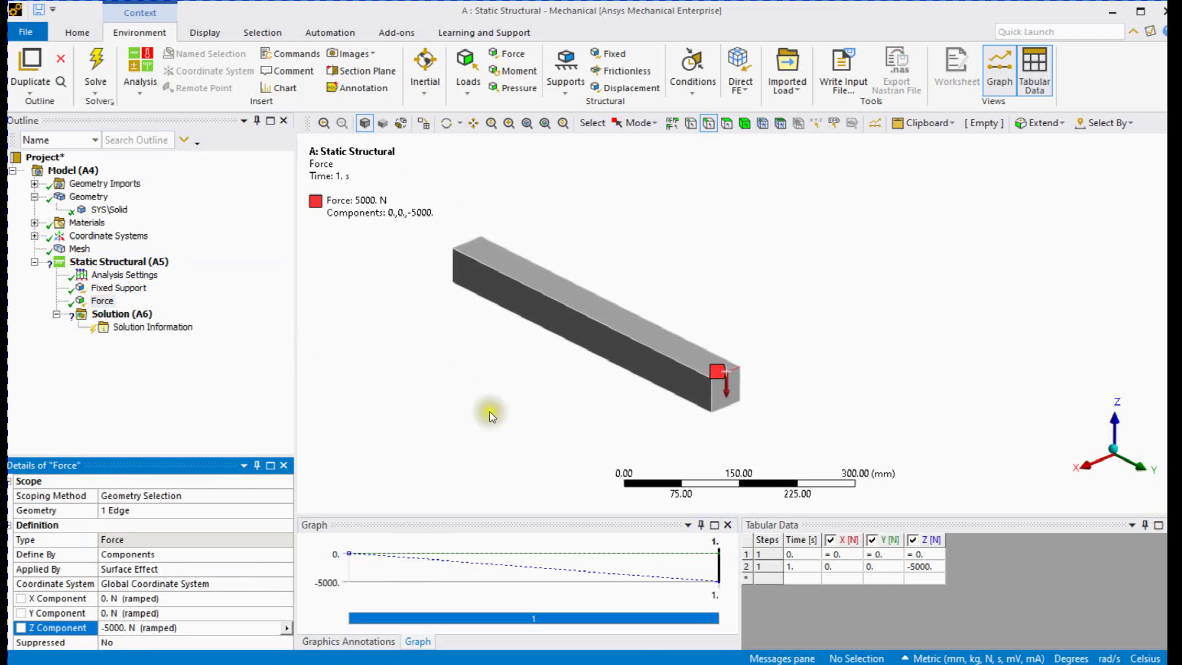
- Display all Static Structural boundary conditions together and inspect the support and force from both ends of the bar
{"action": "middle_click_drag", "start_coordinate": [488, 408], "coordinate": [449, 373]}
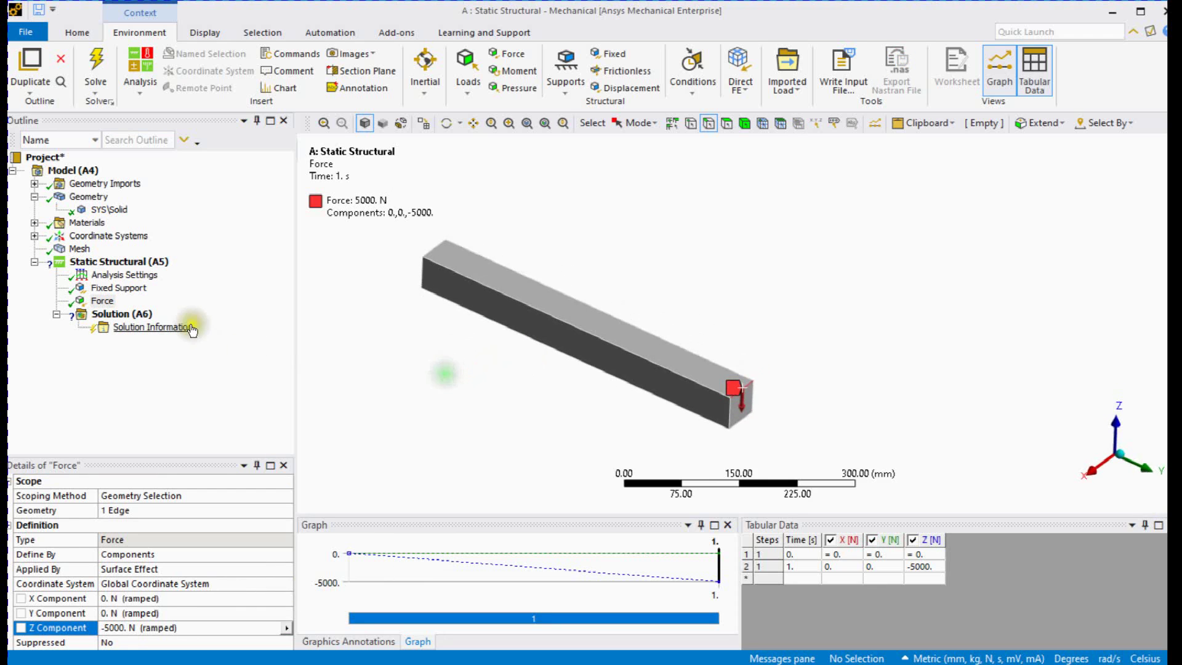
{"action": "left_click", "coordinate": [142, 269]}
{"action": "middle_click_drag", "start_coordinate": [454, 272], "coordinate": [604, 330]}
{"action": "middle_click_drag", "start_coordinate": [514, 346], "coordinate": [462, 307]}
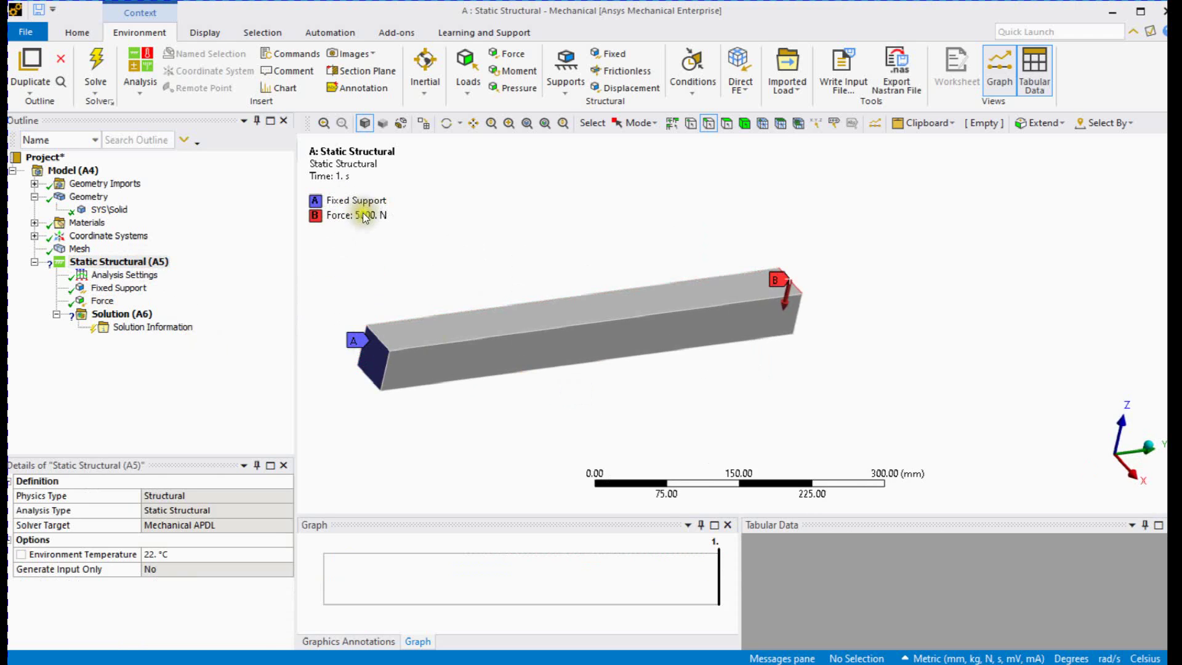
{"action": "middle_click_drag", "start_coordinate": [562, 316], "coordinate": [640, 305]}
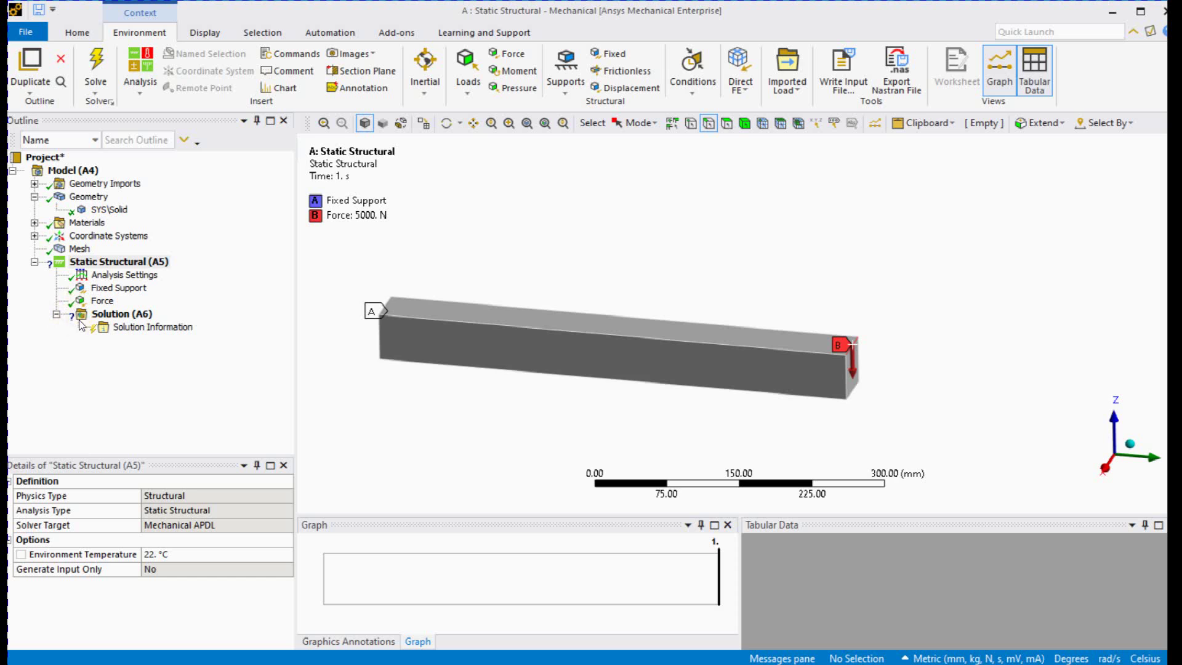
- Switch to the Workbench project window and open the Static Structural system's Engineering Data
{"action": "mouse_move", "coordinate": [798, 662]}
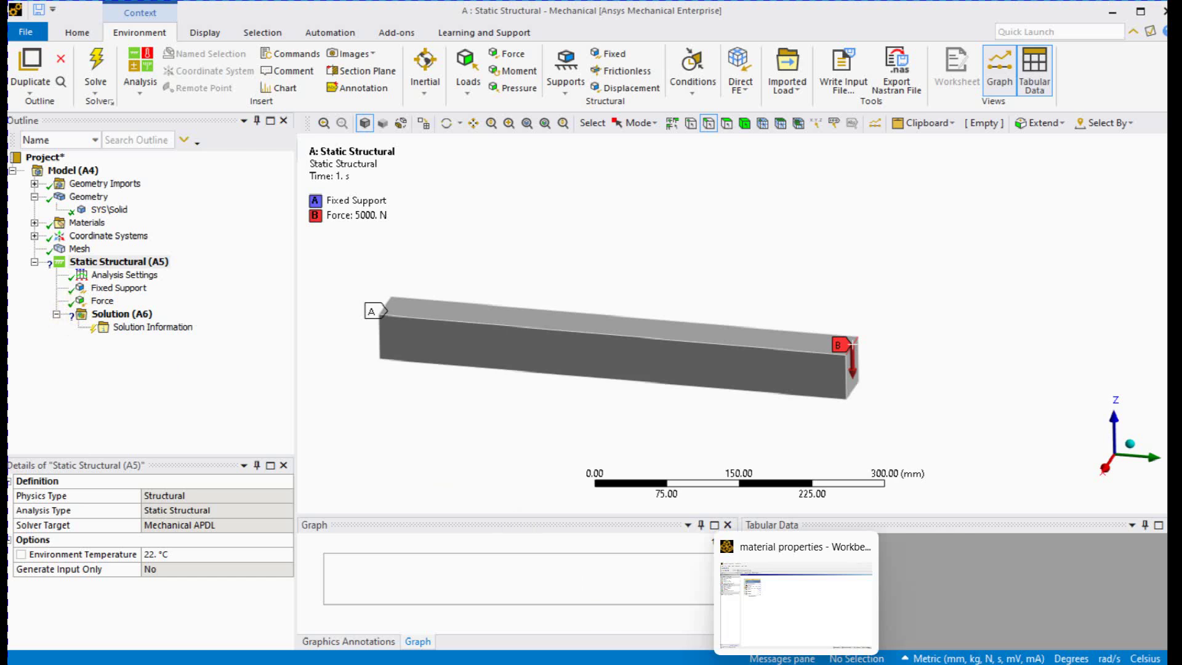
{"action": "left_click", "coordinate": [795, 604]}
{"action": "left_click", "coordinate": [271, 168]}
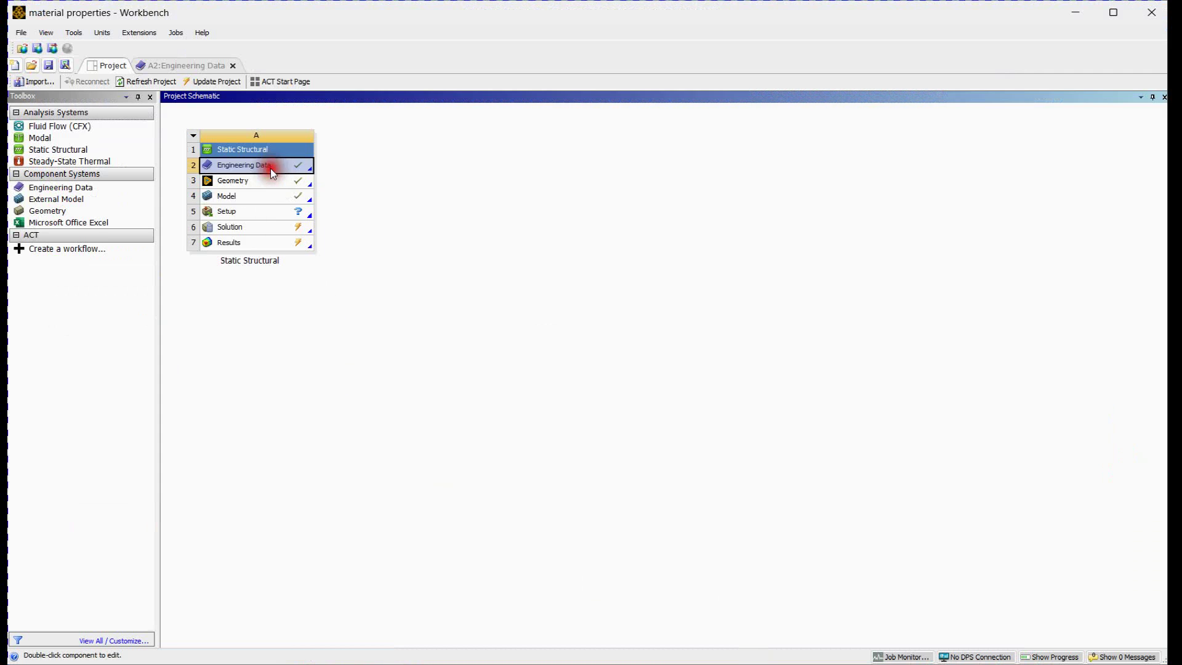
{"action": "double_click", "coordinate": [271, 168]}
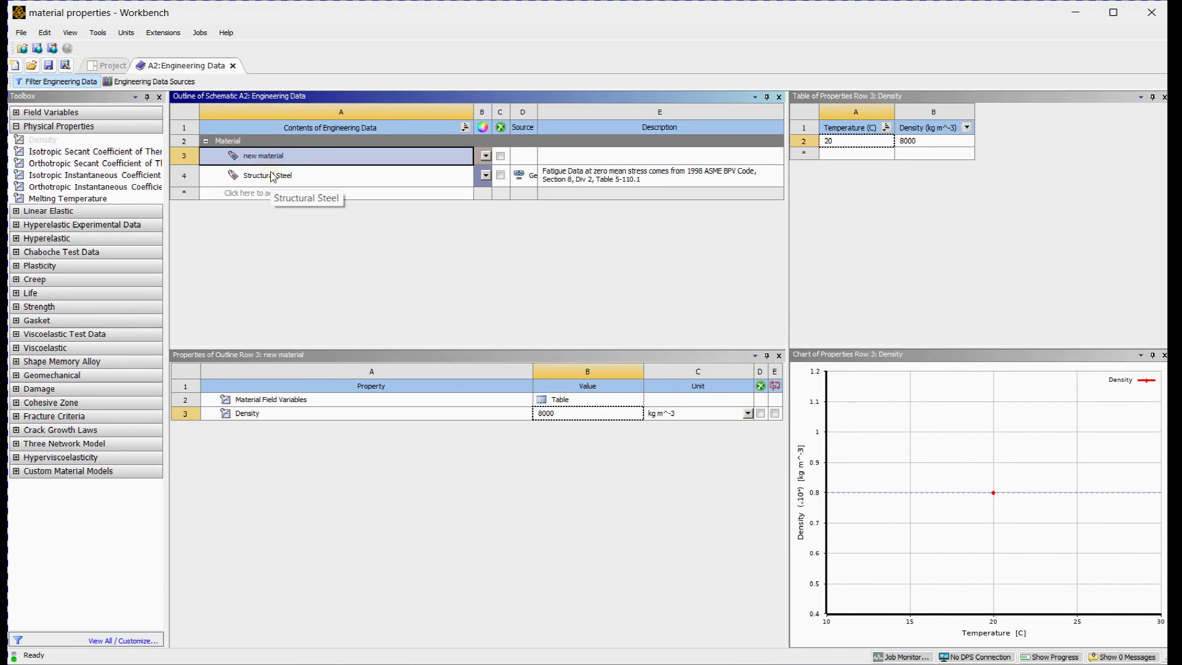
- Add the Linear Elastic property Isotropic Elasticity to the new material and expand its parameters
{"action": "left_click", "coordinate": [19, 212]}
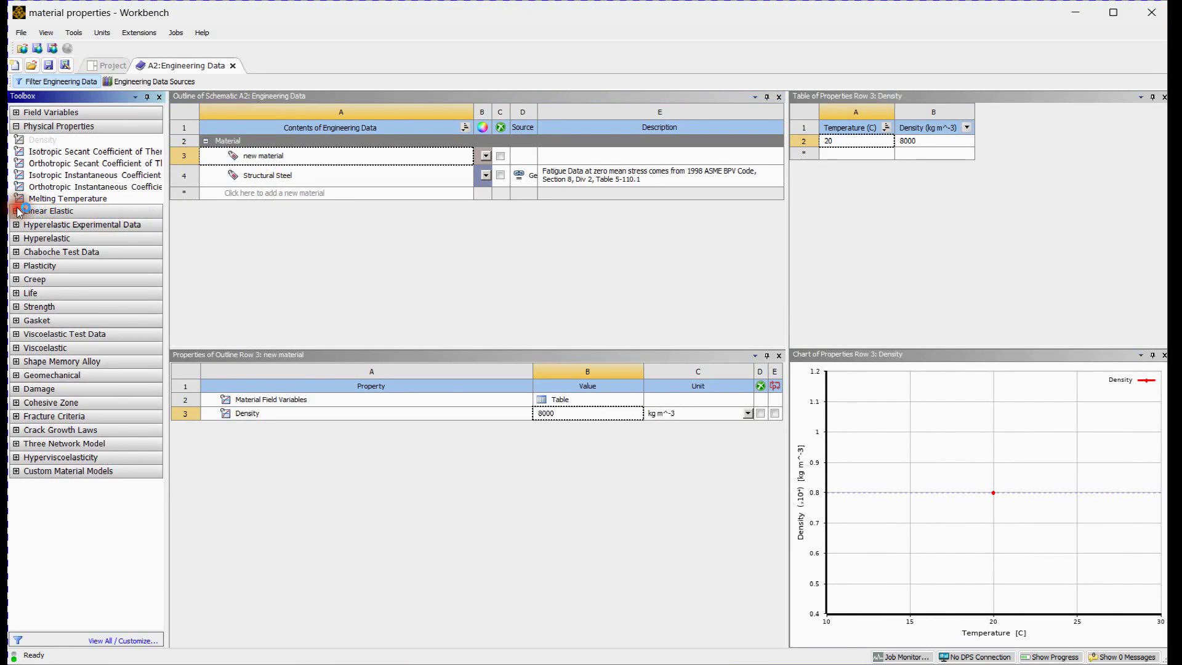
{"action": "left_click", "coordinate": [18, 212]}
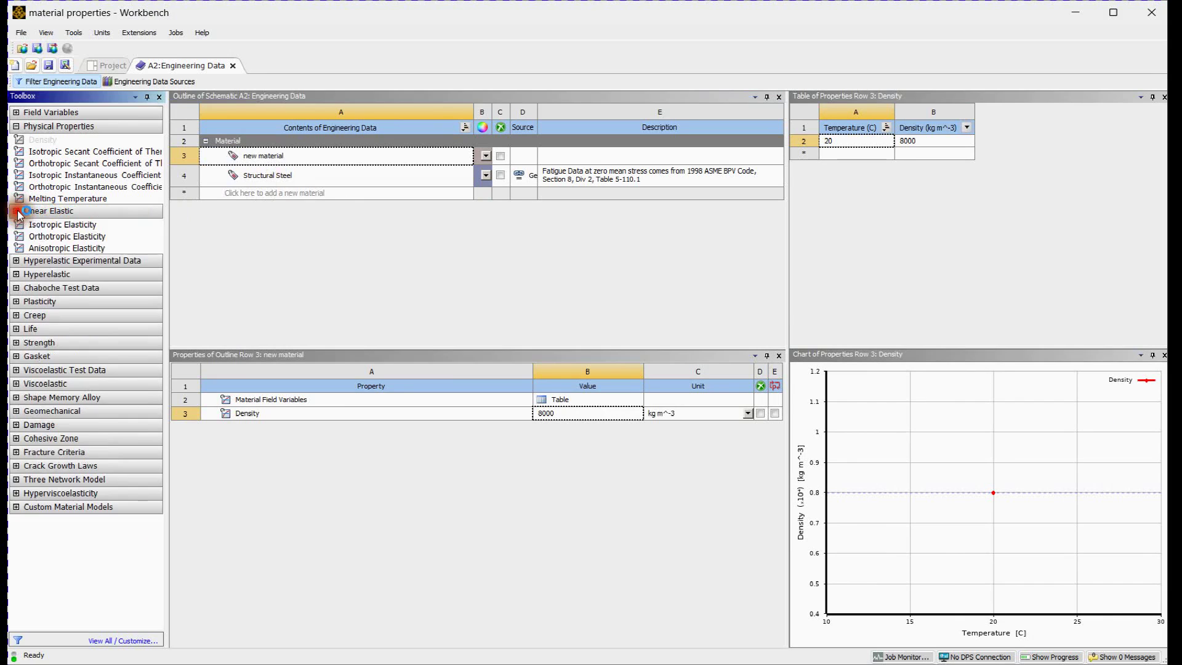
{"action": "left_click", "coordinate": [59, 225]}
{"action": "double_click", "coordinate": [60, 226]}
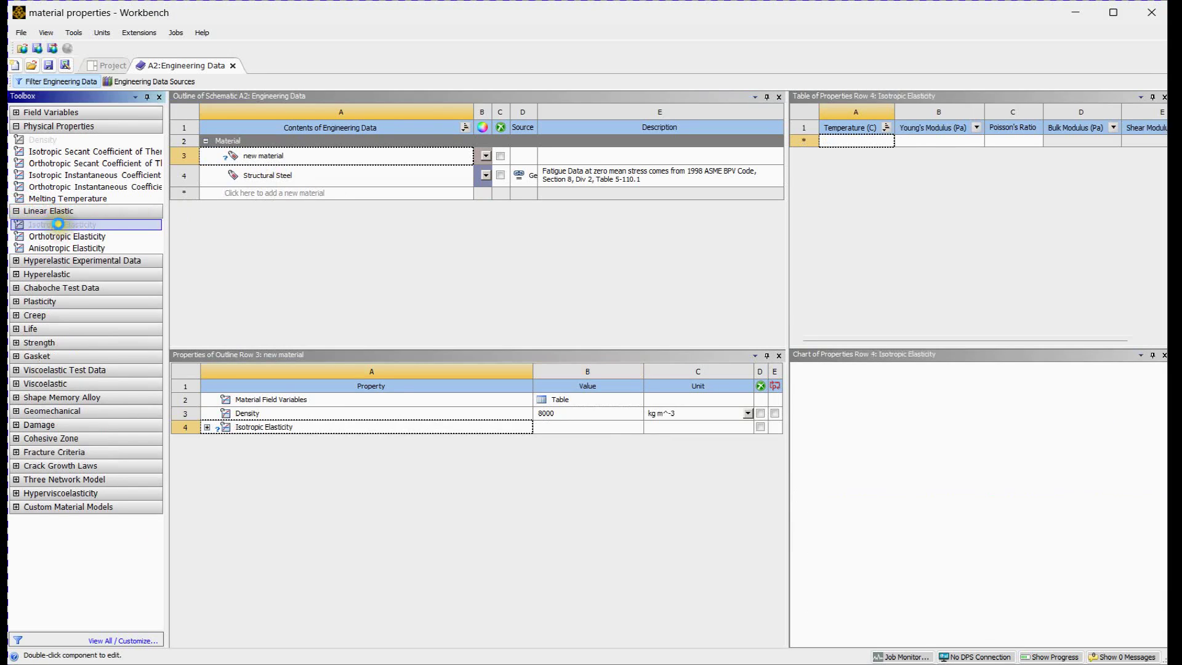
{"action": "left_click", "coordinate": [208, 427]}
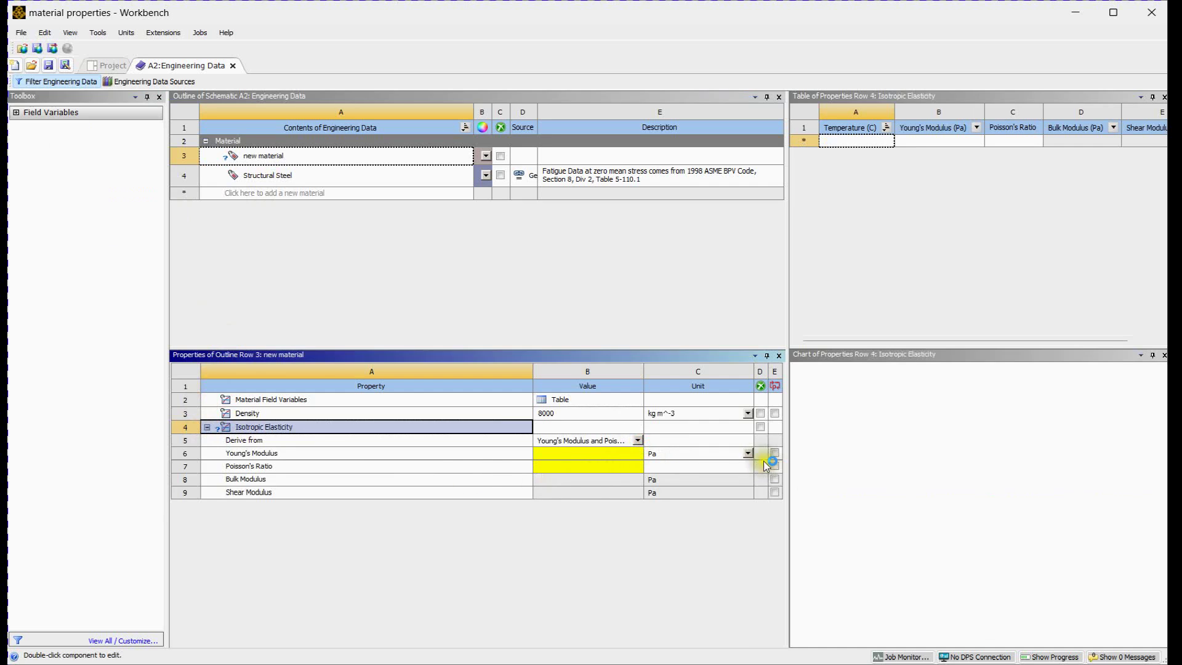
- Set the new material's Young's Modulus to 200 GPa and its Poisson's Ratio to 0.3
{"action": "left_click", "coordinate": [748, 453]}
{"action": "left_click", "coordinate": [677, 389]}
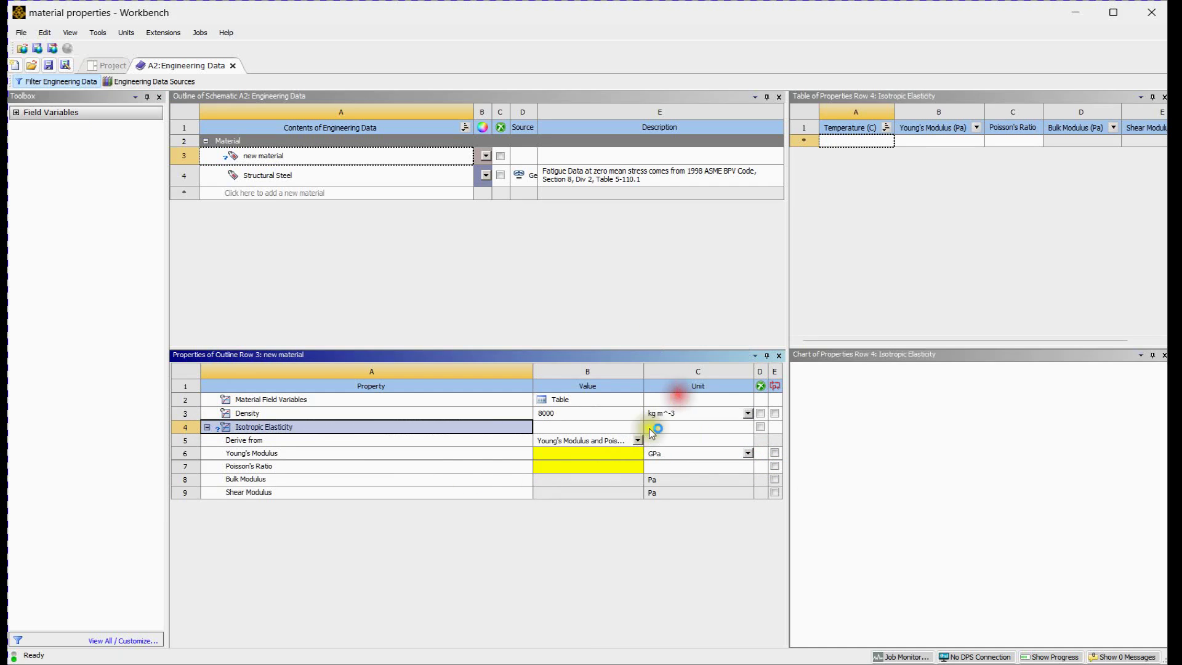
{"action": "left_click", "coordinate": [606, 455]}
{"action": "type", "text": "200"}
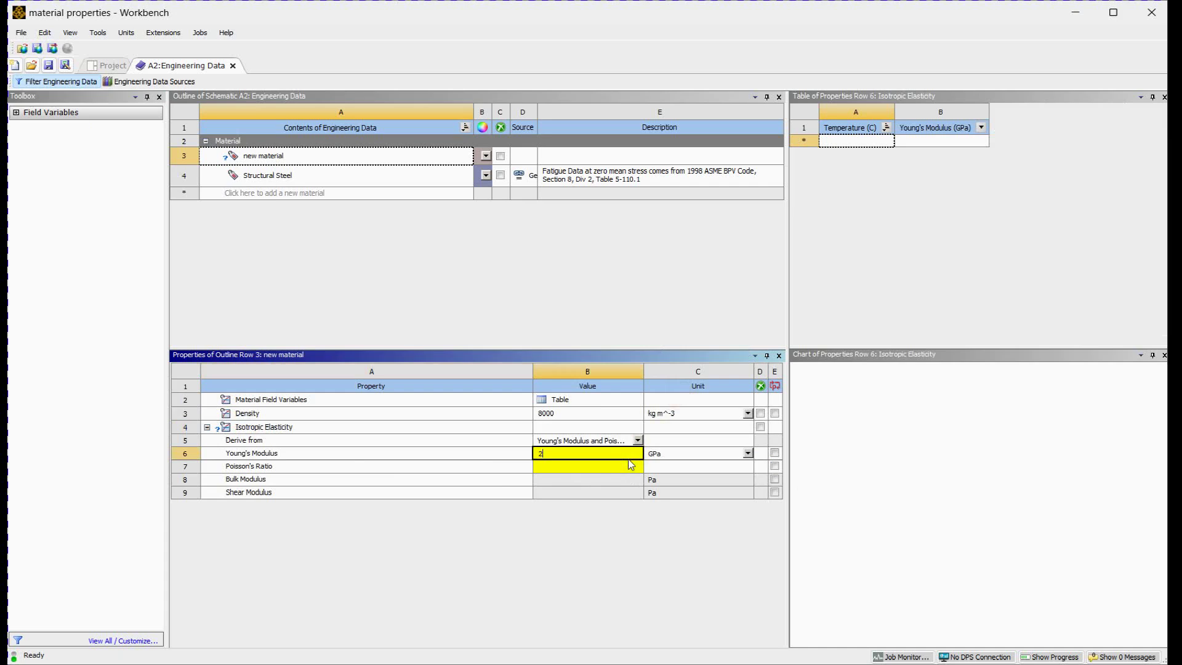
{"action": "left_click", "coordinate": [629, 463]}
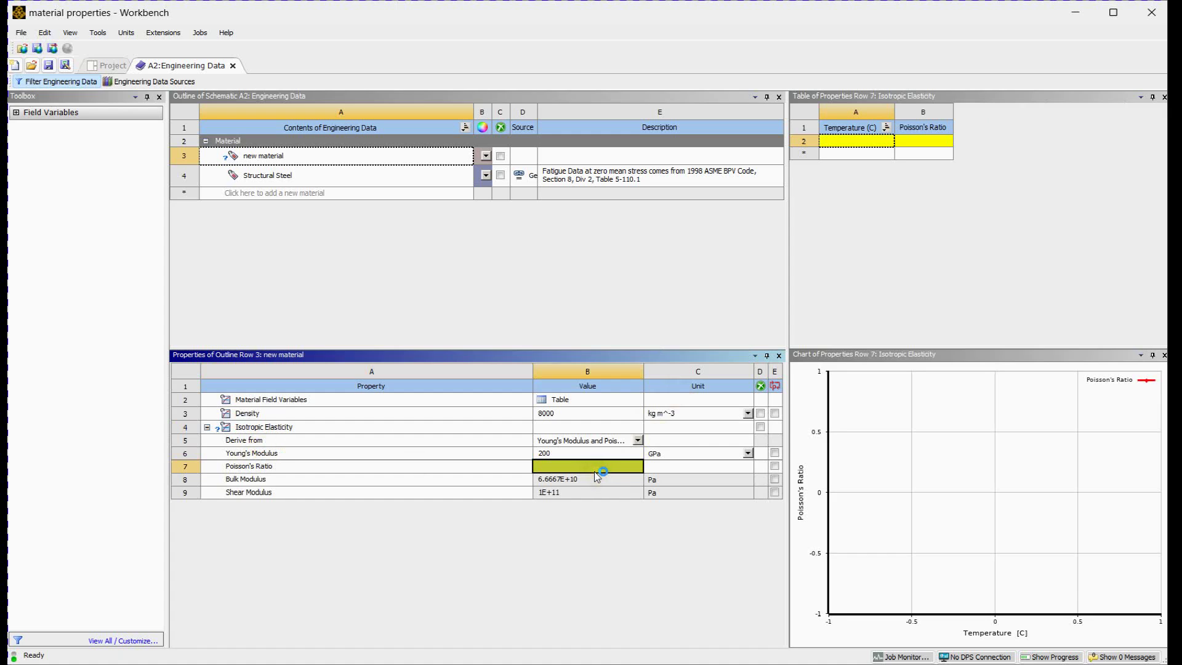
{"action": "type", "text": "0.3"}
{"action": "key", "text": "Return"}
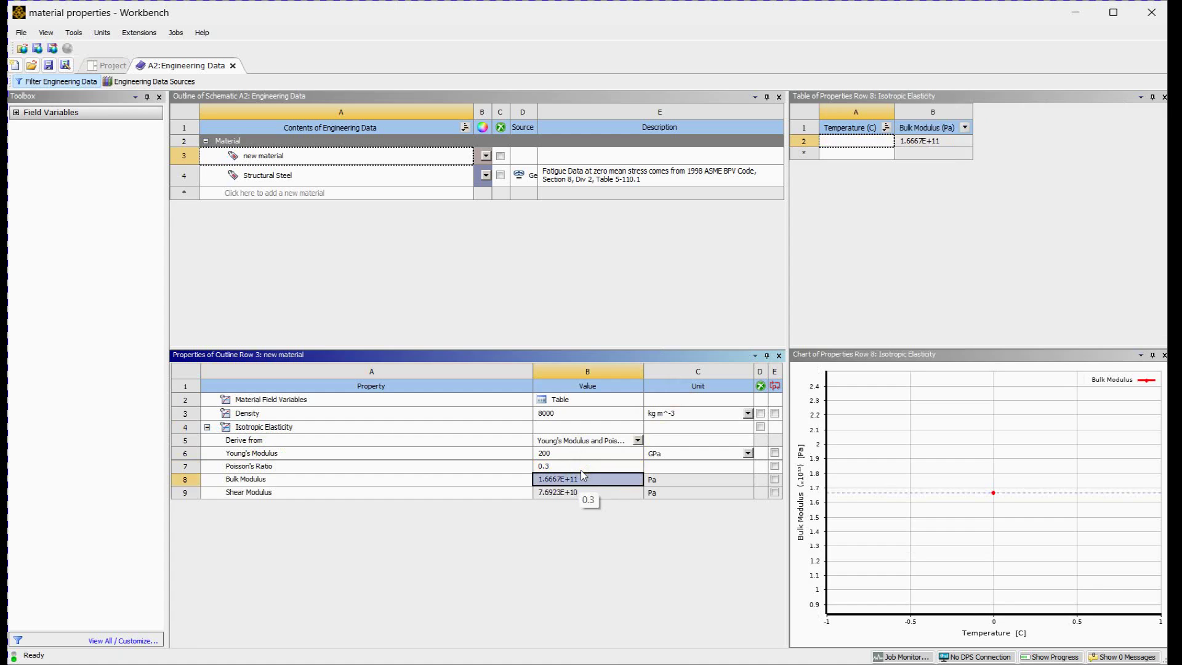
- Delete the Density property from the new material, keeping Isotropic Elasticity as its defined property
{"action": "left_click", "coordinate": [383, 414]}
{"action": "right_click", "coordinate": [382, 413]}
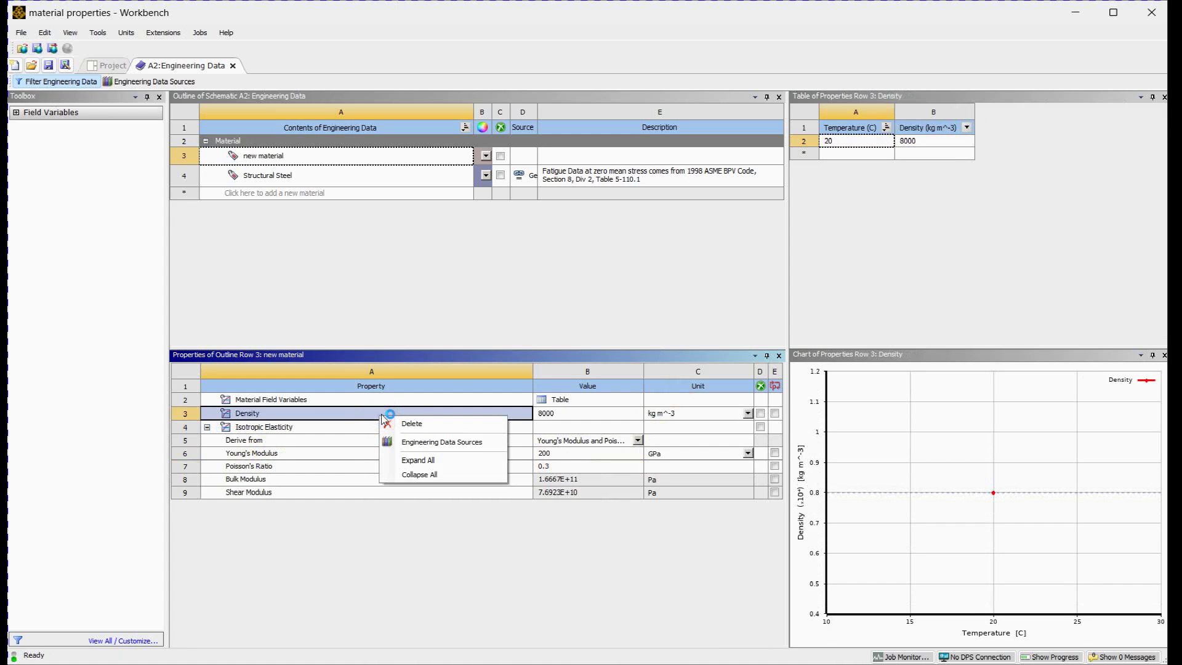
{"action": "left_click", "coordinate": [417, 423]}
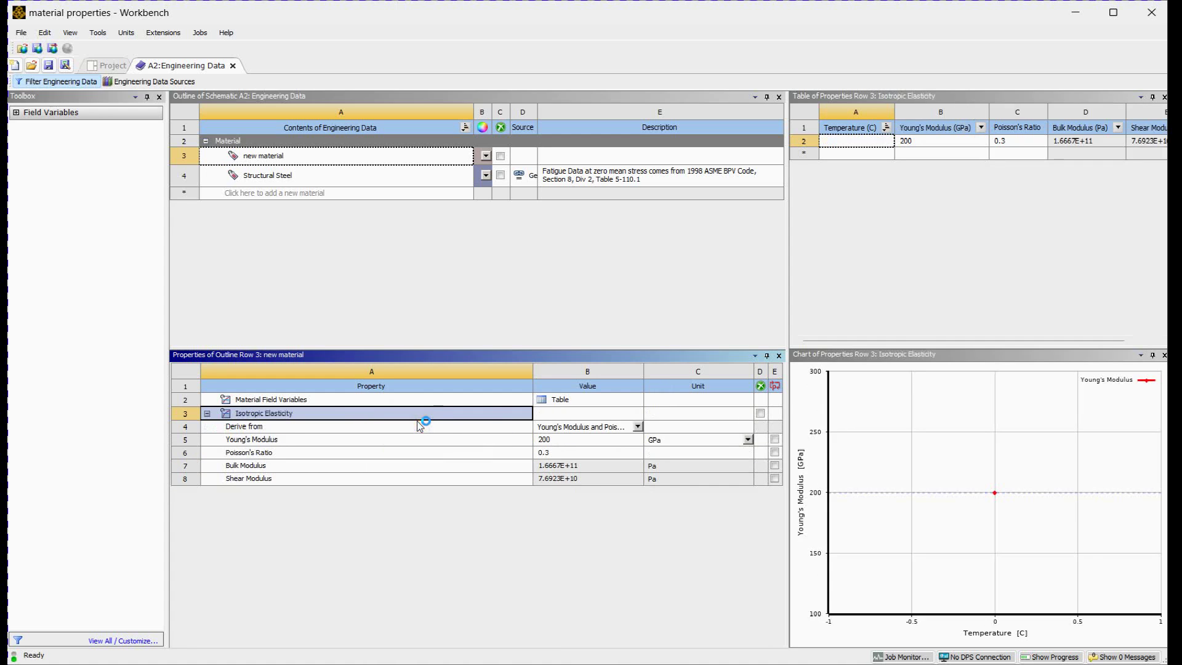
{"action": "left_click", "coordinate": [259, 158]}
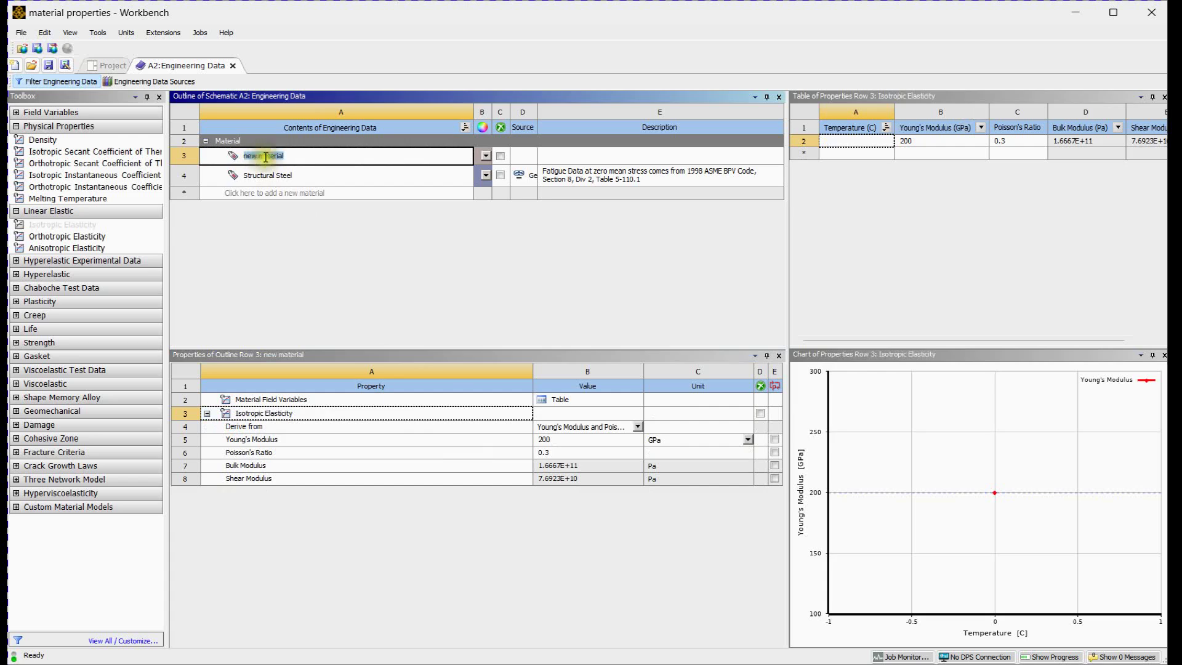
{"action": "left_click", "coordinate": [324, 282]}
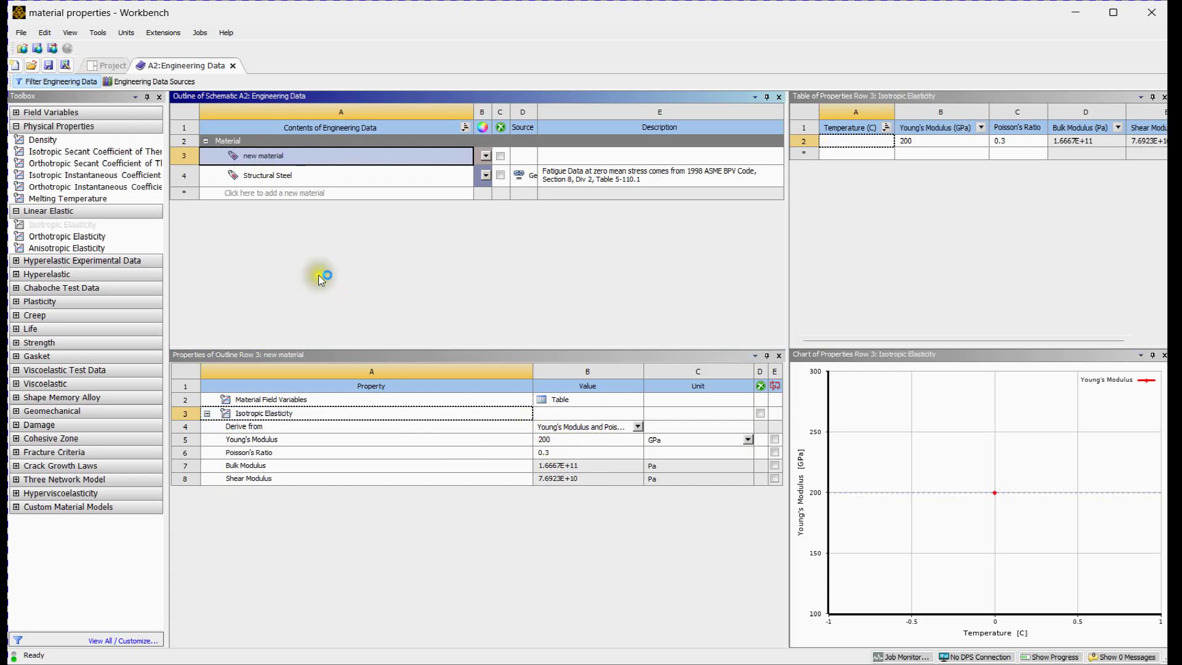
- Return to the Project Schematic, refresh the project with the edited material data and switch back to Mechanical
{"action": "left_click", "coordinate": [105, 65]}
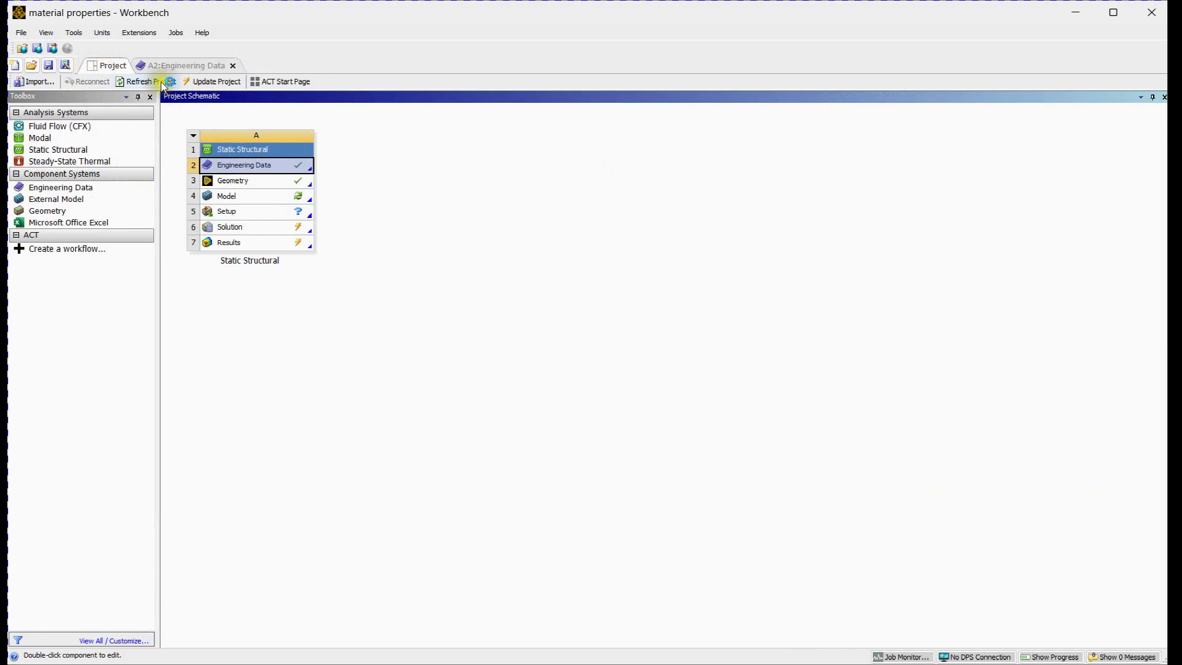
{"action": "left_click", "coordinate": [148, 82]}
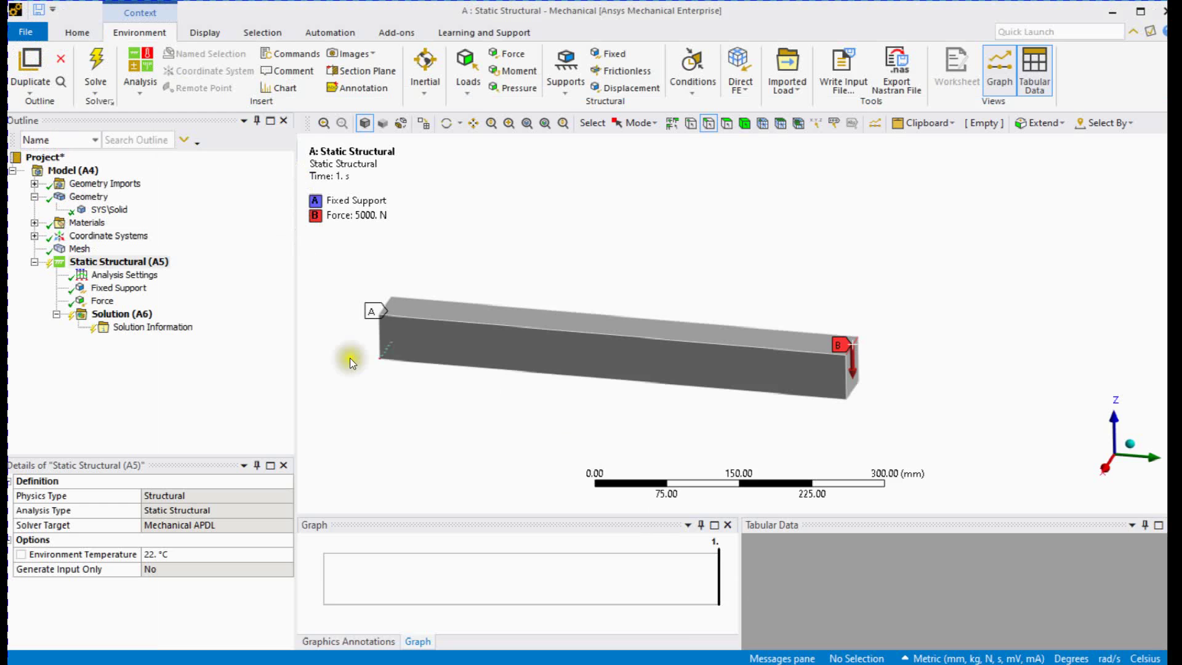
{"action": "left_click", "coordinate": [246, 334]}
- Insert Total Deformation and Equivalent (von-Mises) Stress results under the Solution
{"action": "middle_click_drag", "start_coordinate": [394, 332], "coordinate": [557, 332]}
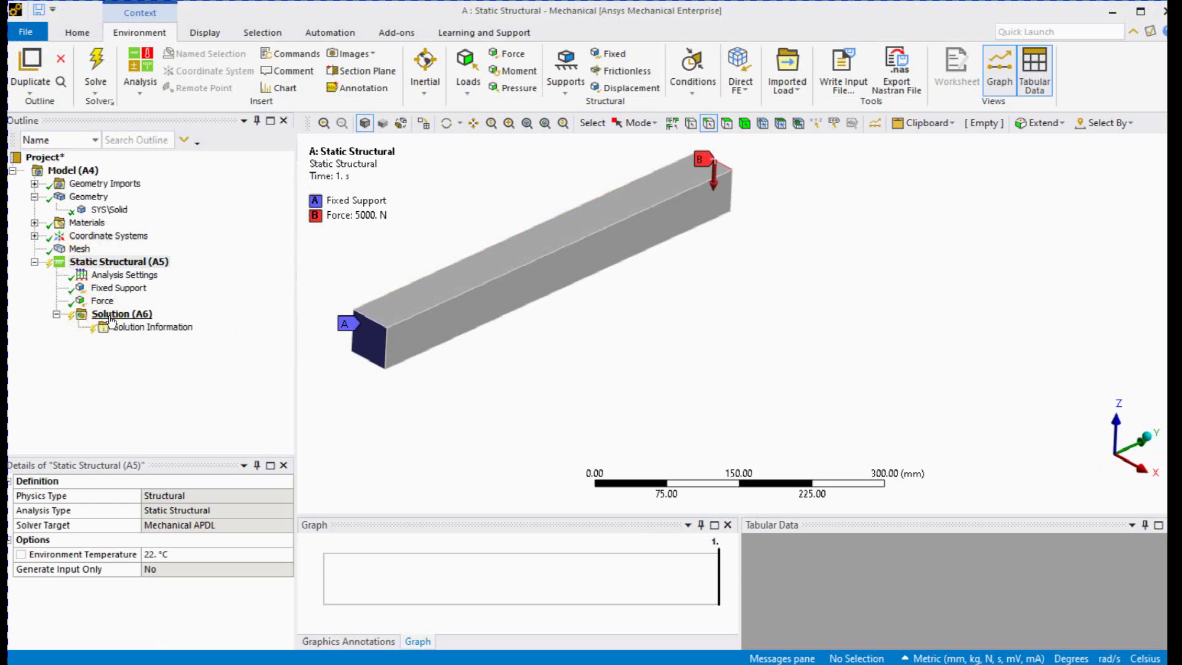
{"action": "middle_click_drag", "start_coordinate": [548, 391], "coordinate": [490, 246]}
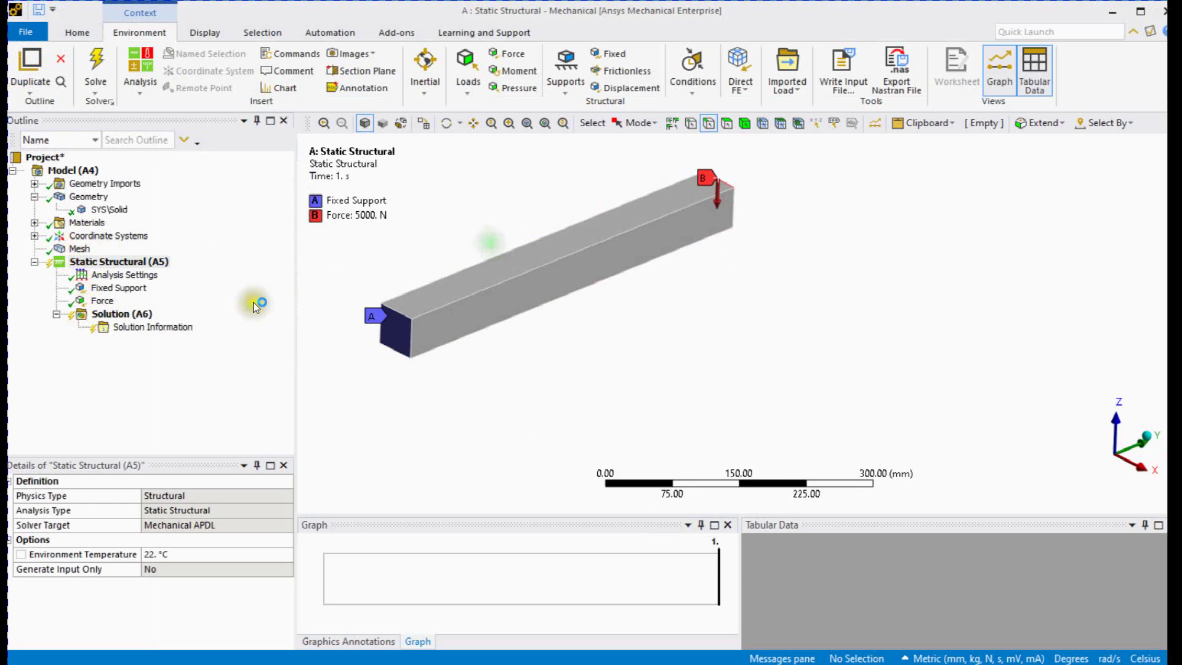
{"action": "right_click", "coordinate": [141, 316]}
{"action": "left_click", "coordinate": [479, 318]}
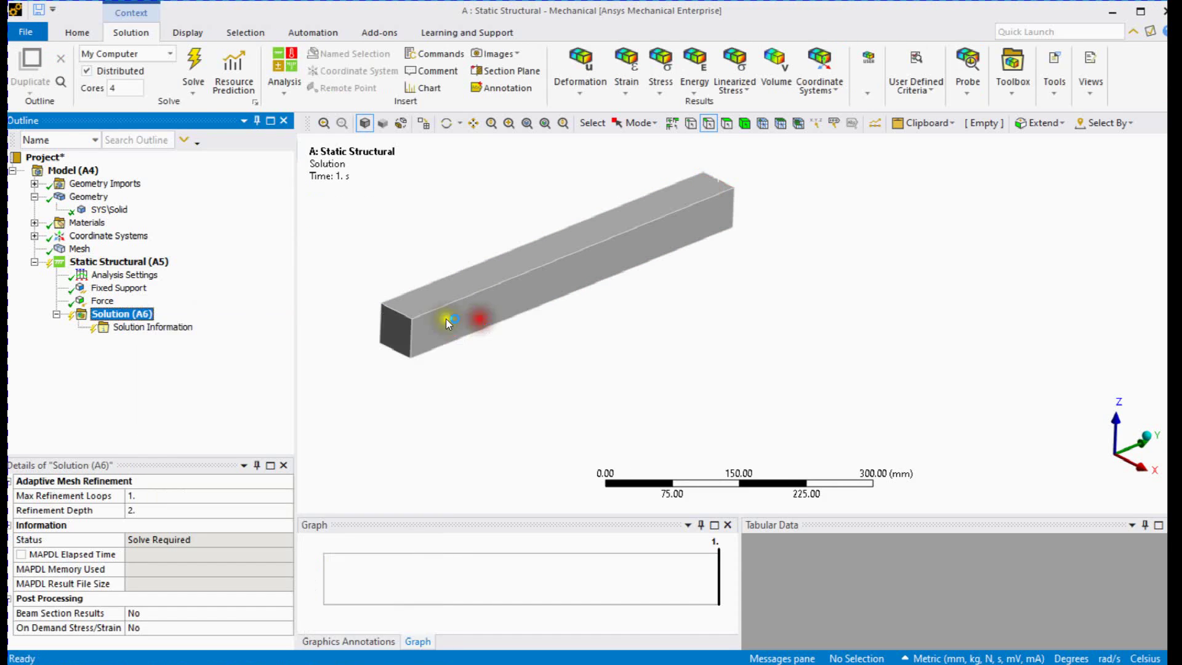
{"action": "right_click", "coordinate": [123, 314]}
{"action": "mouse_move", "coordinate": [212, 320]}
{"action": "mouse_move", "coordinate": [372, 351]}
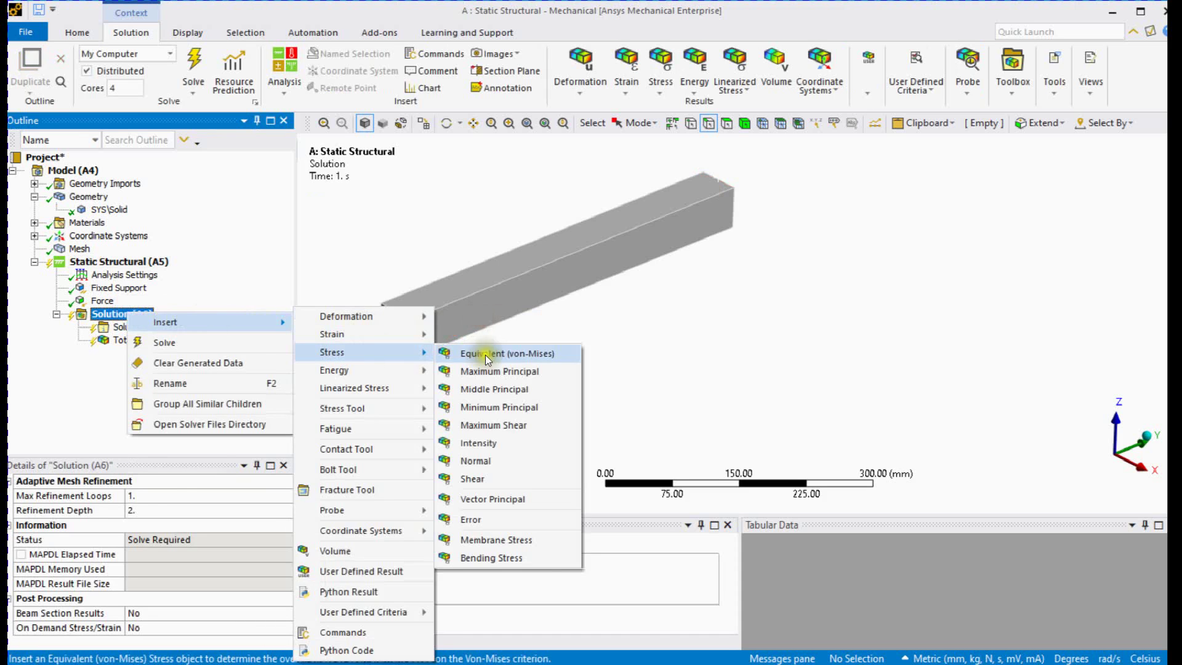
{"action": "left_click", "coordinate": [488, 355]}
- Solve the analysis and display the Total Deformation and Equivalent Stress results
{"action": "left_click", "coordinate": [121, 314]}
{"action": "right_click", "coordinate": [121, 314]}
{"action": "left_click", "coordinate": [164, 342]}
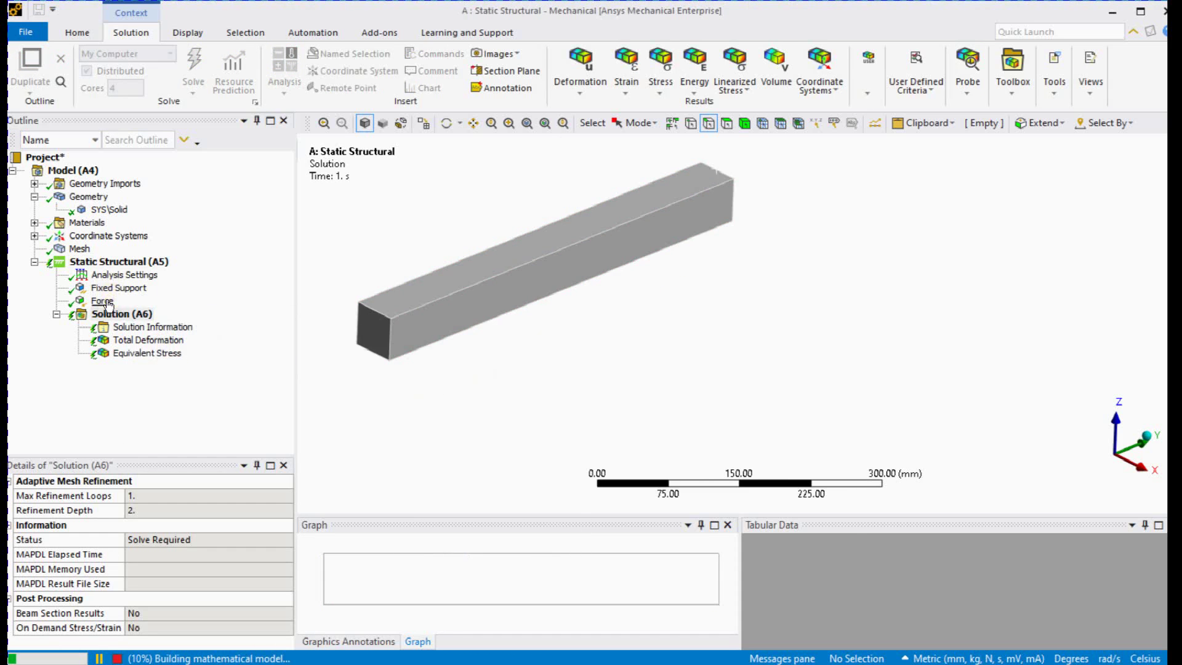
{"action": "left_click", "coordinate": [143, 342]}
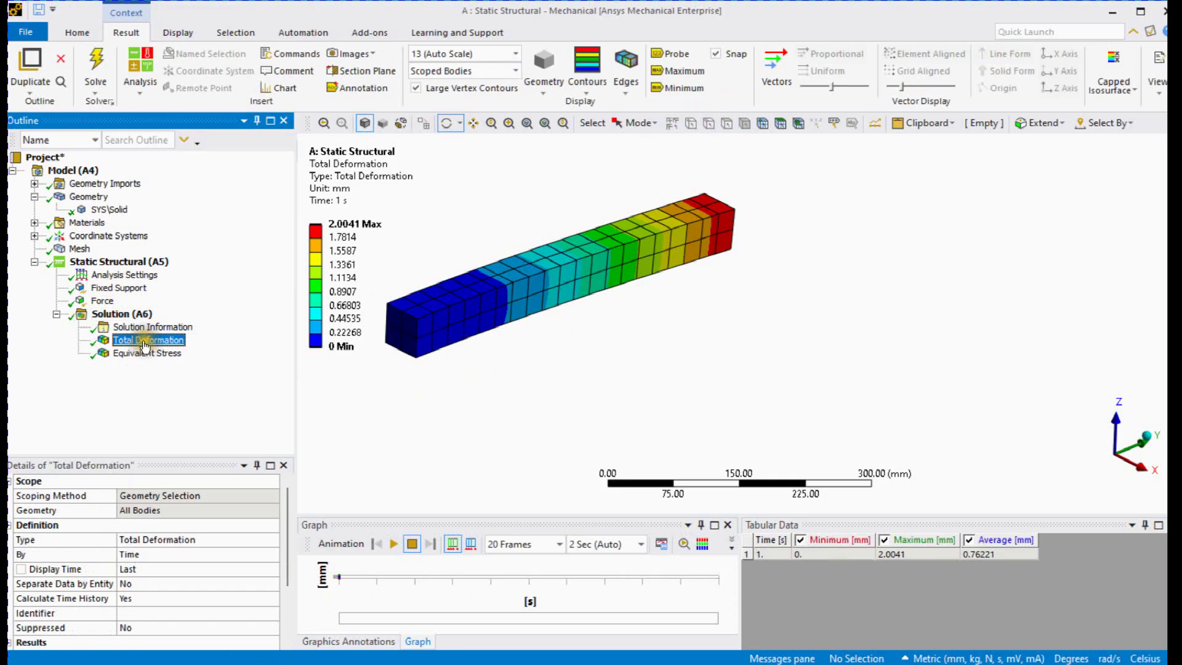
{"action": "left_click", "coordinate": [145, 354]}
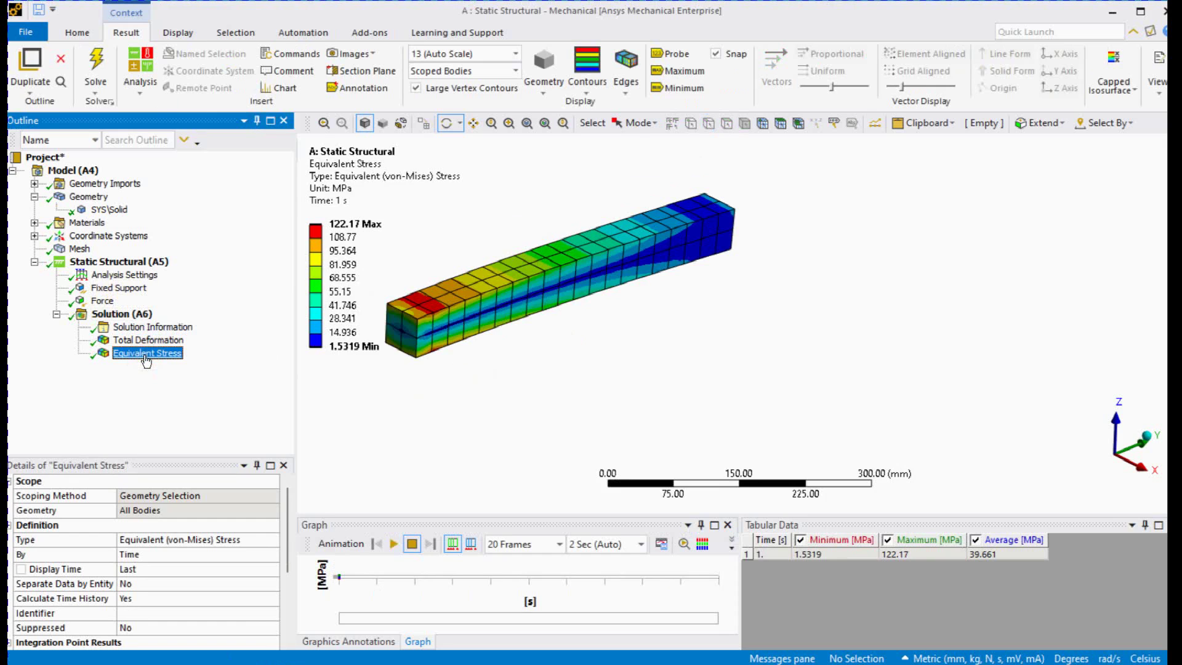
- Insert Standard Earth Gravity into the Static Structural analysis
{"action": "left_click", "coordinate": [137, 262]}
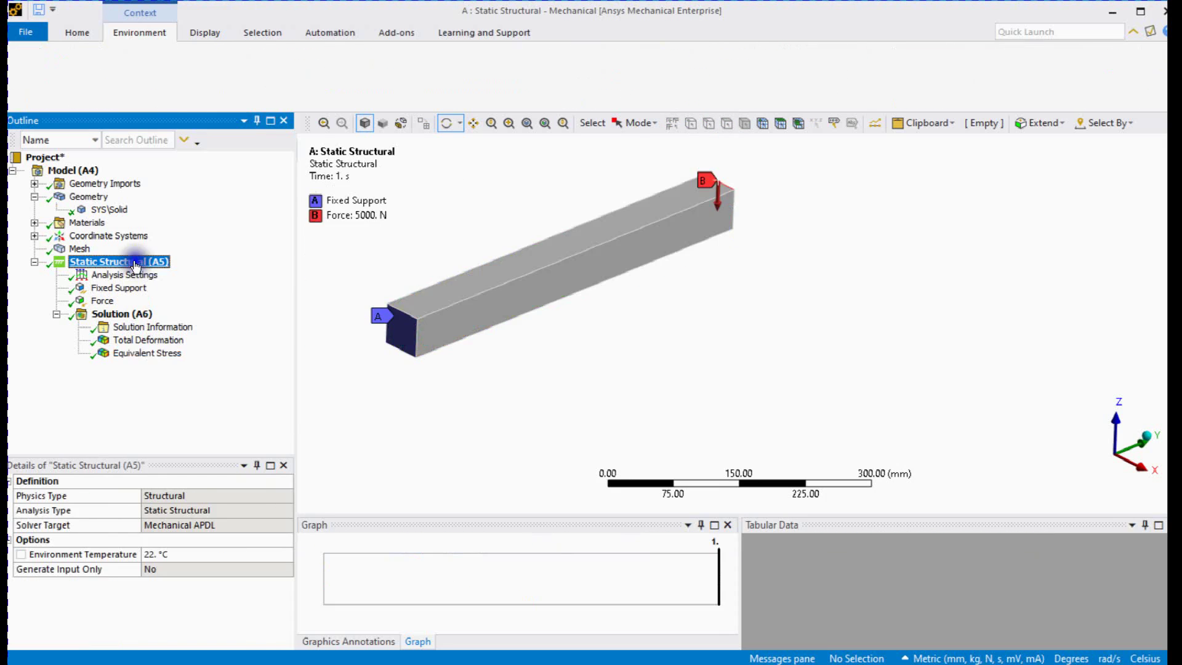
{"action": "right_click", "coordinate": [137, 263]}
{"action": "mouse_move", "coordinate": [228, 270]}
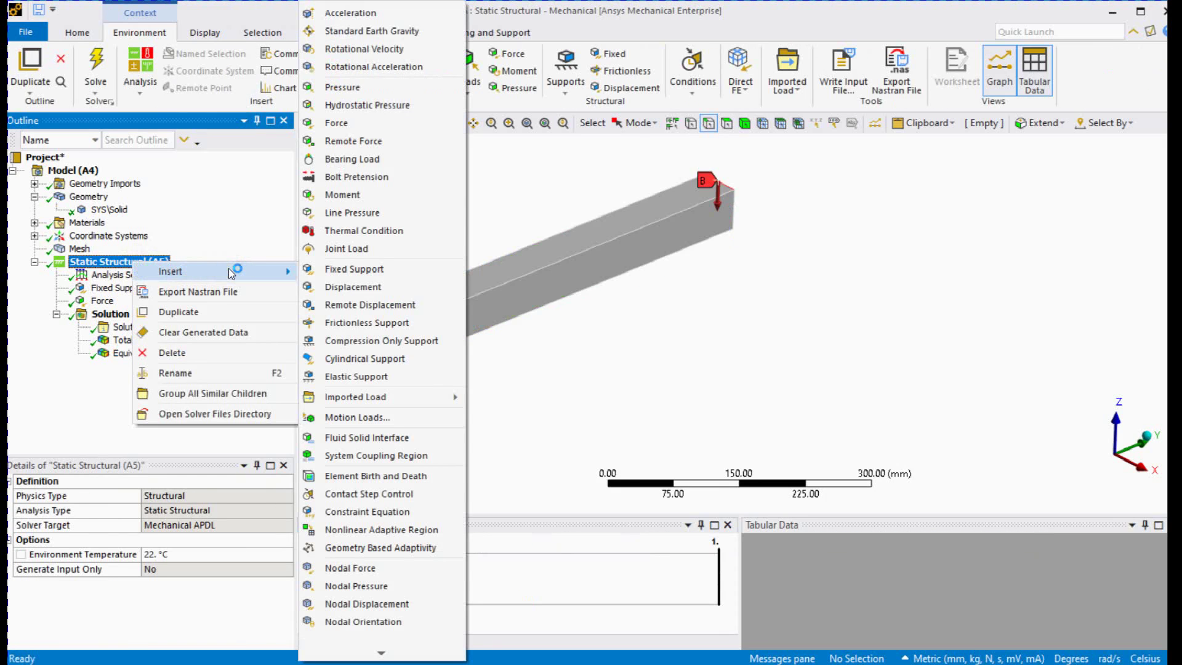
{"action": "left_click", "coordinate": [376, 33]}
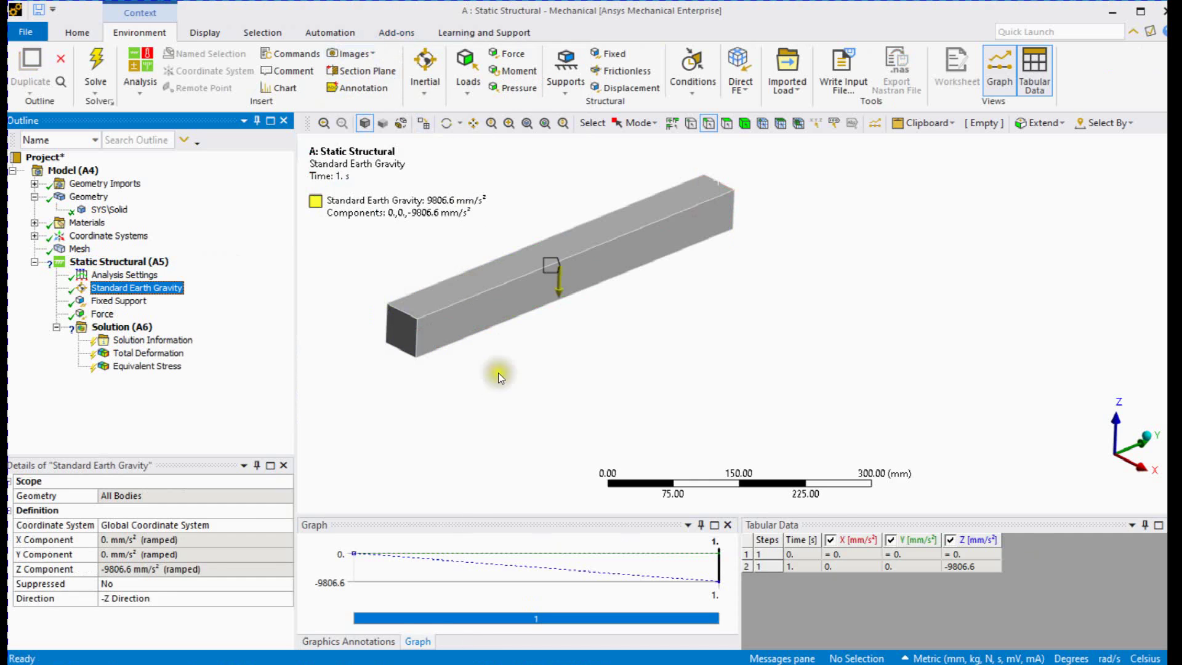
- Review the coordinate system and direction options of Standard Earth Gravity, keeping the -Z Direction
{"action": "left_click", "coordinate": [283, 525]}
{"action": "left_click", "coordinate": [287, 525]}
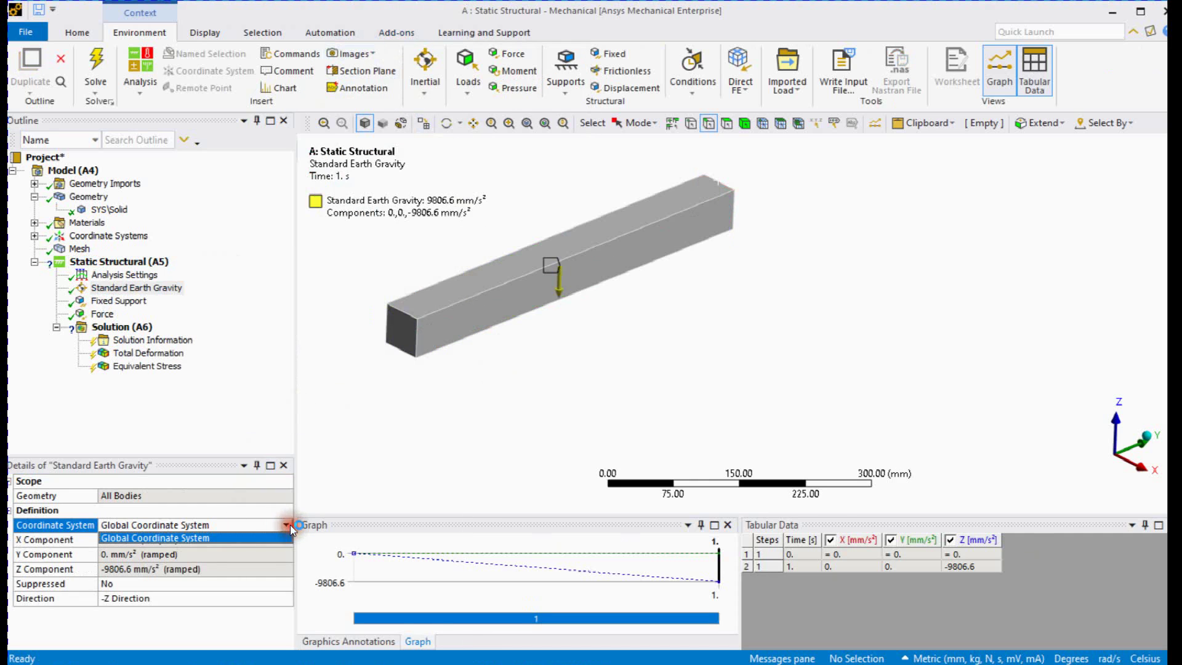
{"action": "left_click", "coordinate": [283, 595]}
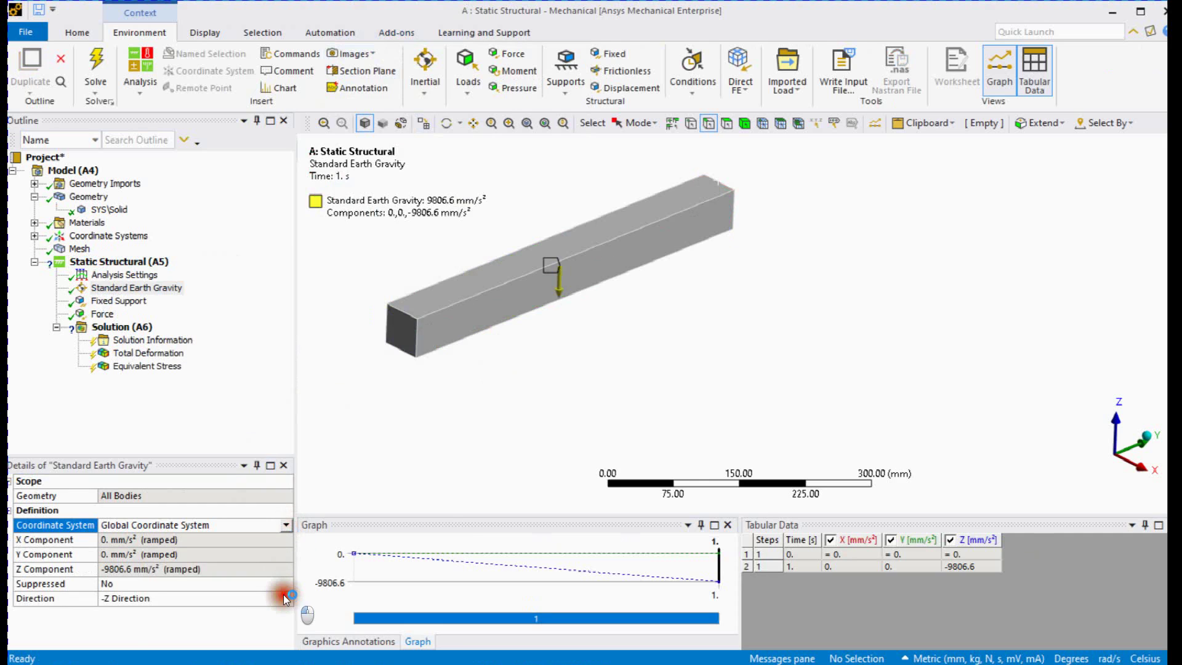
{"action": "left_click", "coordinate": [287, 598]}
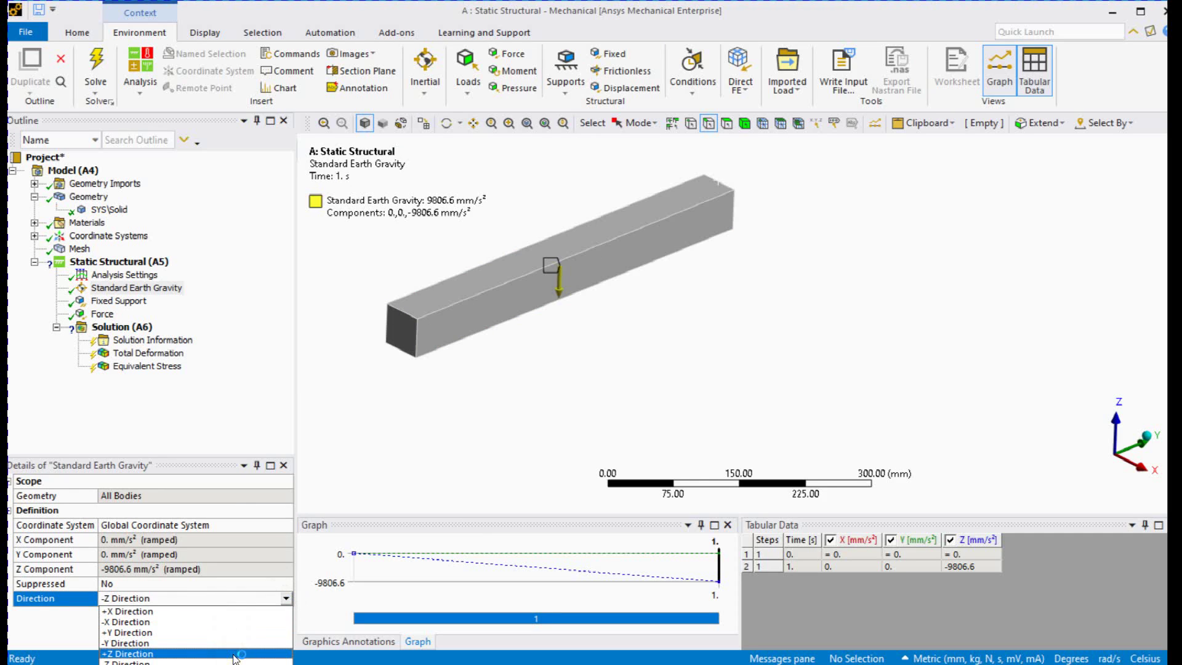
{"action": "left_click", "coordinate": [368, 440]}
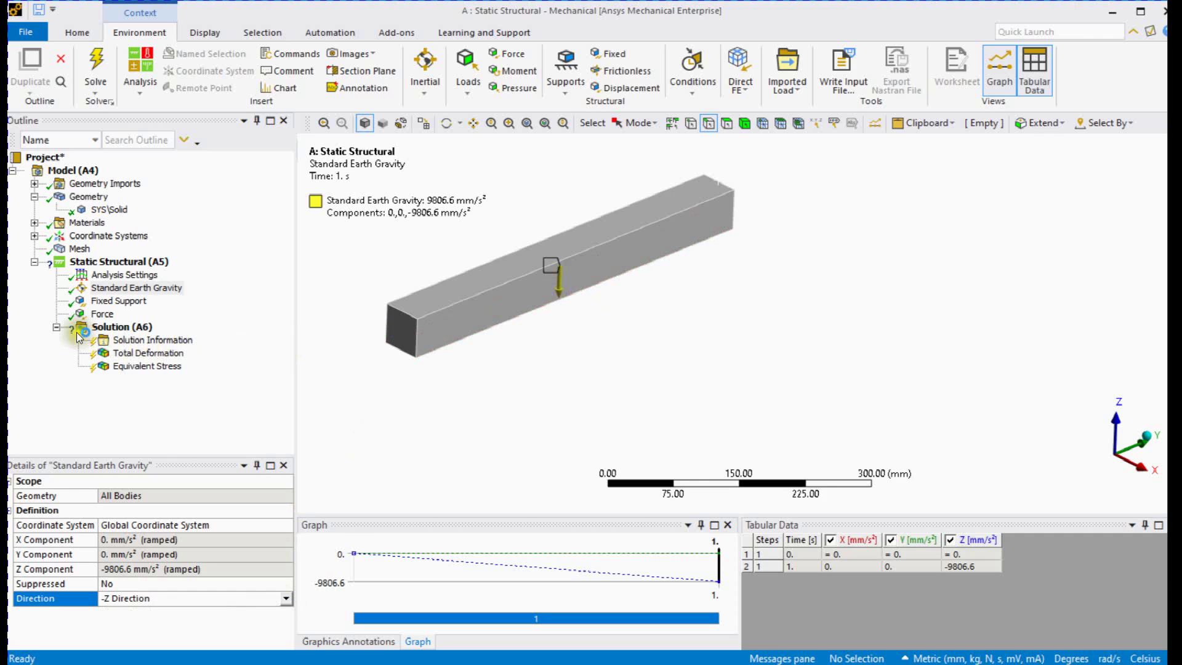
{"action": "left_click_drag", "start_coordinate": [63, 331], "coordinate": [80, 335]}
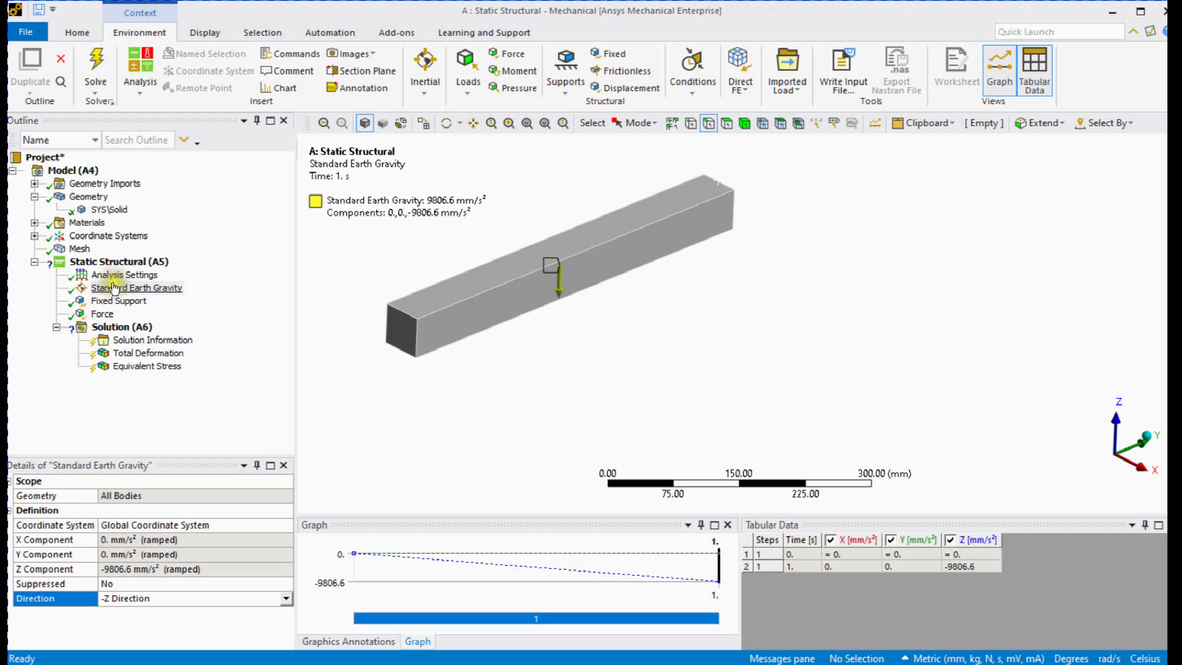
- Insert a Rotational Velocity load into the Static Structural analysis and suppress Standard Earth Gravity
{"action": "right_click", "coordinate": [117, 261]}
{"action": "mouse_move", "coordinate": [170, 267]}
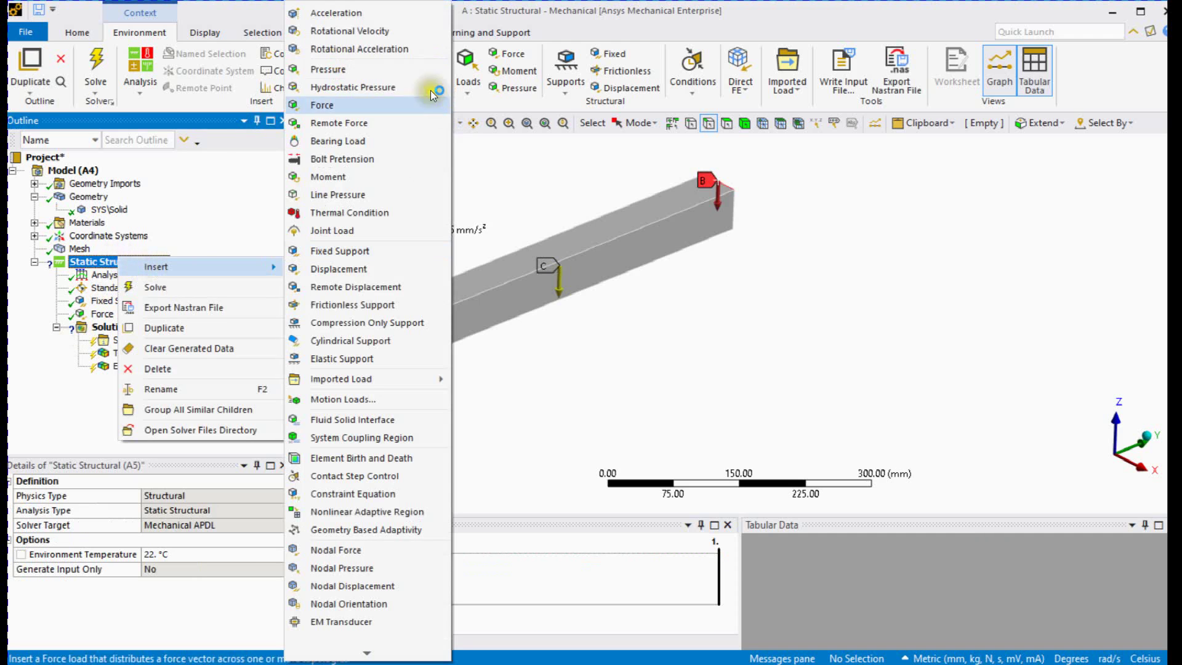
{"action": "left_click", "coordinate": [392, 31]}
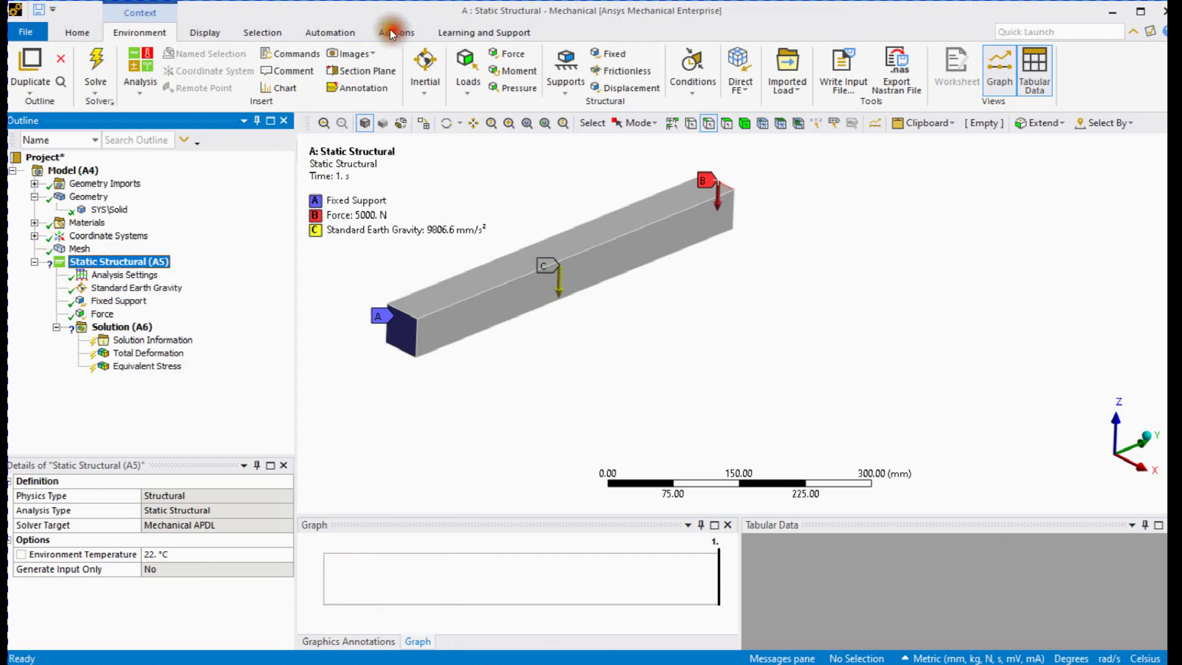
{"action": "right_click", "coordinate": [141, 288]}
{"action": "left_click", "coordinate": [185, 320]}
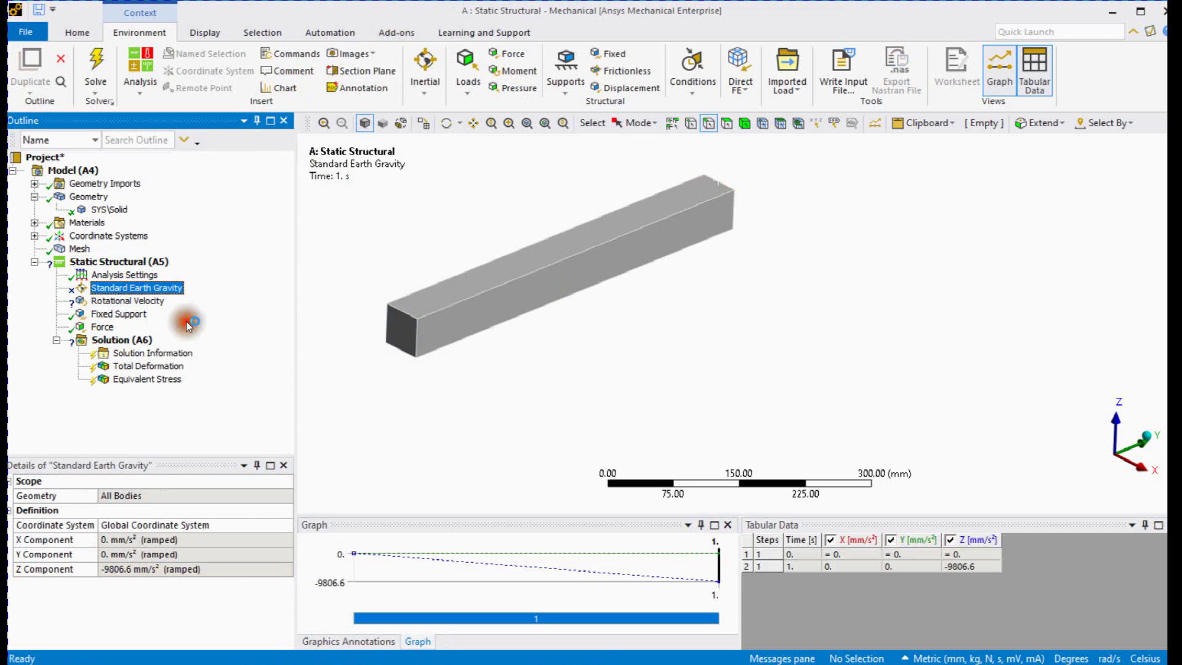
- Define the Rotational Velocity with a magnitude of 10 rad/s about the upper short edge of the bar's near end face
{"action": "left_click", "coordinate": [128, 300]}
{"action": "left_click", "coordinate": [117, 554]}
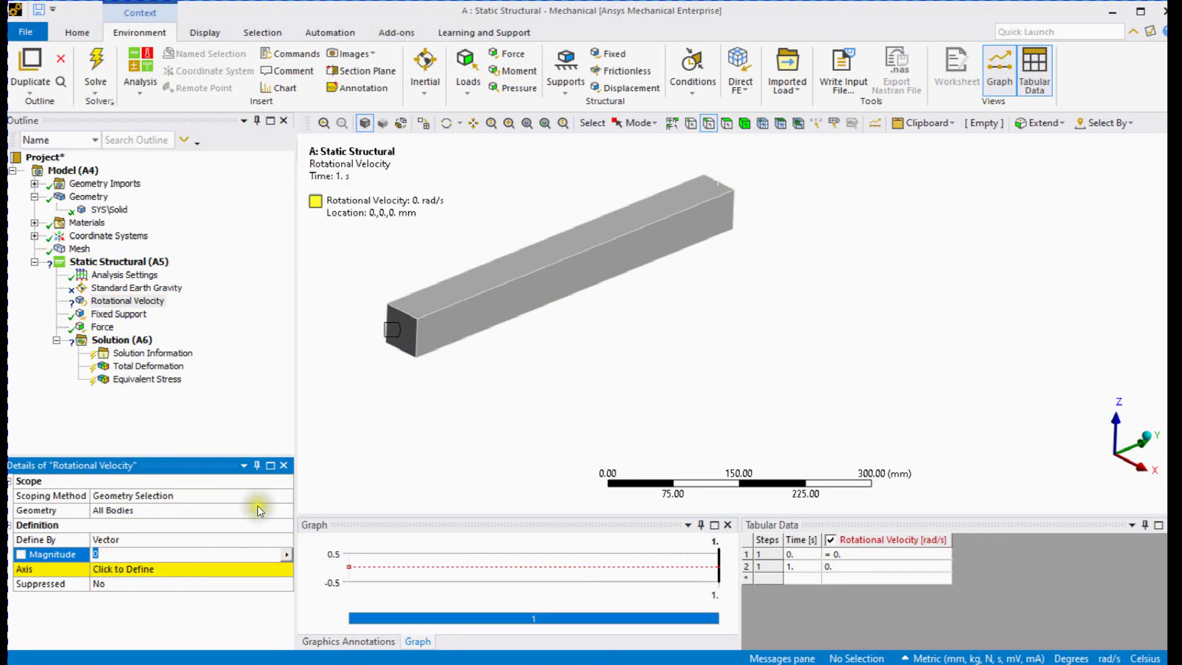
{"action": "type", "text": "10"}
{"action": "key", "text": "Return"}
{"action": "left_click", "coordinate": [133, 569]}
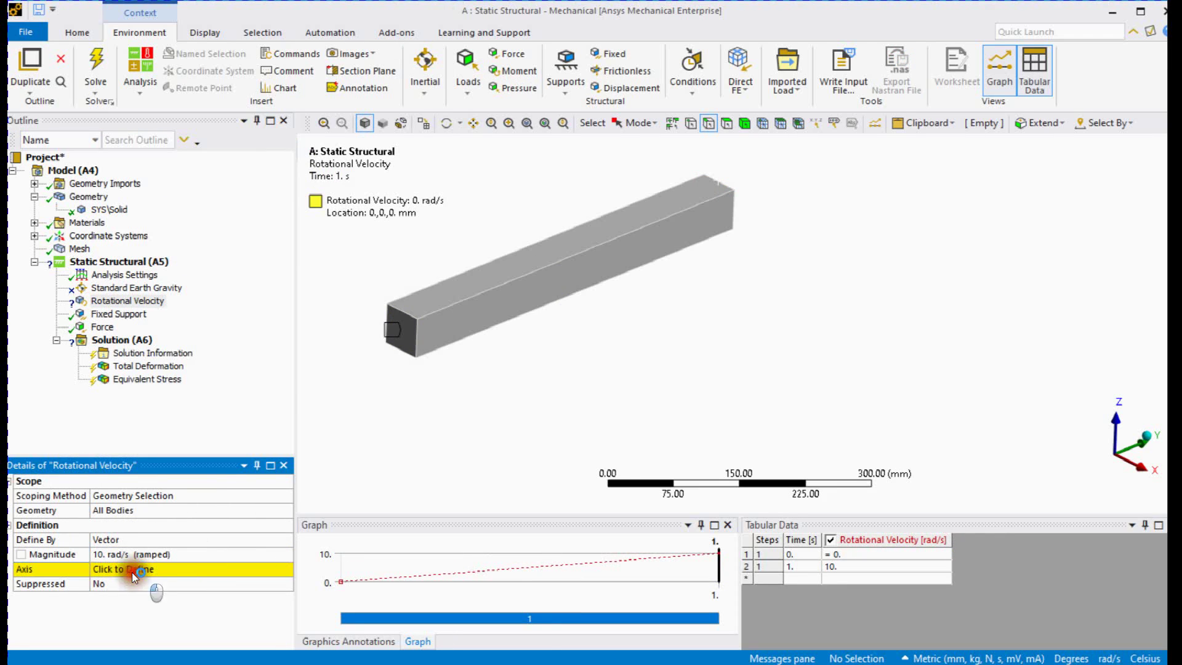
{"action": "left_click", "coordinate": [405, 309]}
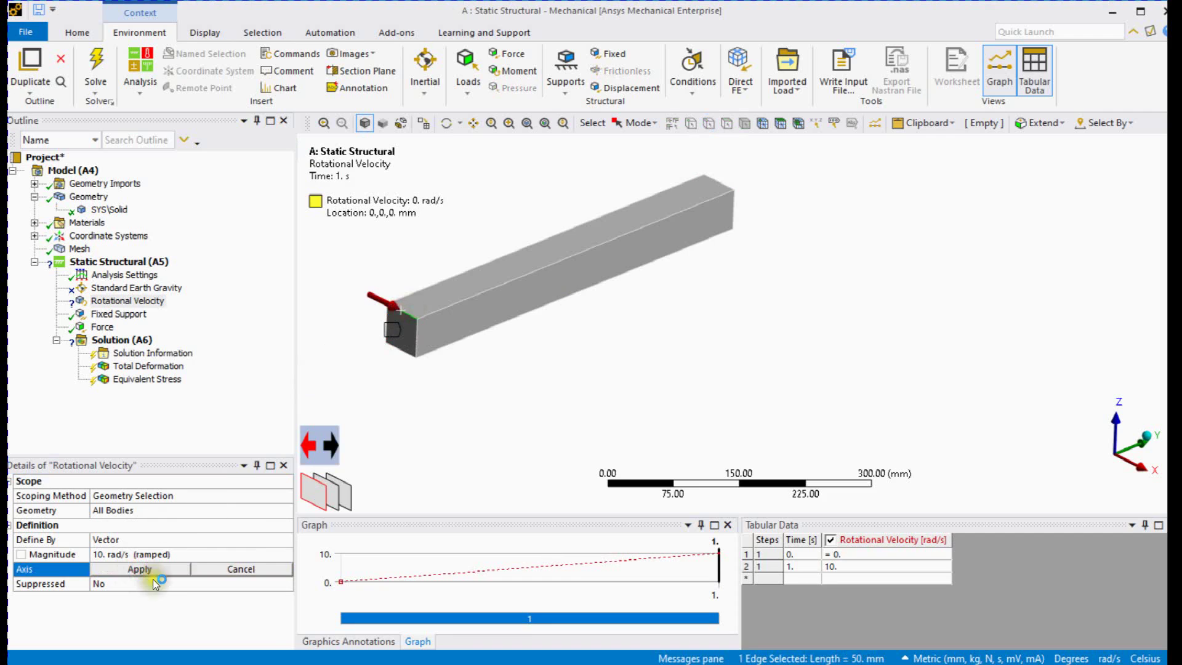
{"action": "left_click", "coordinate": [140, 569]}
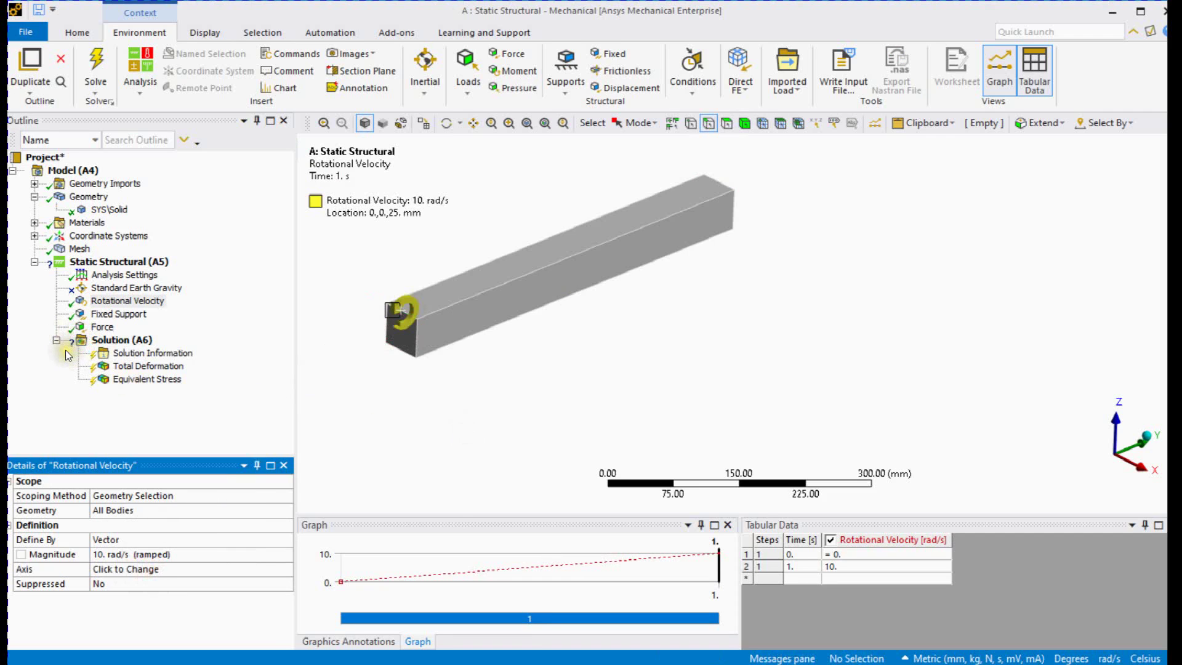
- Delete the Rotational Velocity load from the Static Structural analysis
{"action": "right_click", "coordinate": [126, 301]}
{"action": "left_click", "coordinate": [168, 432]}
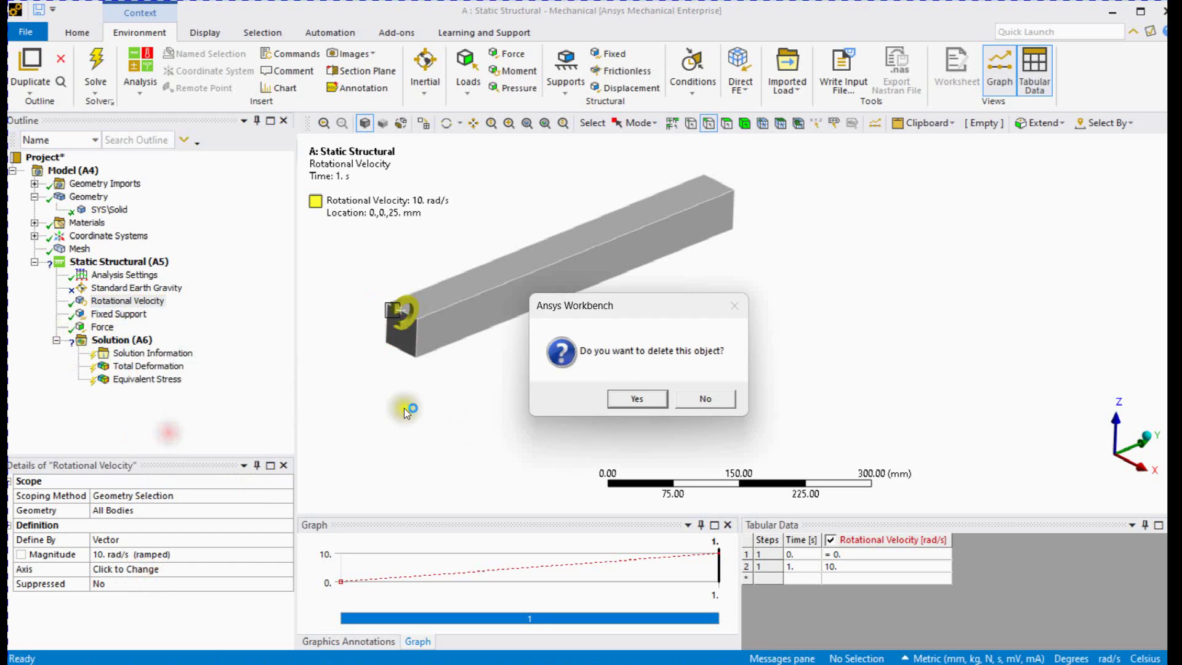
{"action": "left_click", "coordinate": [625, 400]}
{"action": "right_click", "coordinate": [132, 262]}
{"action": "mouse_move", "coordinate": [161, 274]}
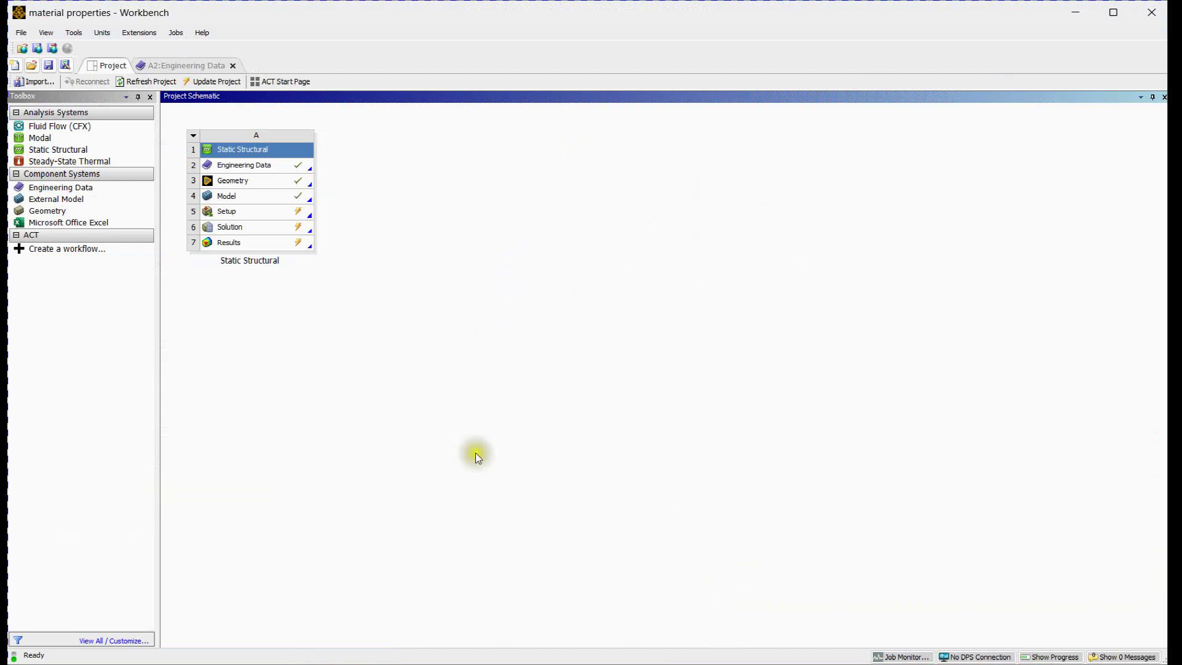
- In Workbench's Engineering Data, add a Density of 8000 kg m^-3 to new material and refresh the project
{"action": "double_click", "coordinate": [234, 164]}
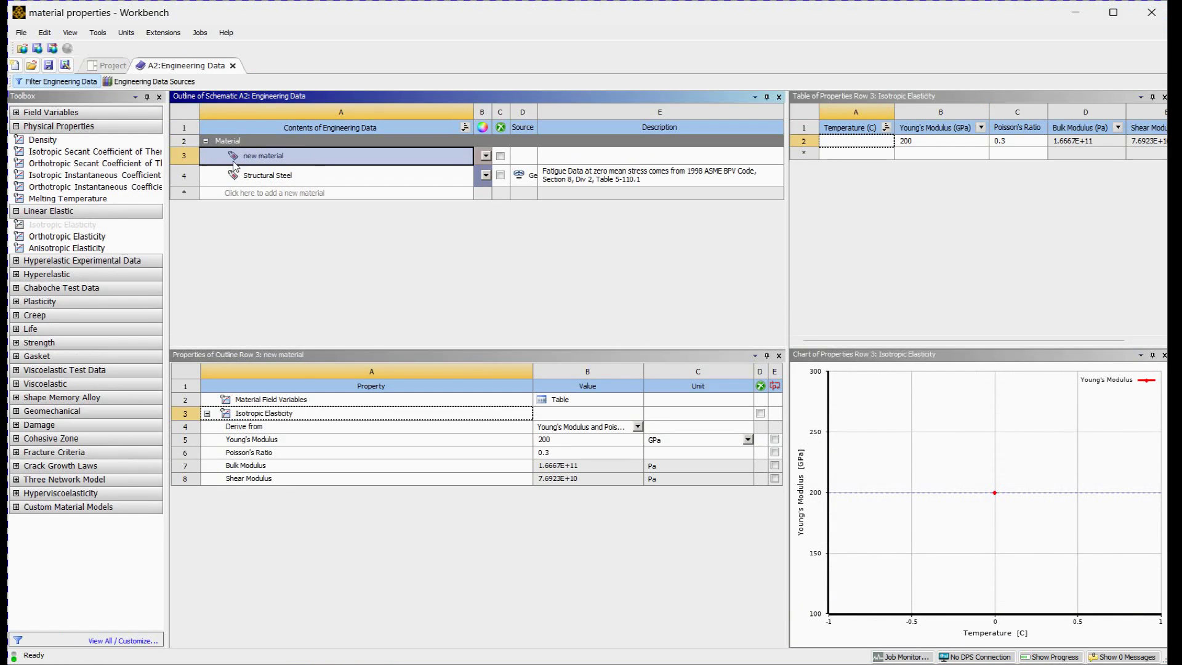
{"action": "double_click", "coordinate": [79, 139]}
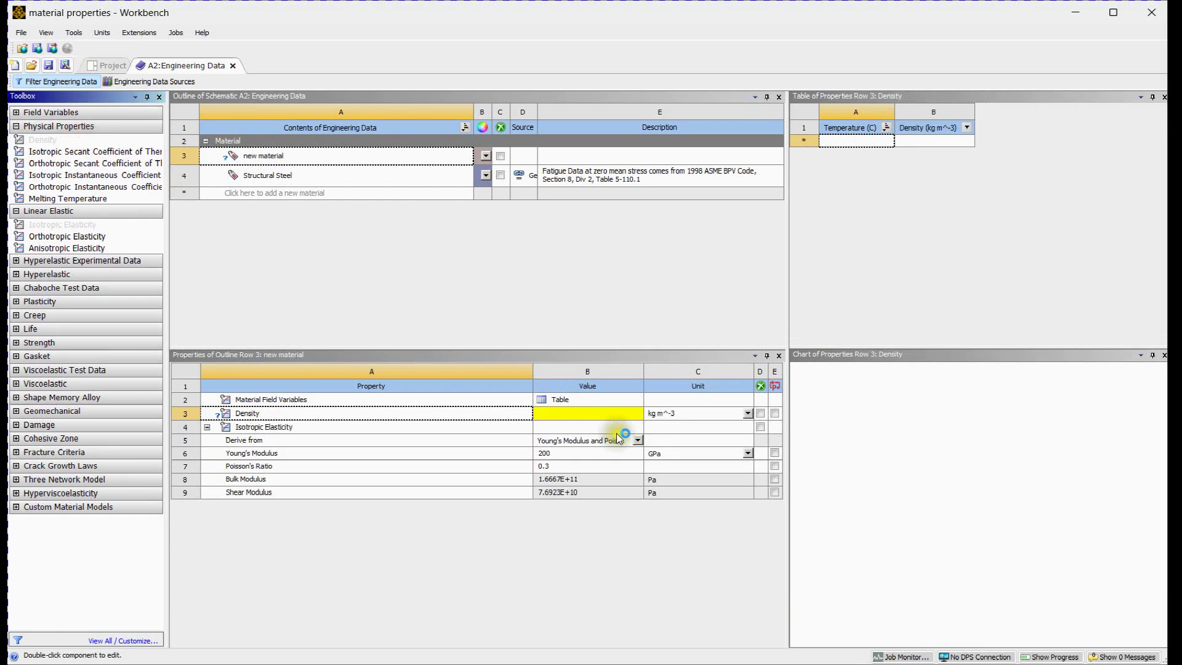
{"action": "left_click", "coordinate": [601, 412]}
{"action": "type", "text": "180"}
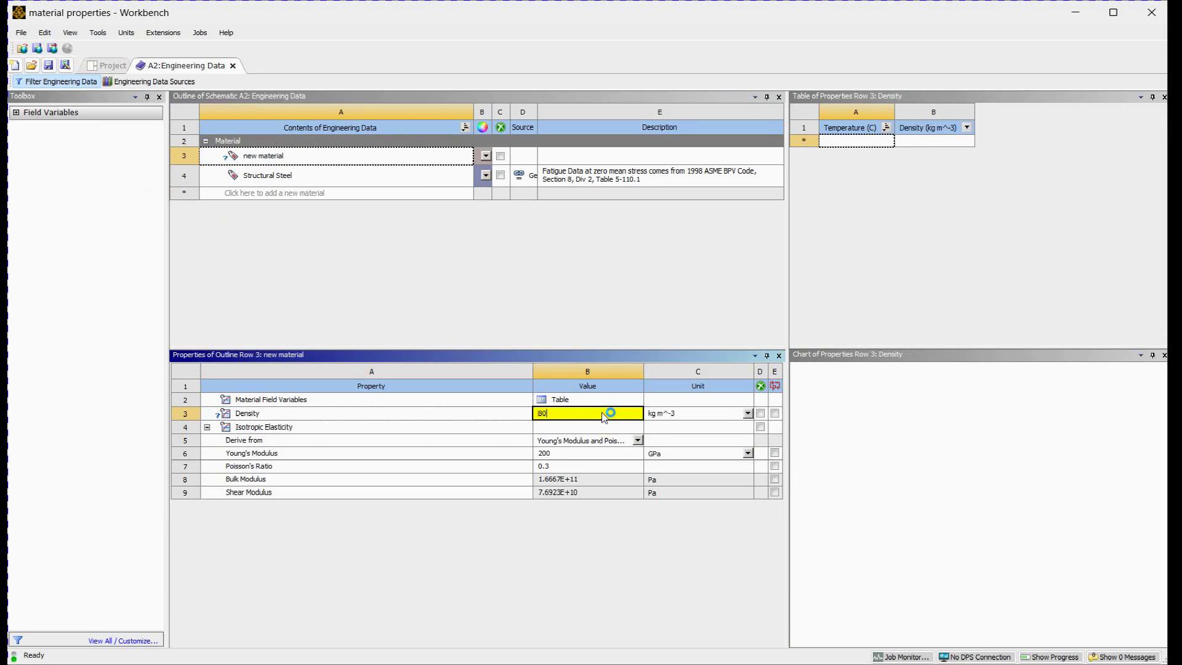
{"action": "type", "text": "00"}
{"action": "key", "text": "Return"}
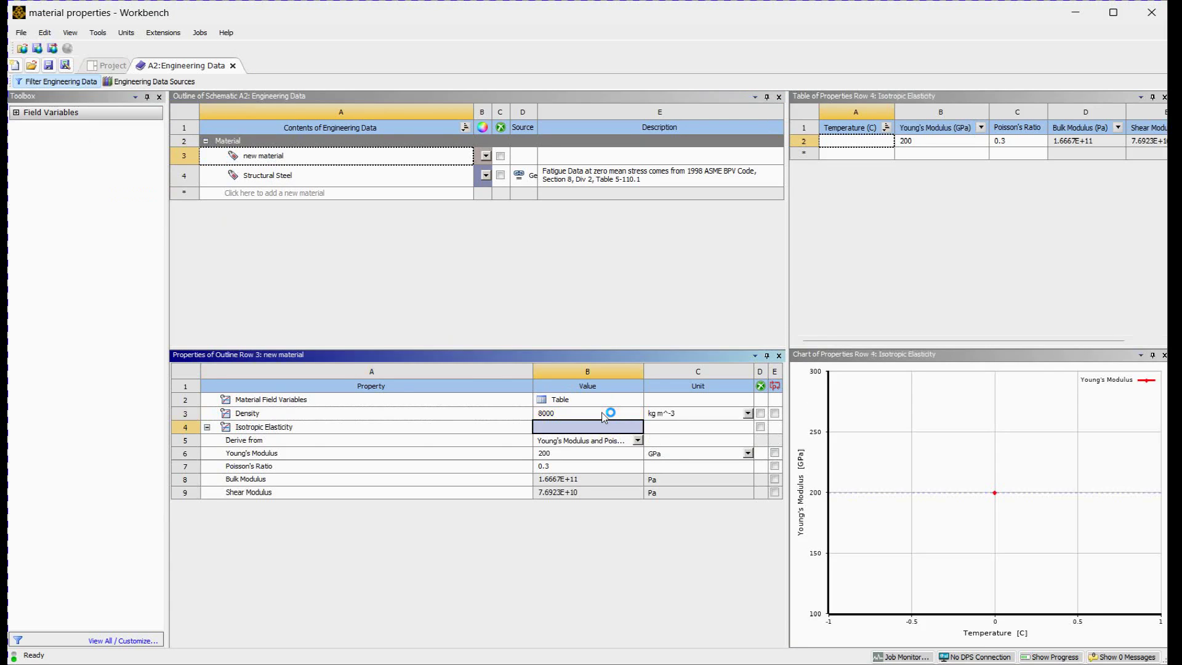
{"action": "left_click", "coordinate": [108, 65]}
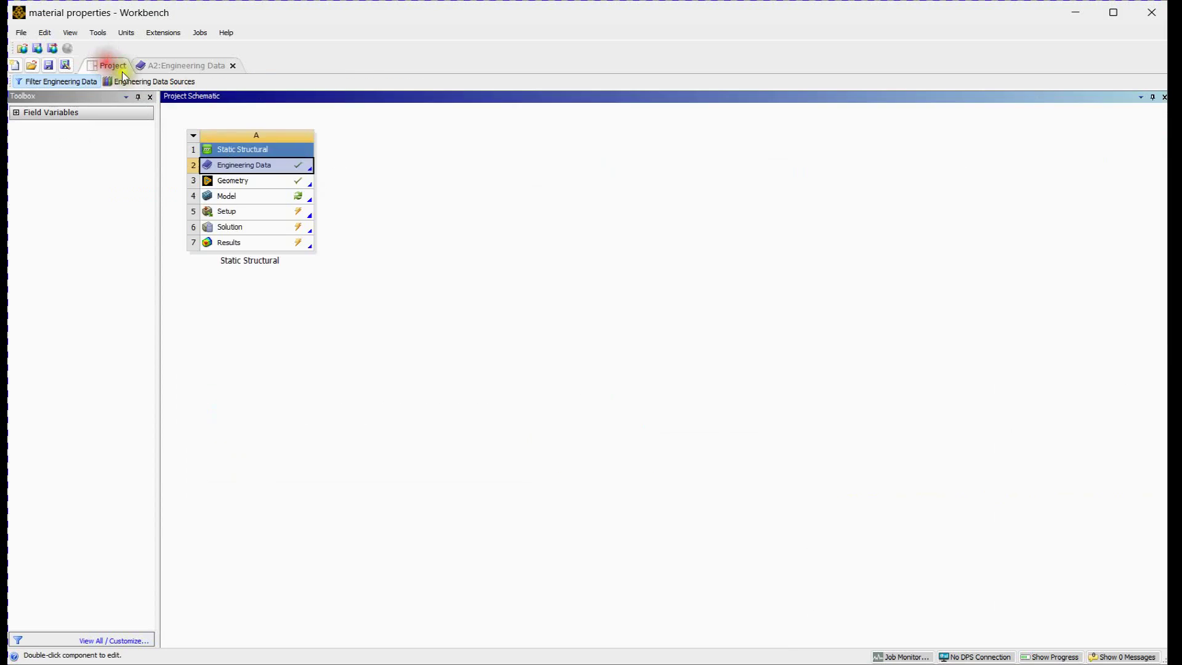
{"action": "left_click", "coordinate": [148, 80]}
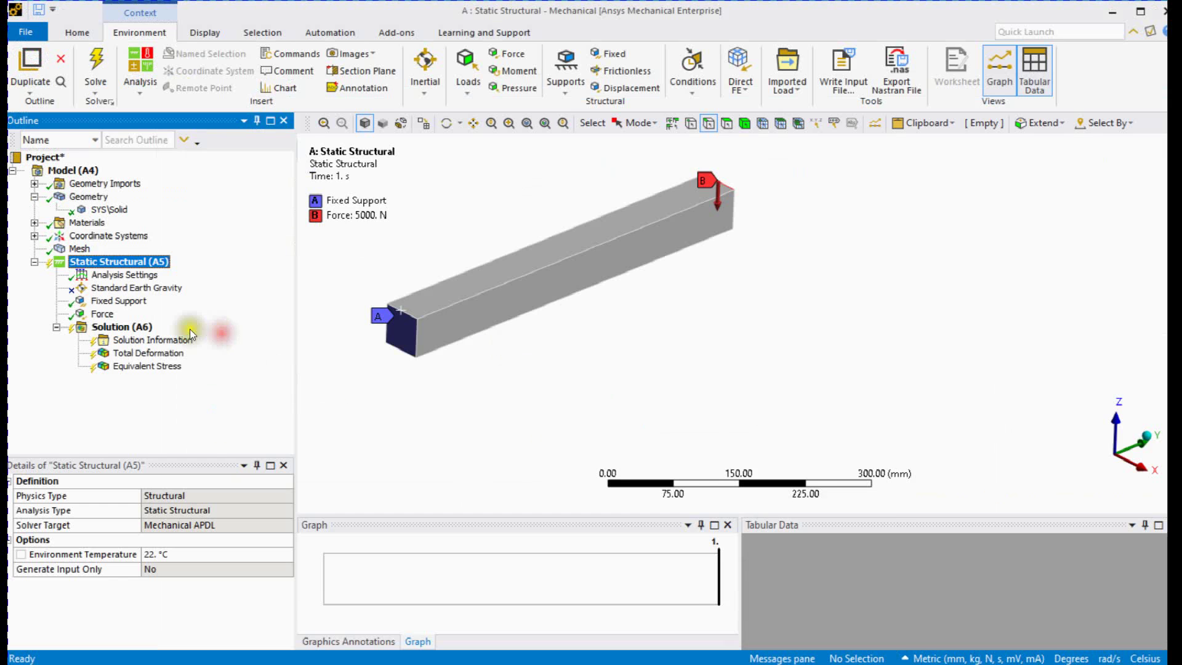
- In Mechanical, unsuppress the Standard Earth Gravity load
{"action": "left_click", "coordinate": [137, 289]}
{"action": "right_click", "coordinate": [137, 293]}
{"action": "left_click", "coordinate": [161, 321]}
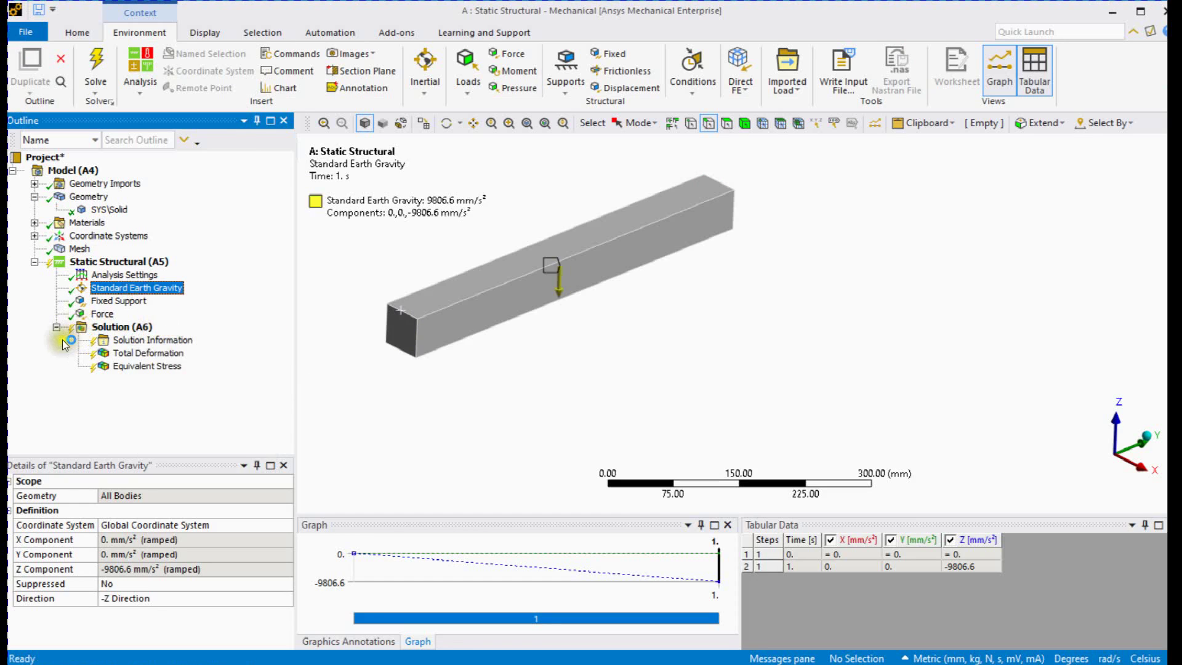
- Solve the analysis with gravity active and display the Total Deformation and Equivalent Stress results
{"action": "right_click", "coordinate": [139, 326]}
{"action": "left_click", "coordinate": [201, 355]}
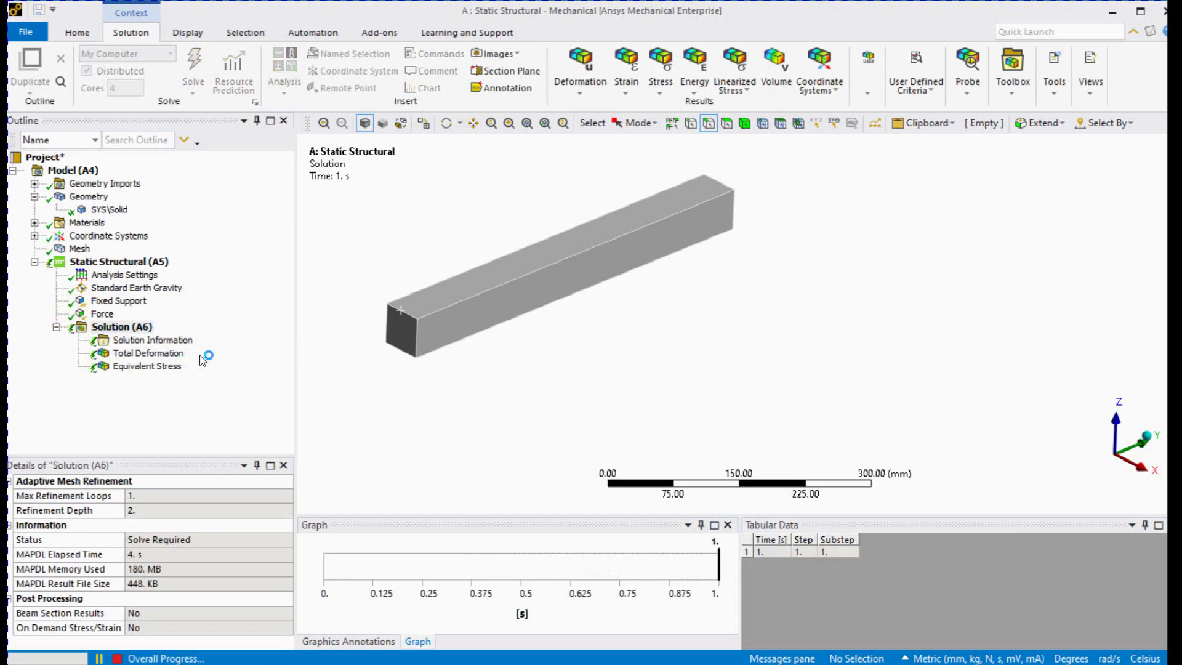
{"action": "left_click", "coordinate": [155, 352]}
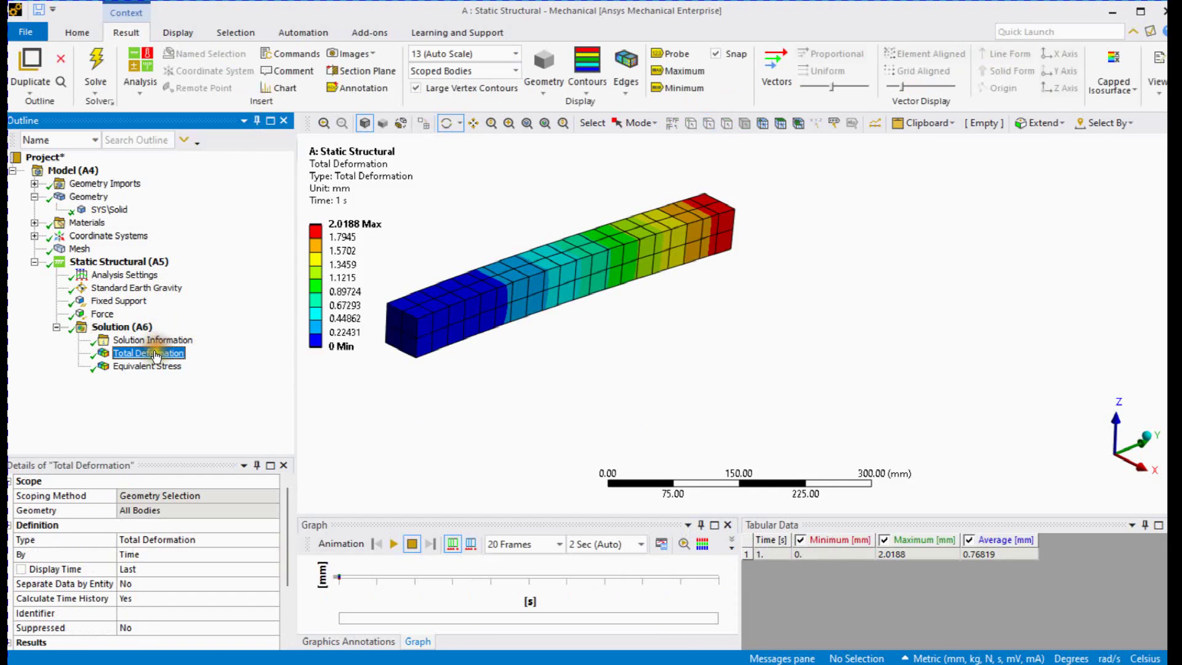
{"action": "left_click", "coordinate": [156, 366]}
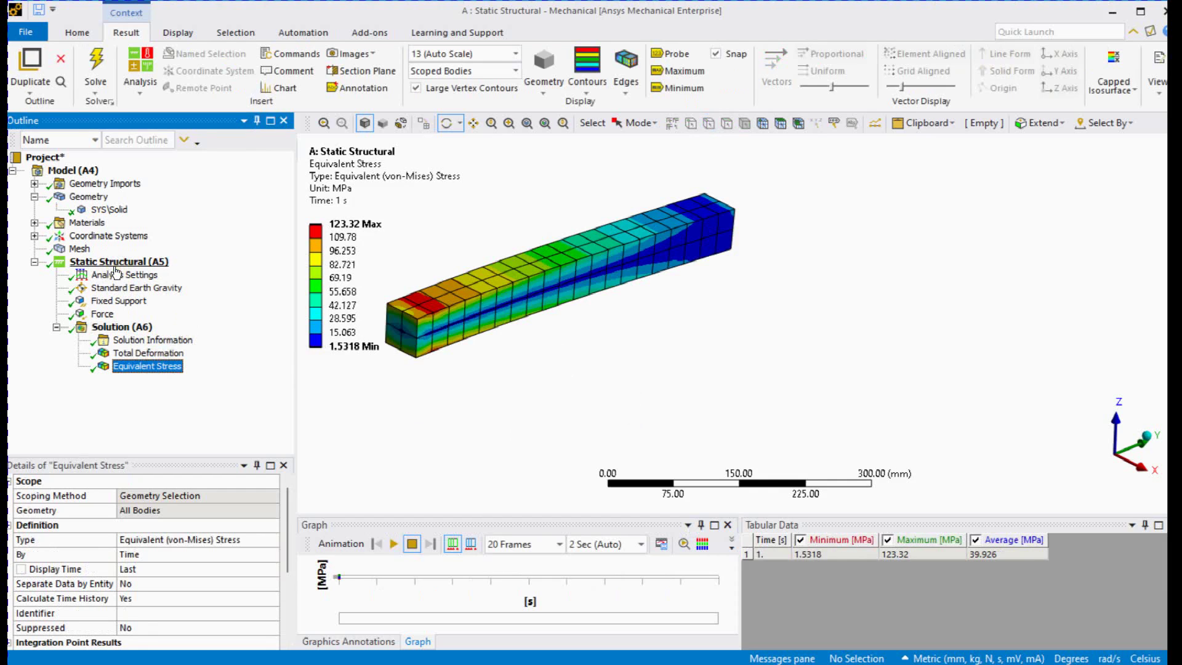
- Set the Static Structural analysis's Environment Temperature to 20 °C
{"action": "left_click", "coordinate": [115, 265]}
{"action": "left_click", "coordinate": [169, 554]}
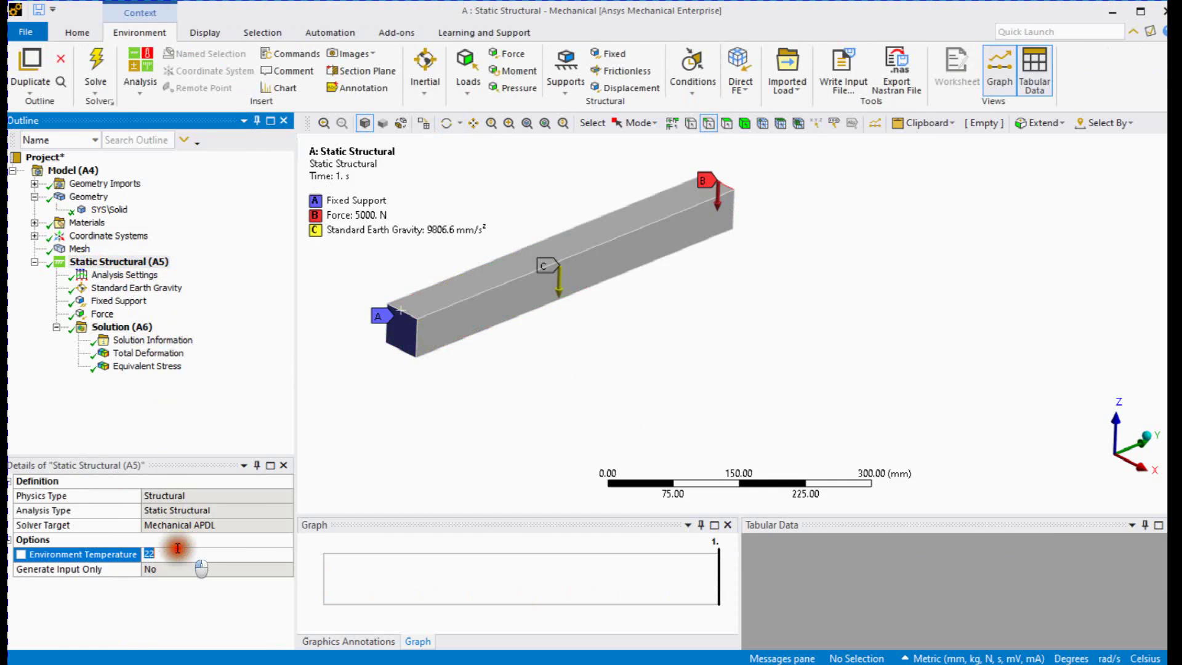
{"action": "type", "text": "20"}
{"action": "key", "text": "Return"}
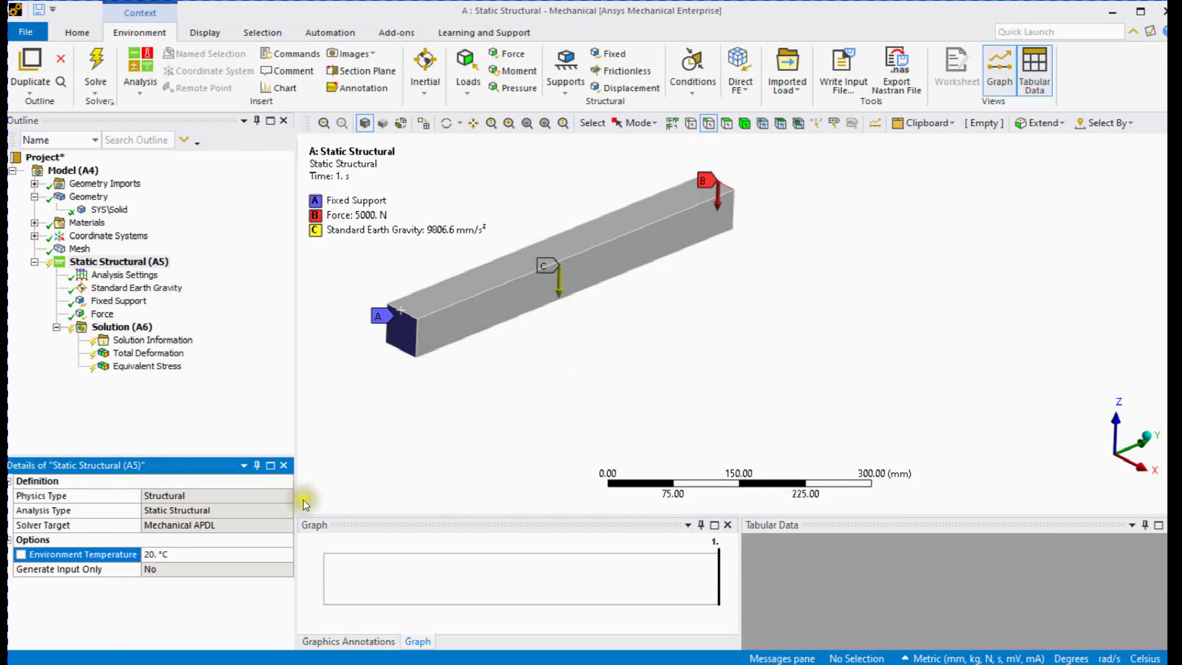
- Insert a Thermal Condition into the Static Structural analysis, scoped to the whole bar body
{"action": "left_click", "coordinate": [132, 262]}
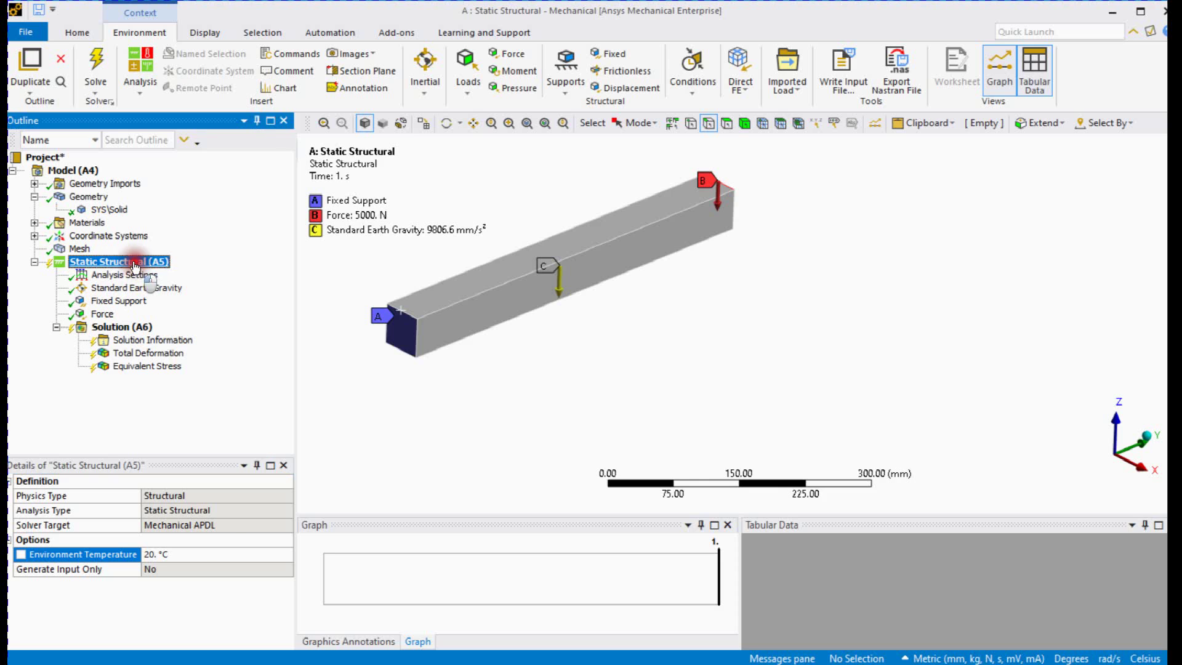
{"action": "left_click", "coordinate": [746, 124]}
{"action": "left_click", "coordinate": [605, 249]}
{"action": "left_click", "coordinate": [111, 263]}
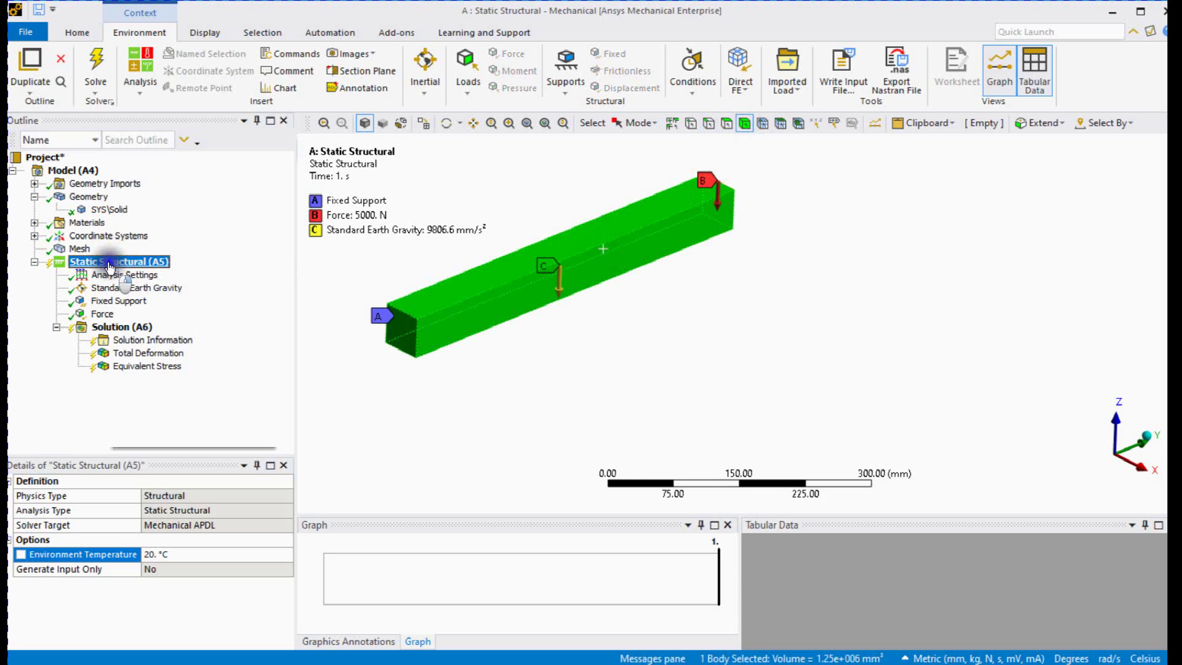
{"action": "right_click", "coordinate": [110, 266]}
{"action": "mouse_move", "coordinate": [143, 275]}
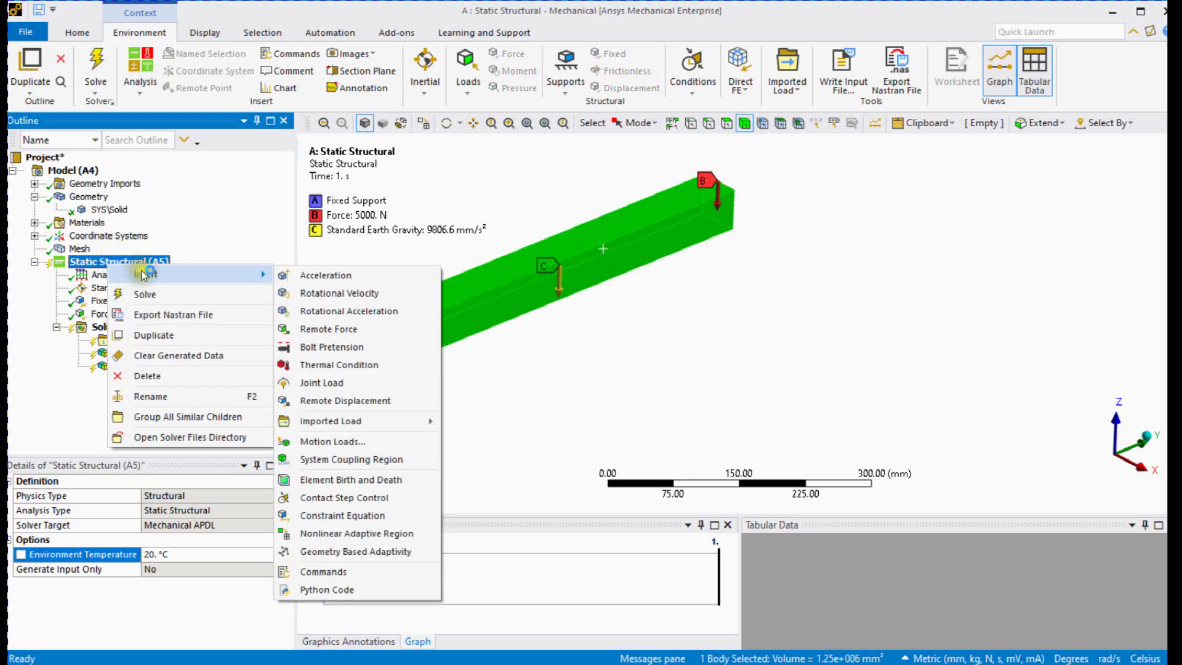
{"action": "left_click", "coordinate": [346, 366]}
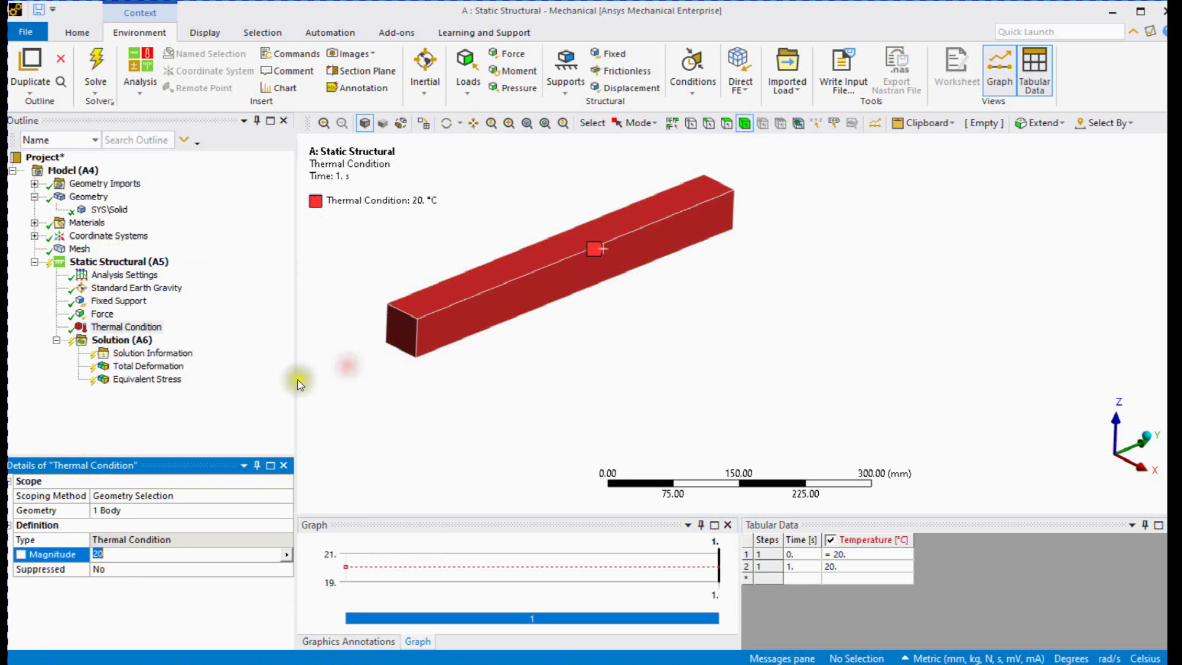
- Set the Thermal Condition's temperature at 1 s to 100 °C
{"action": "left_click", "coordinate": [859, 570]}
{"action": "type", "text": "8"}
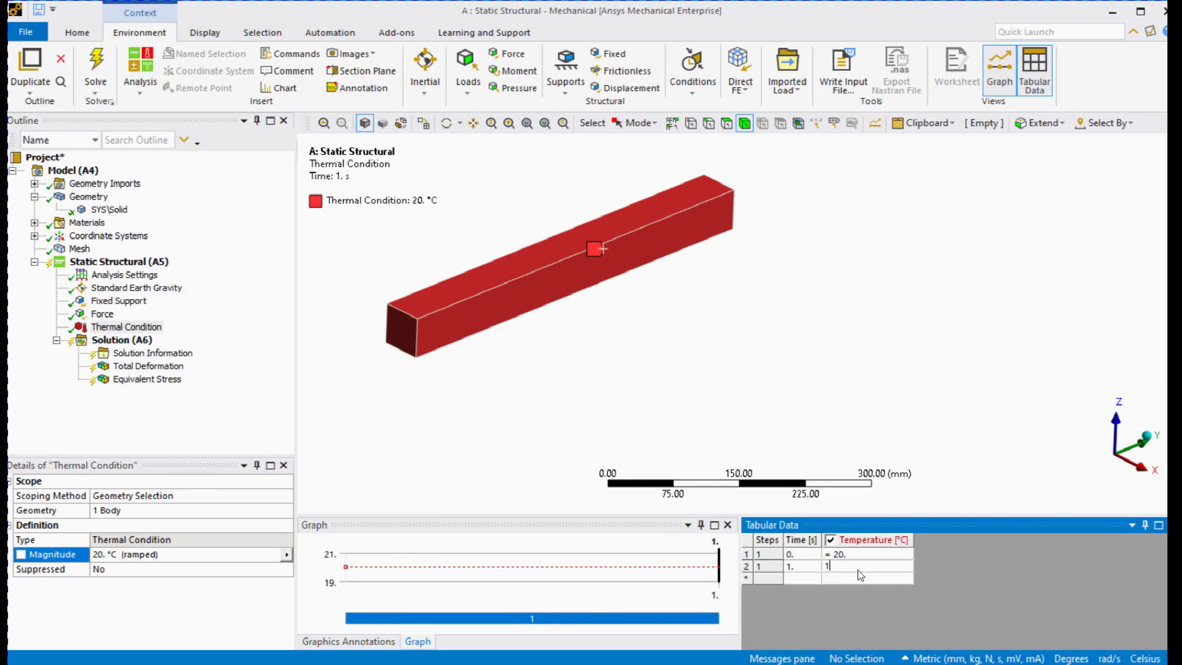
{"action": "type", "text": "100"}
{"action": "key", "text": "Return"}
{"action": "left_click", "coordinate": [655, 405]}
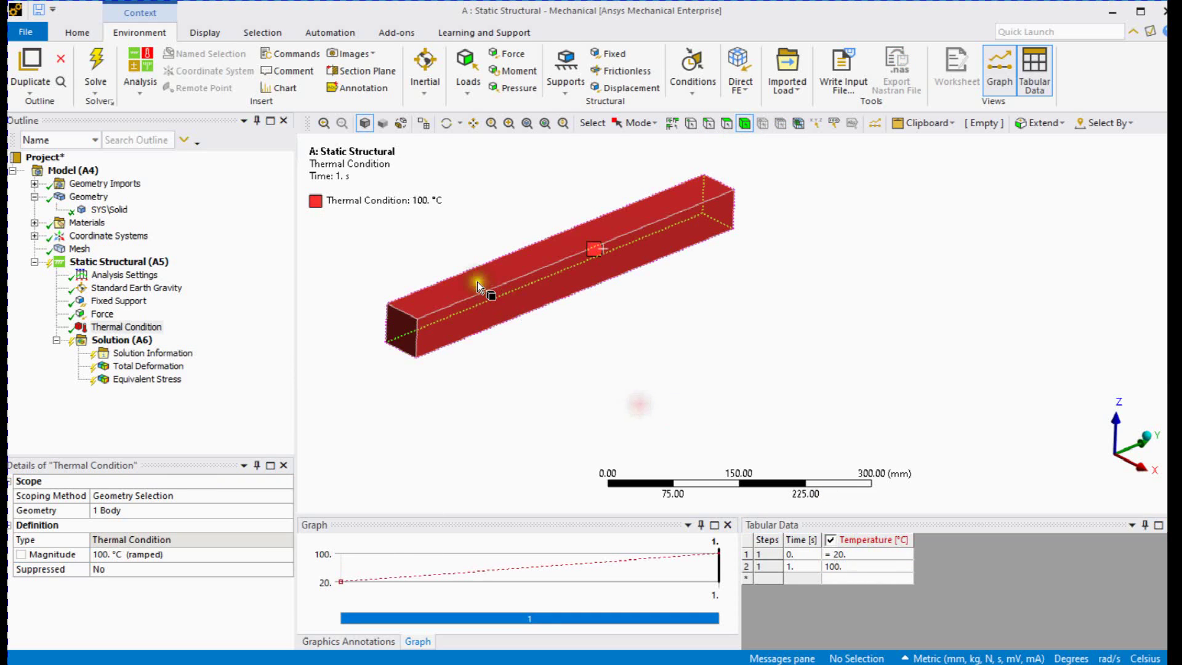
{"action": "middle_click_drag", "start_coordinate": [481, 282], "coordinate": [464, 370]}
{"action": "scroll", "coordinate": [562, 178], "scroll_direction": "up", "scroll_amount": 3}
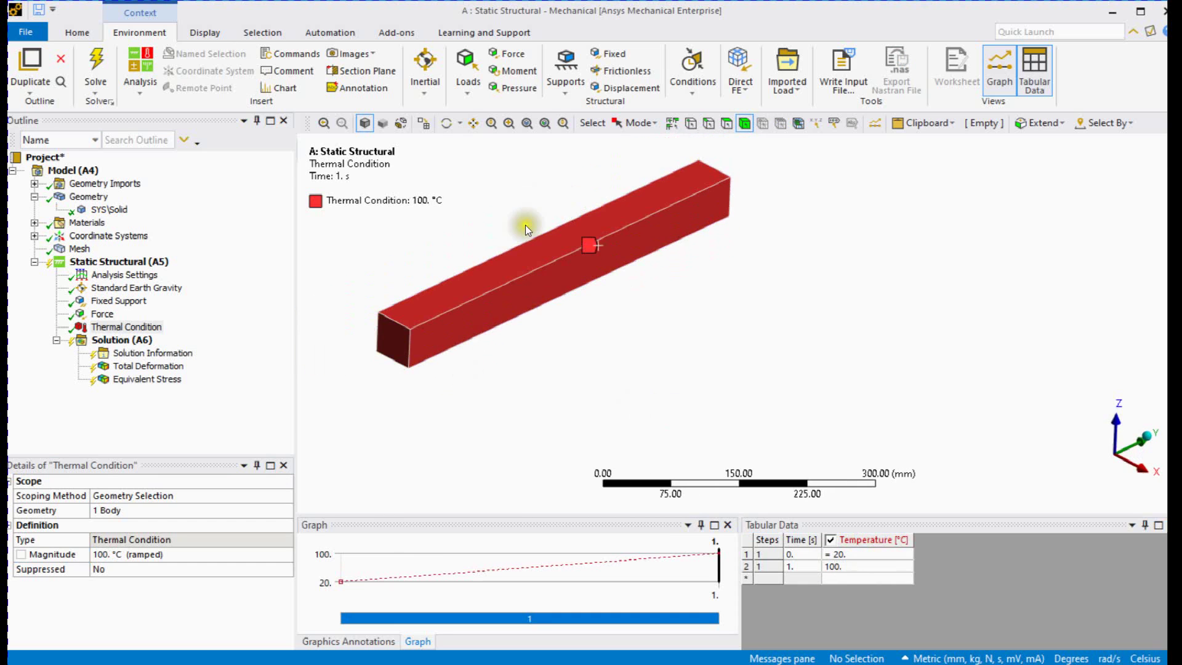
{"action": "left_click", "coordinate": [468, 335]}
- In Workbench's Engineering Data, add the Isotropic Secant Coefficient of Thermal Expansion property to new material
{"action": "left_click", "coordinate": [838, 658]}
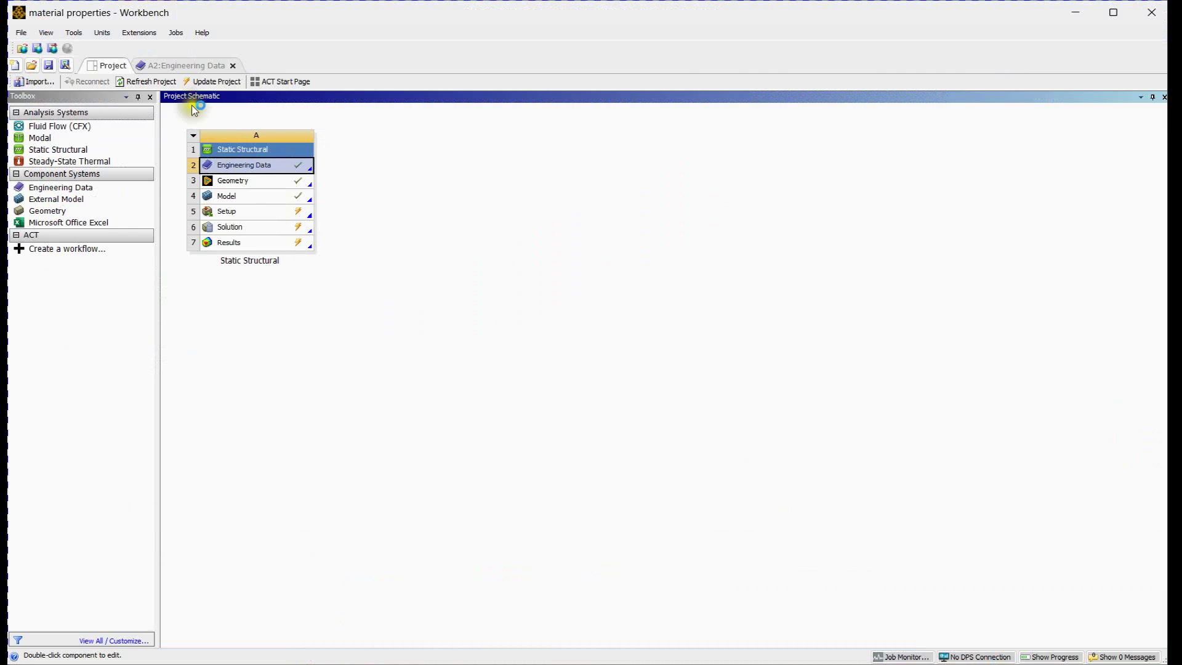
{"action": "left_click", "coordinate": [182, 66]}
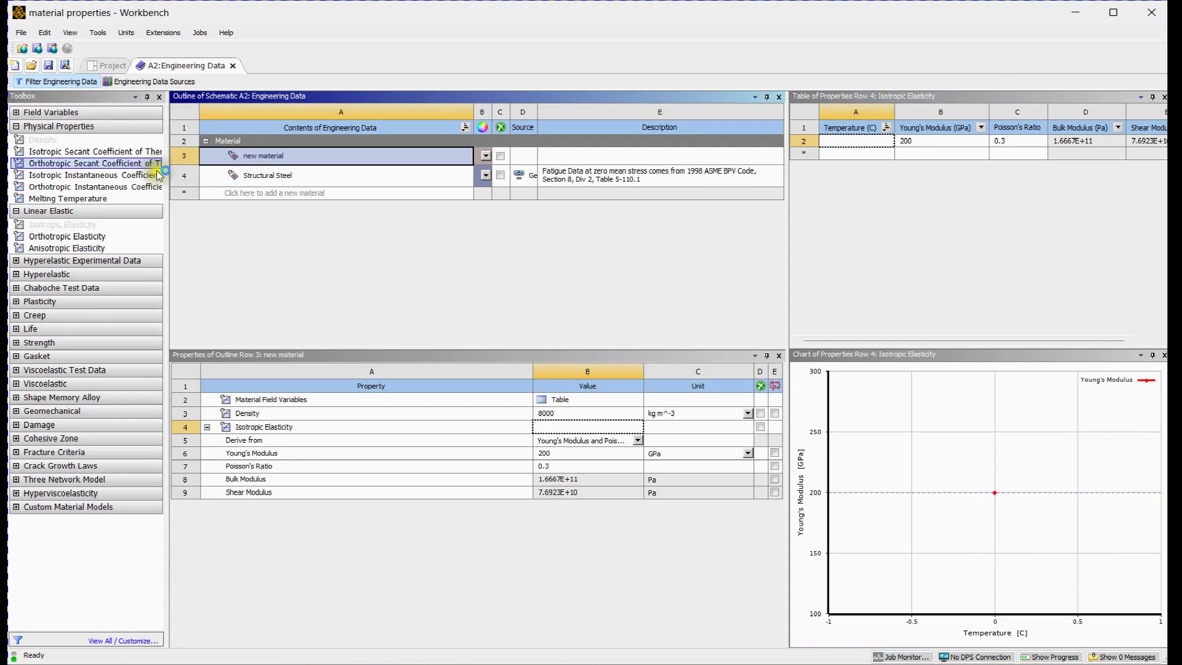
{"action": "double_click", "coordinate": [94, 155]}
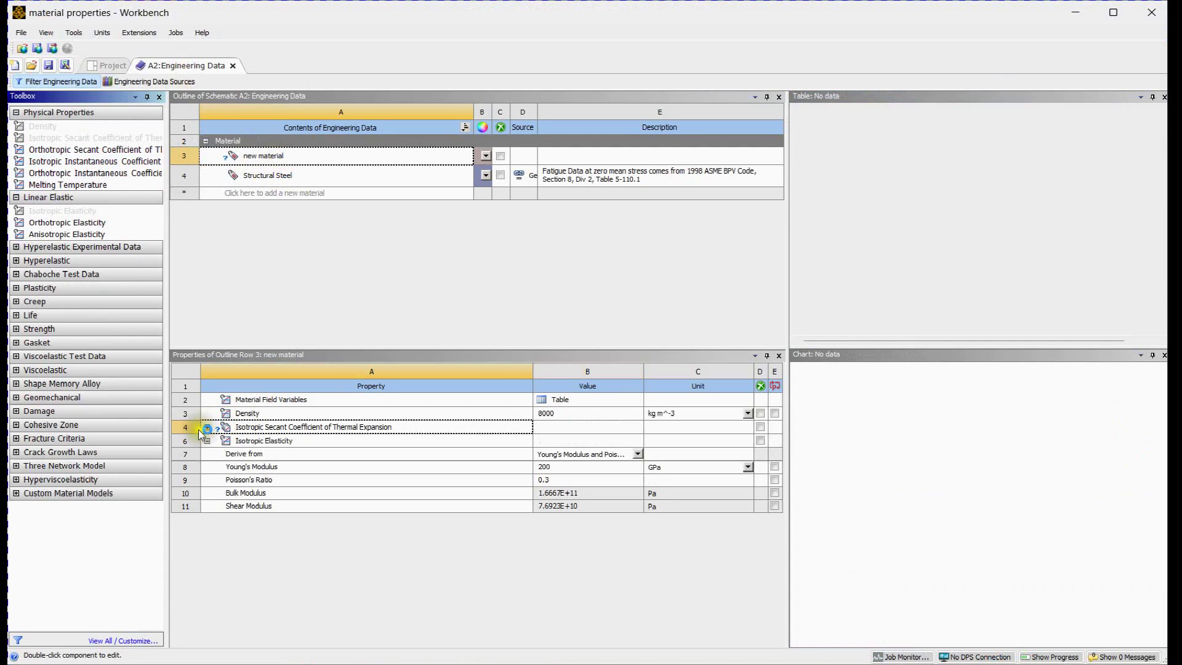
- Set new material's Coefficient of Thermal Expansion to 0.000001 C^-1 and refresh the project
{"action": "left_click", "coordinate": [207, 428]}
{"action": "left_click", "coordinate": [582, 441]}
{"action": "type", "text": "0.1"}
{"action": "key", "text": "Return"}
{"action": "left_click", "coordinate": [582, 441]}
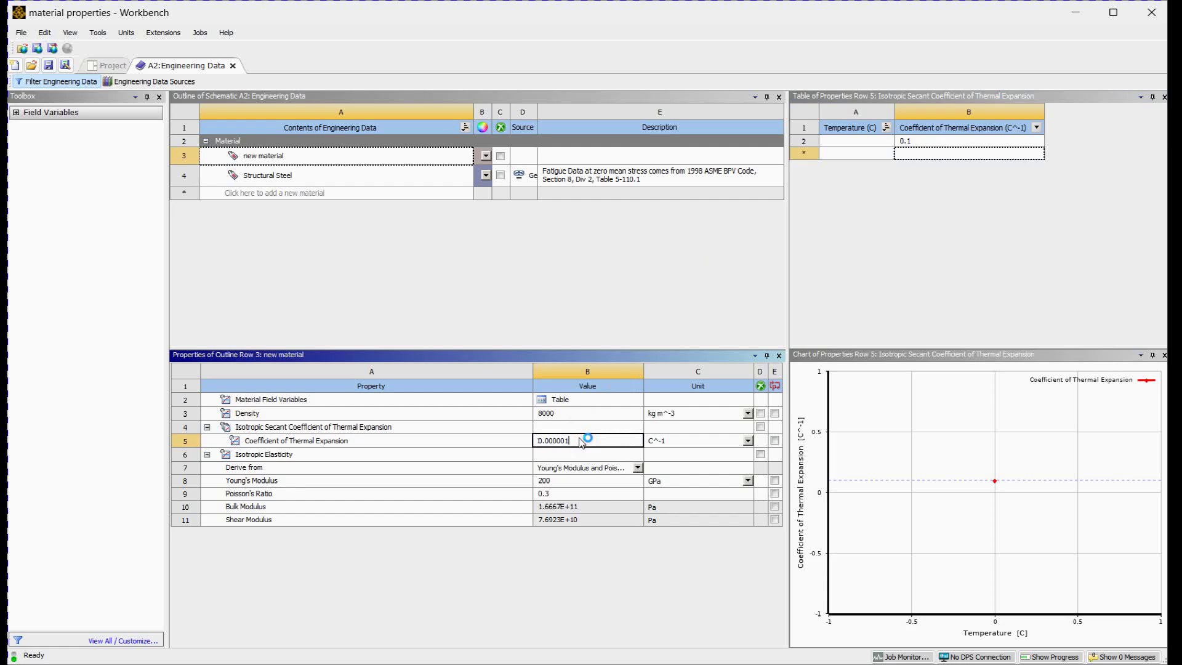
{"action": "key", "text": "Return"}
{"action": "left_click", "coordinate": [582, 441]}
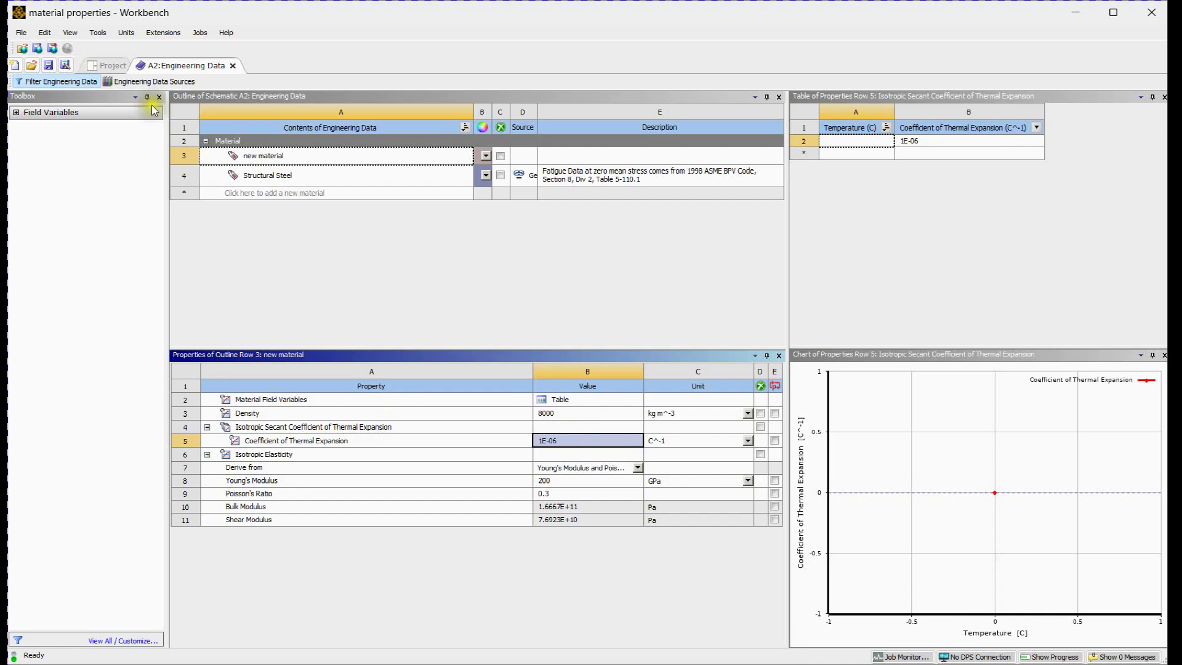
{"action": "left_click", "coordinate": [109, 65]}
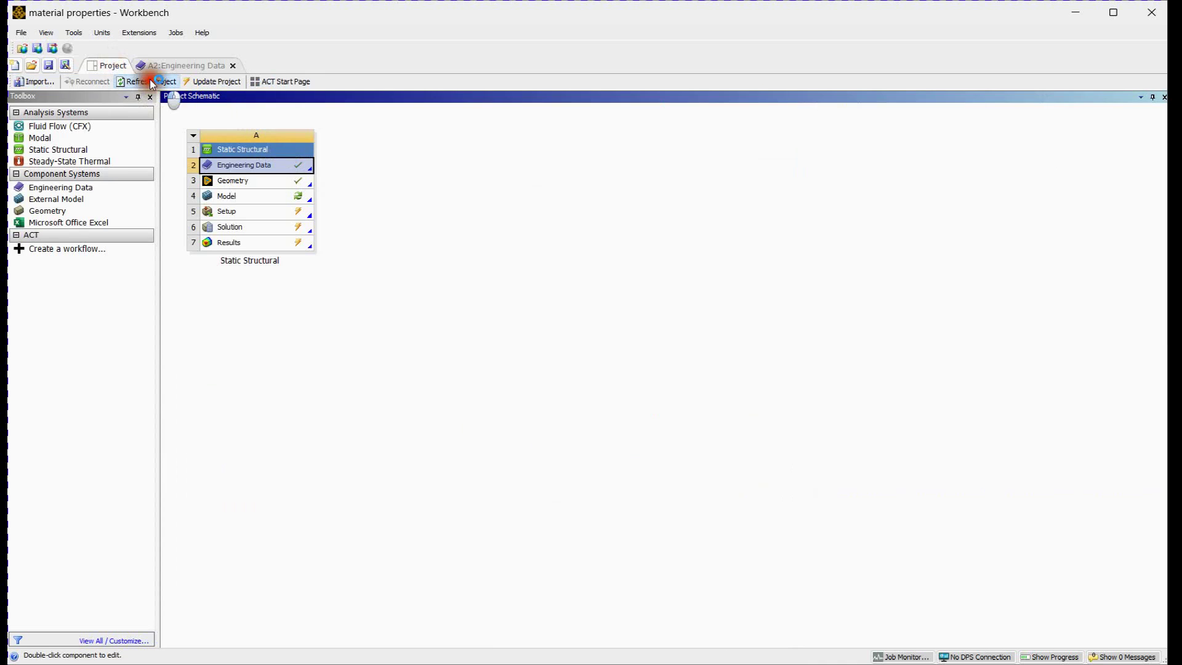
- In Mechanical, solve the analysis with the Thermal Condition included and display the Total Deformation and Equivalent Stress results
{"action": "mouse_move", "coordinate": [903, 664]}
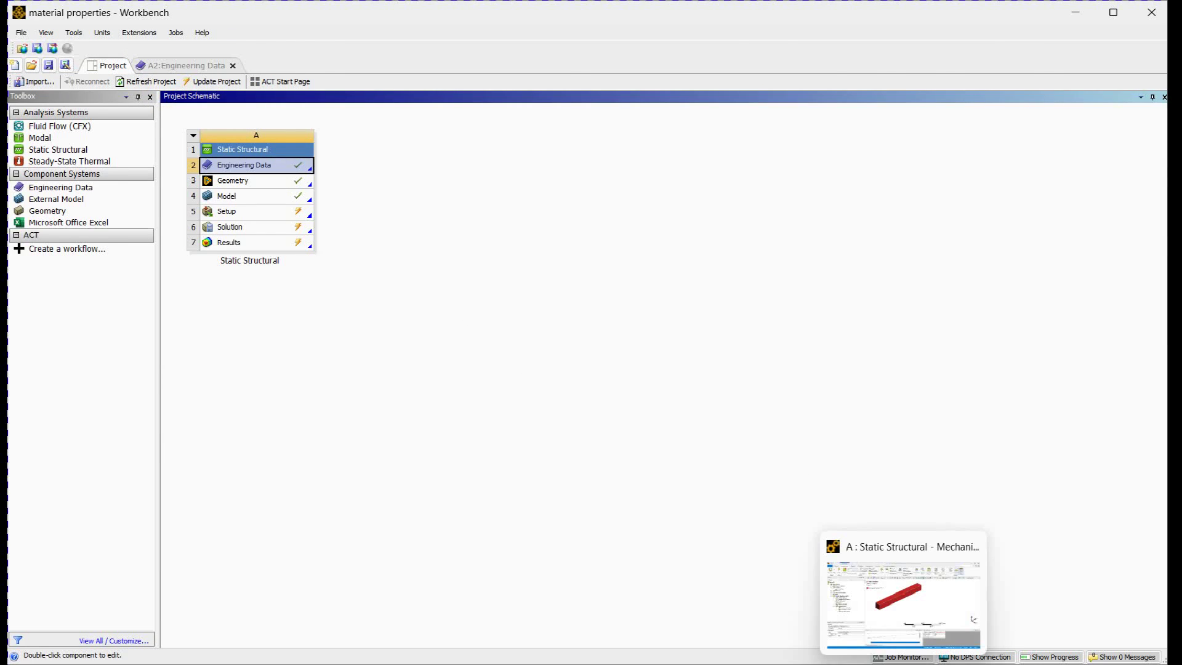
{"action": "left_click", "coordinate": [903, 591]}
{"action": "right_click", "coordinate": [117, 340]}
{"action": "left_click", "coordinate": [192, 366]}
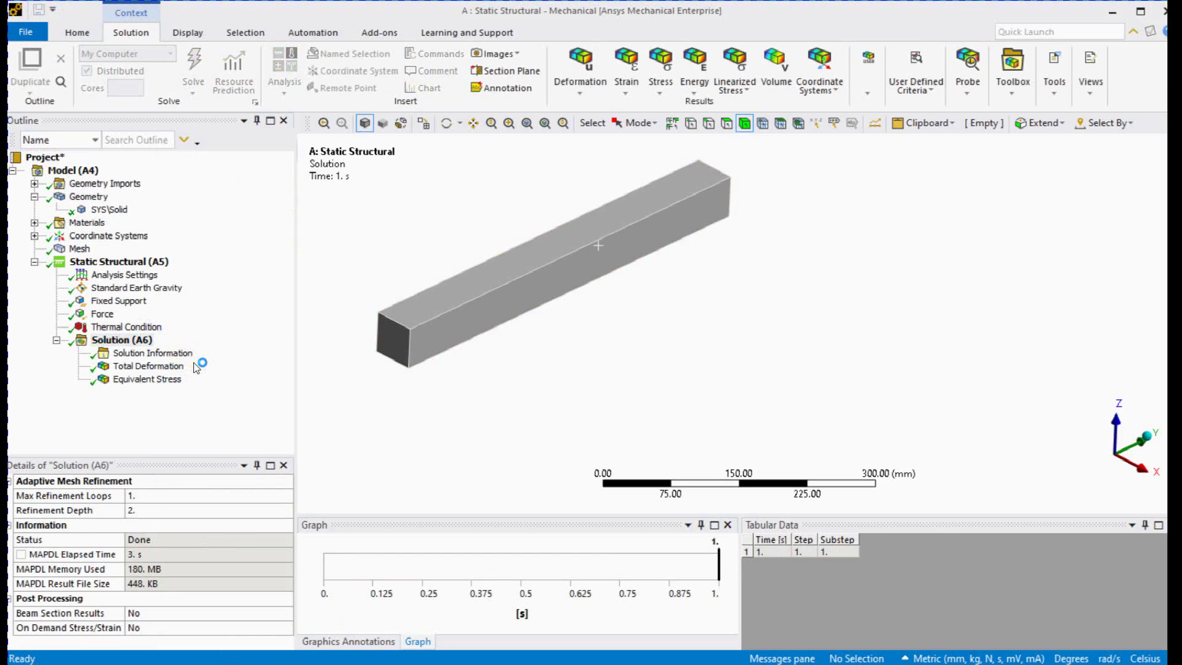
{"action": "left_click", "coordinate": [159, 367]}
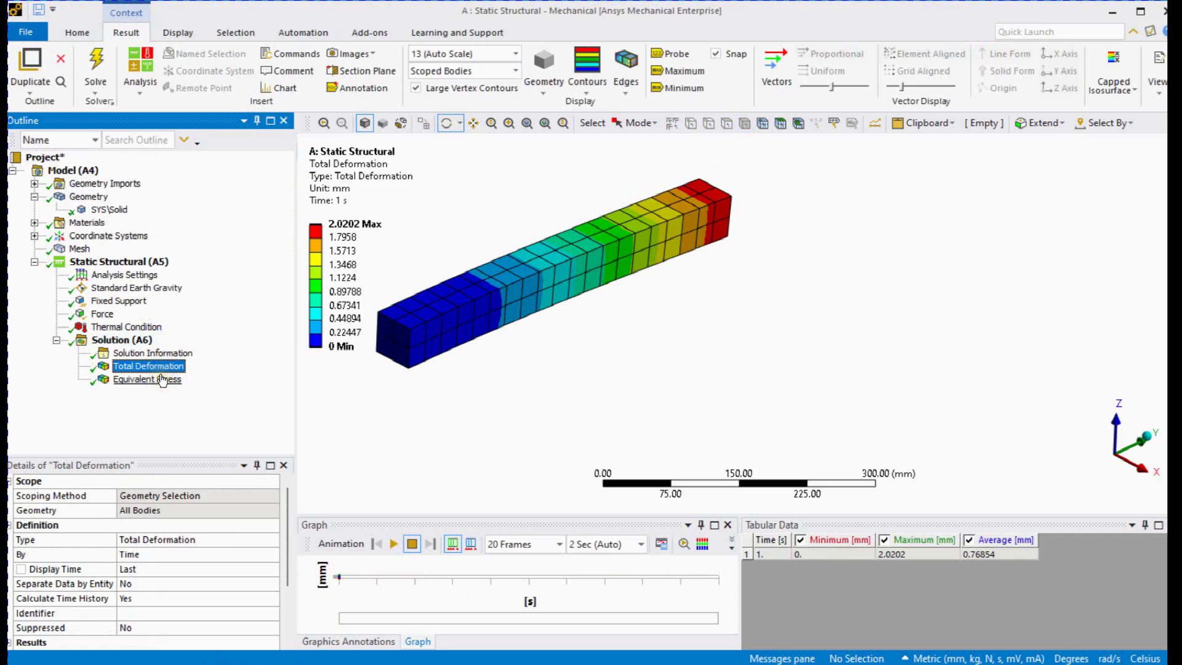
{"action": "left_click", "coordinate": [161, 379]}
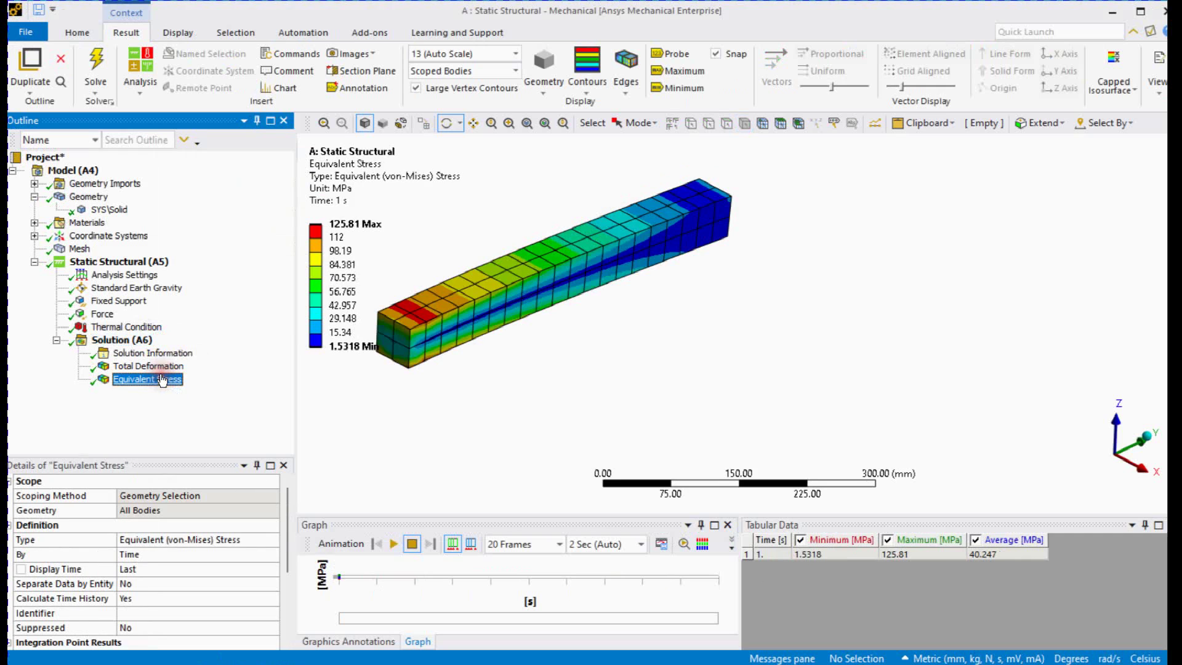
- Suppress the Force and Standard Earth Gravity loads in the Static Structural analysis
{"action": "left_click", "coordinate": [102, 314]}
{"action": "left_click", "coordinate": [114, 301], "text": "ctrl"}
{"action": "right_click", "coordinate": [112, 295]}
{"action": "key", "text": "Escape"}
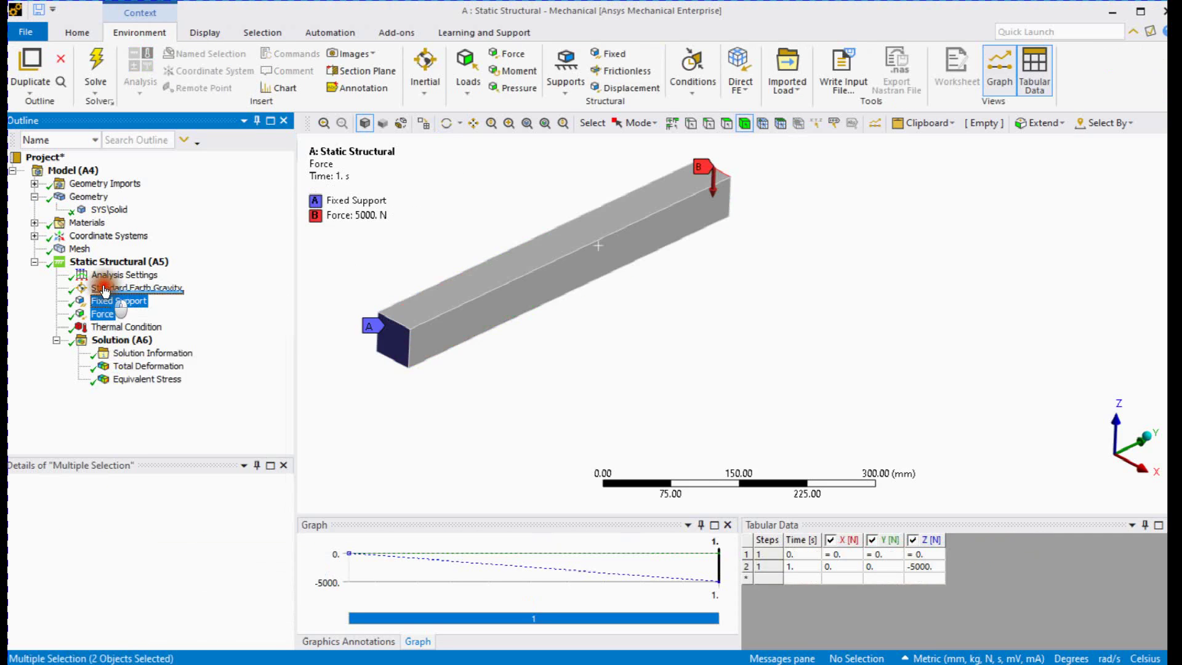
{"action": "left_click", "coordinate": [112, 288], "text": "ctrl"}
{"action": "left_click", "coordinate": [101, 314]}
{"action": "left_click", "coordinate": [112, 288], "text": "ctrl"}
{"action": "right_click", "coordinate": [113, 288]}
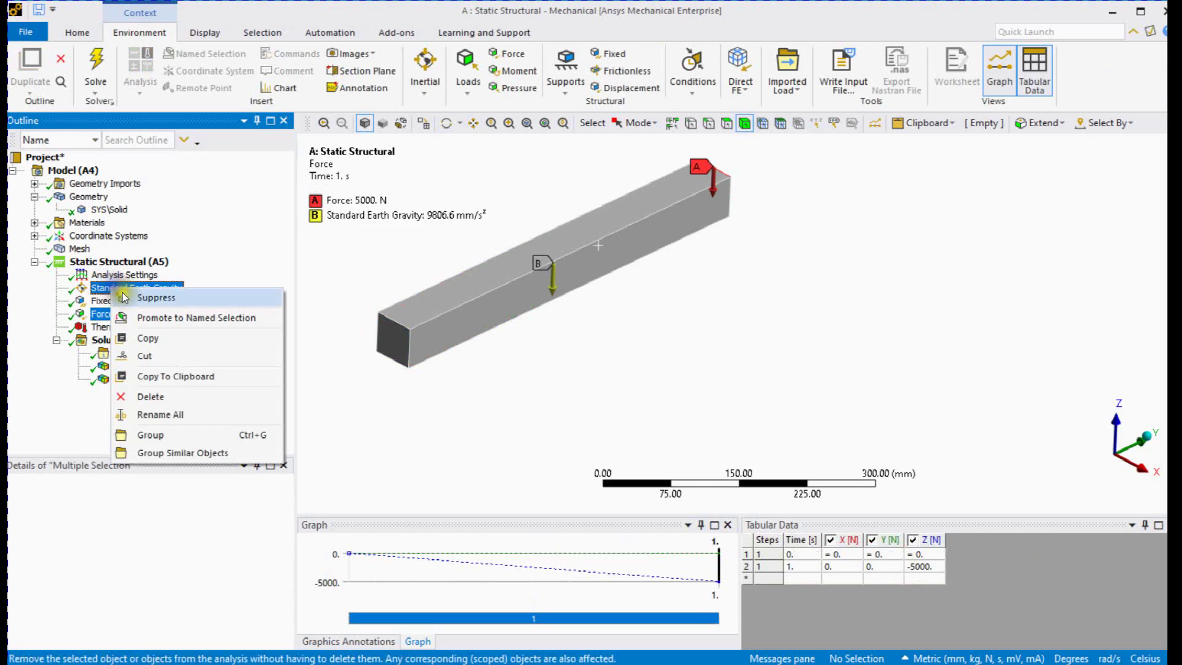
{"action": "left_click", "coordinate": [120, 298]}
- Solve the analysis with the Thermal Condition as the only active load and display the Total Deformation result
{"action": "left_click", "coordinate": [123, 327]}
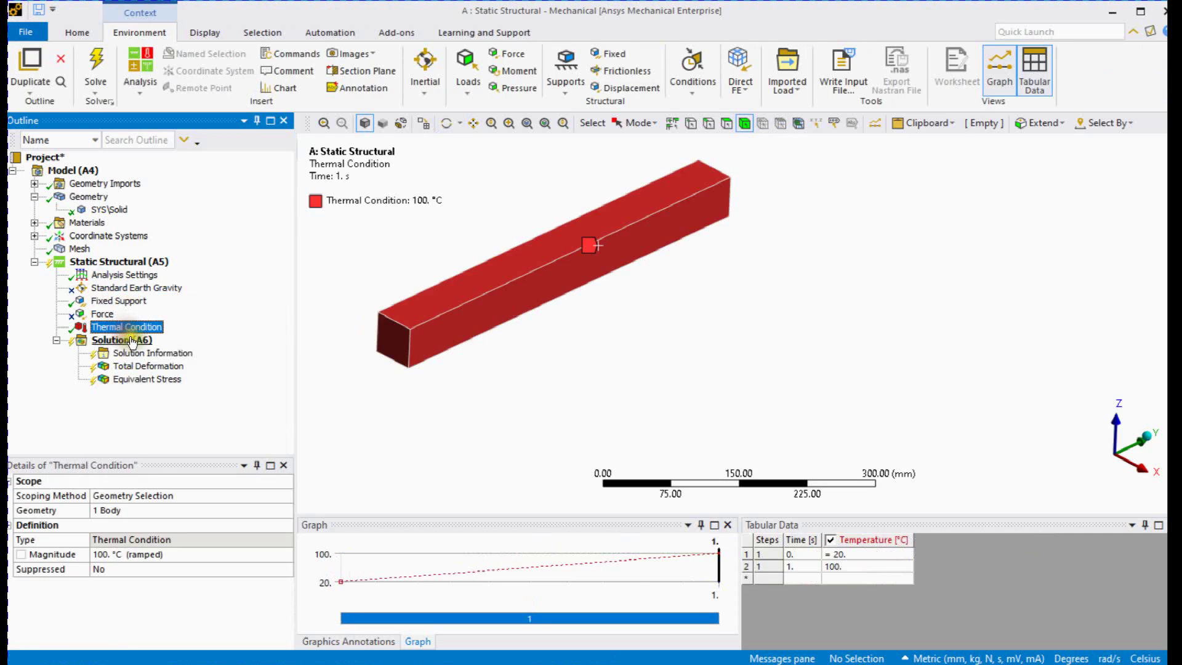
{"action": "right_click", "coordinate": [120, 340]}
{"action": "left_click", "coordinate": [172, 365]}
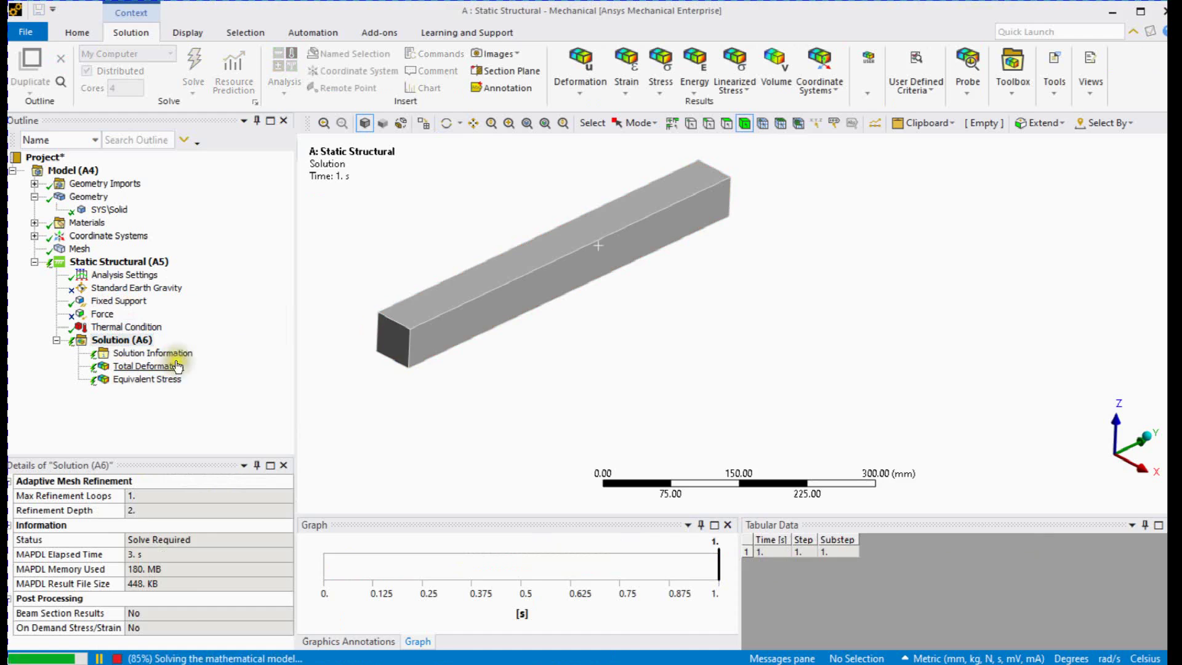
{"action": "left_click", "coordinate": [166, 366]}
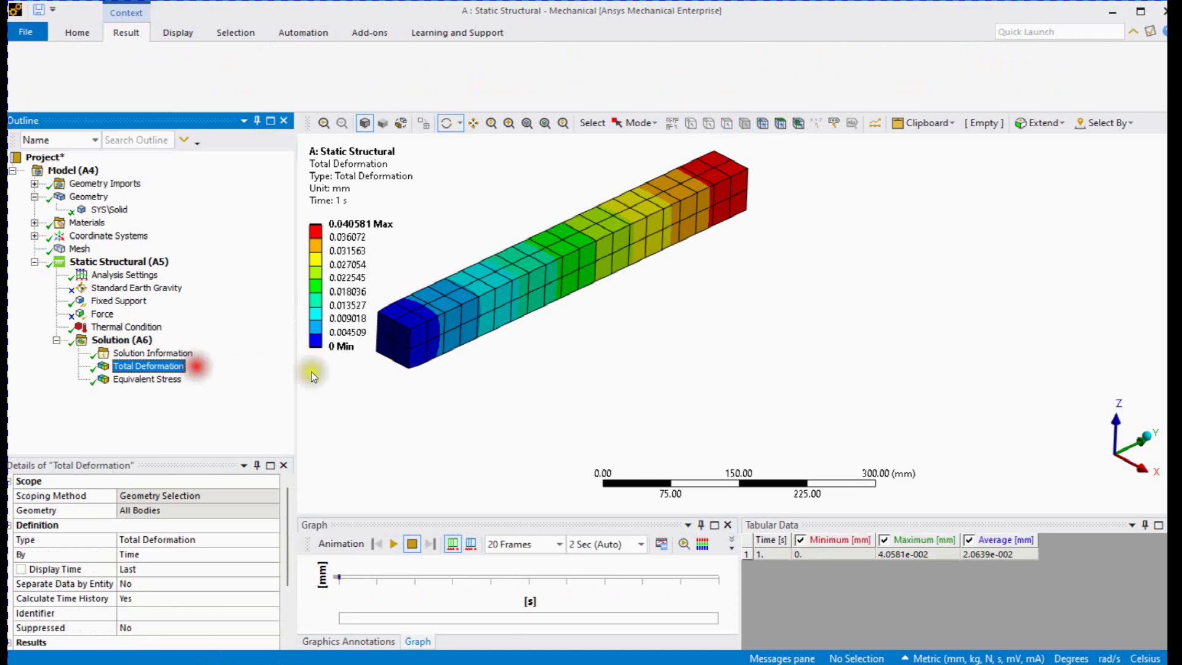
{"action": "middle_click_drag", "start_coordinate": [435, 179], "coordinate": [486, 213]}
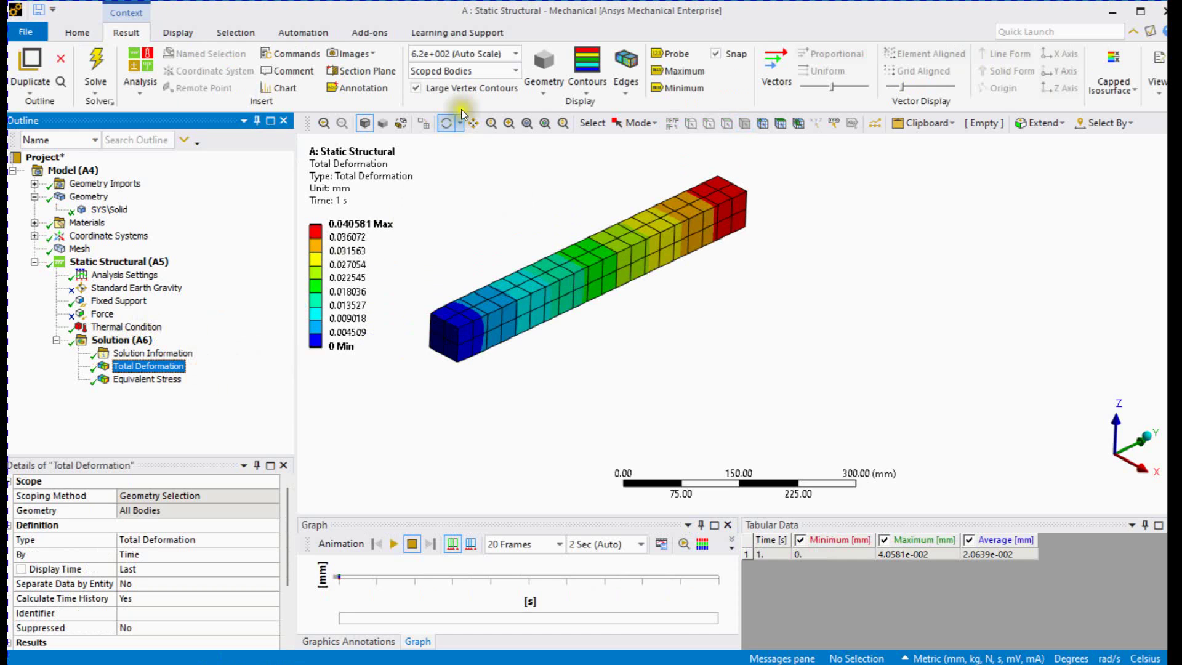
- Animate the Total Deformation at the 1.2e+003 (2x Auto) scale, stop the animation, and set the result scale to 0.0 (Undeformed)
{"action": "left_click", "coordinate": [515, 54]}
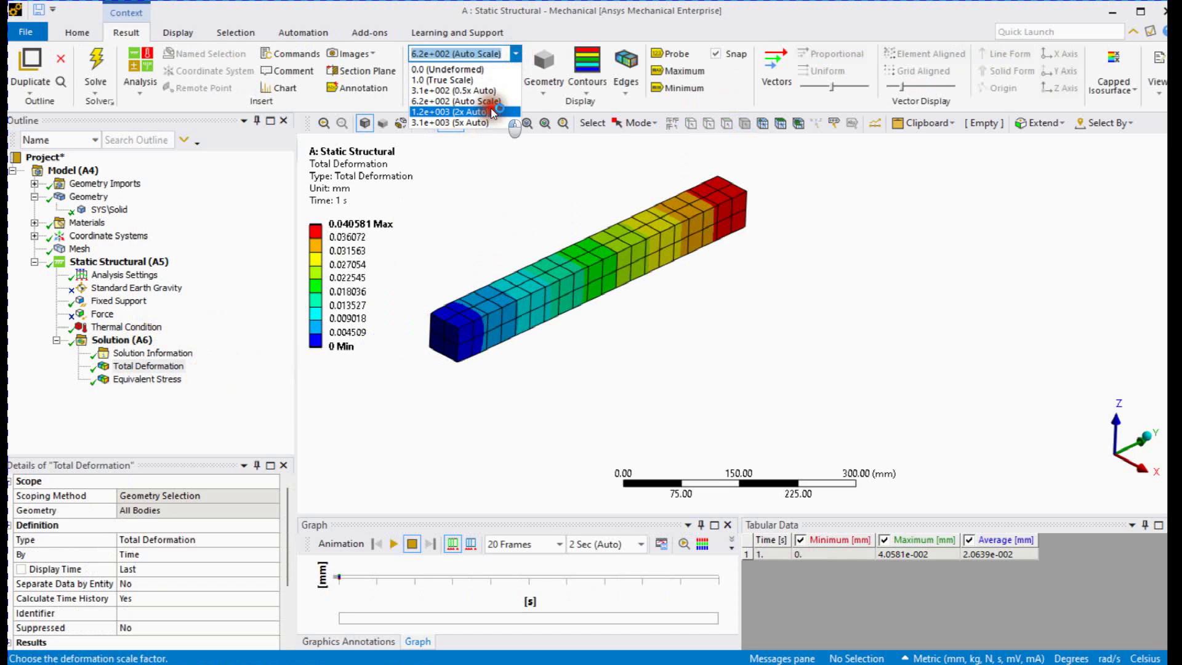
{"action": "left_click", "coordinate": [490, 111]}
{"action": "left_click", "coordinate": [394, 544]}
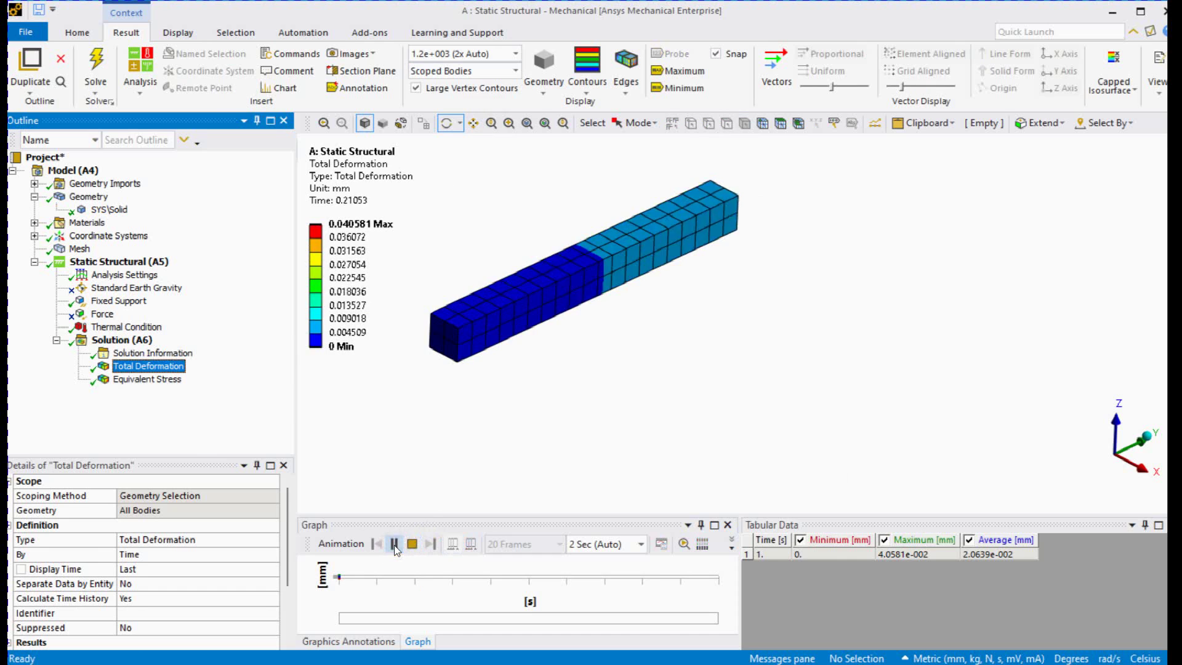
{"action": "left_click", "coordinate": [394, 545]}
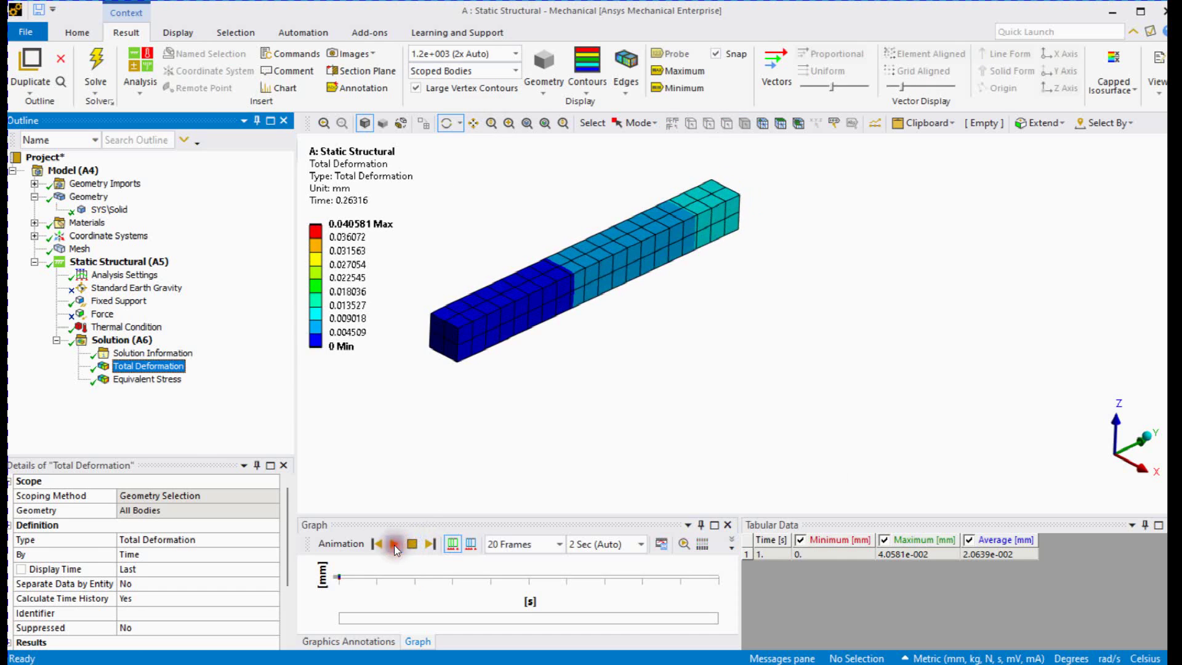
{"action": "left_click", "coordinate": [517, 54]}
{"action": "left_click", "coordinate": [485, 69]}
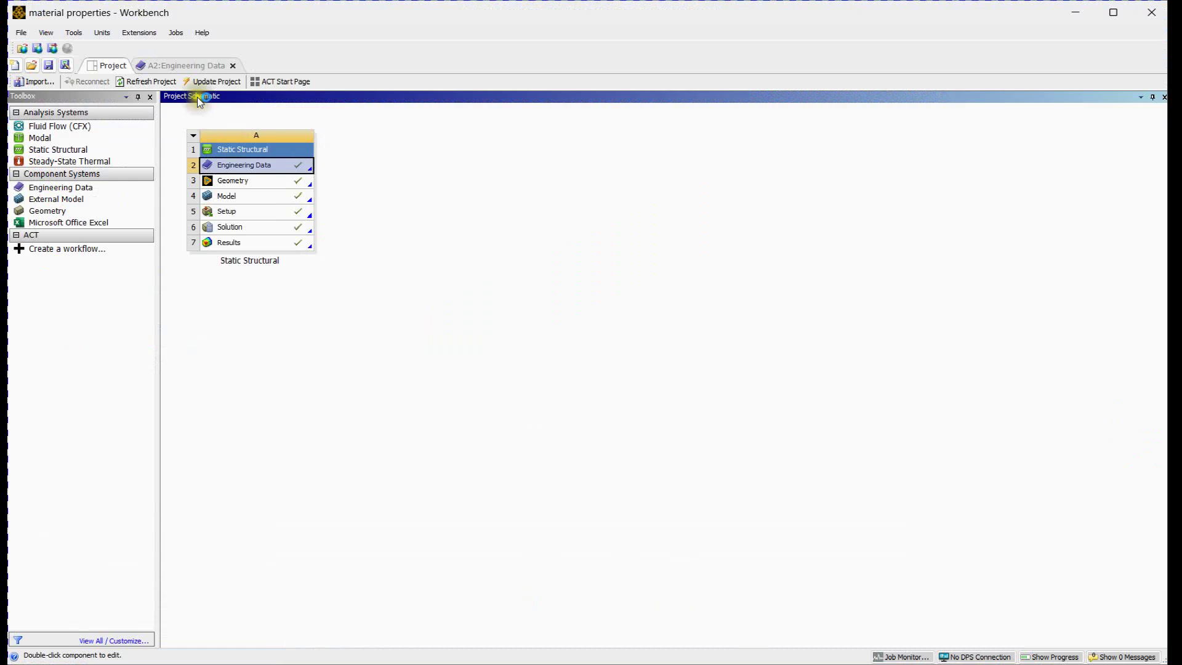
- In Workbench's Engineering Data, review new material's Density, Coefficient of Thermal Expansion and Isotropic Elasticity, including the Derive from and Young's Modulus unit options
{"action": "left_click", "coordinate": [184, 66]}
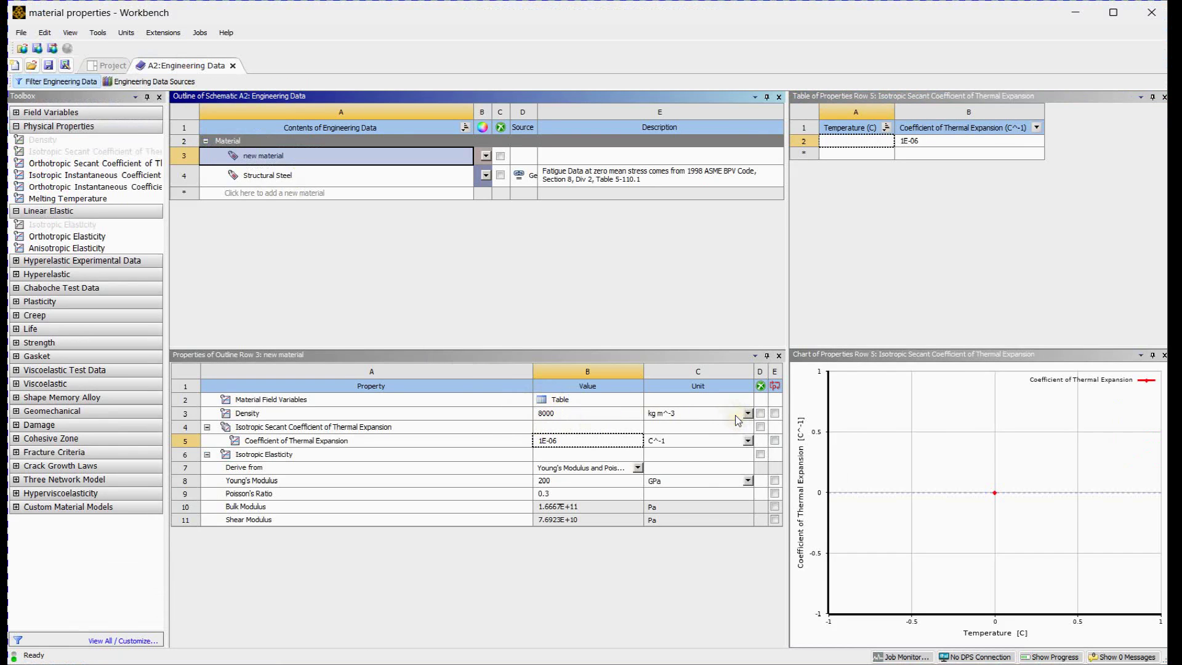
{"action": "left_click", "coordinate": [241, 416]}
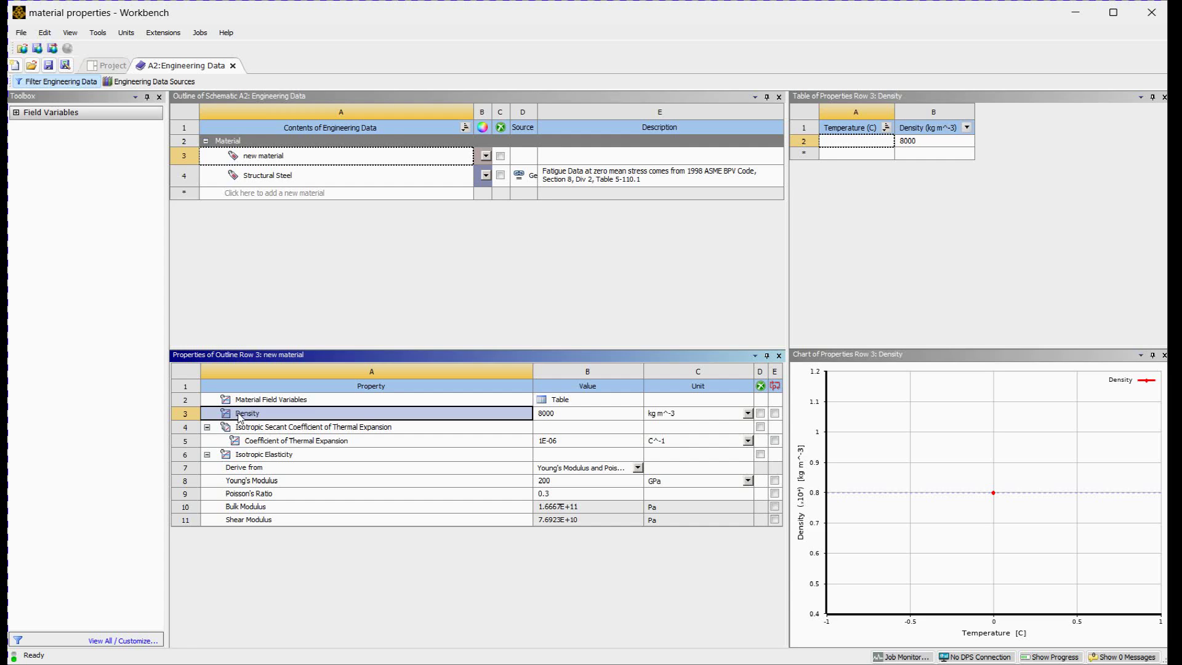
{"action": "left_click", "coordinate": [247, 441]}
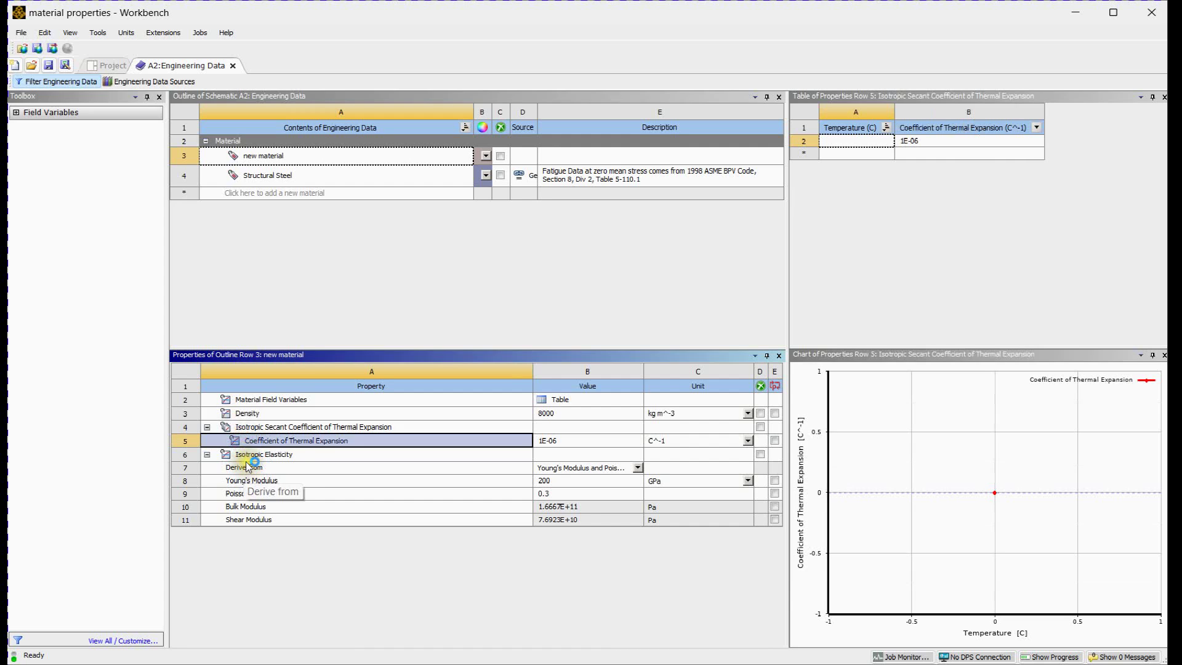
{"action": "left_click", "coordinate": [247, 455]}
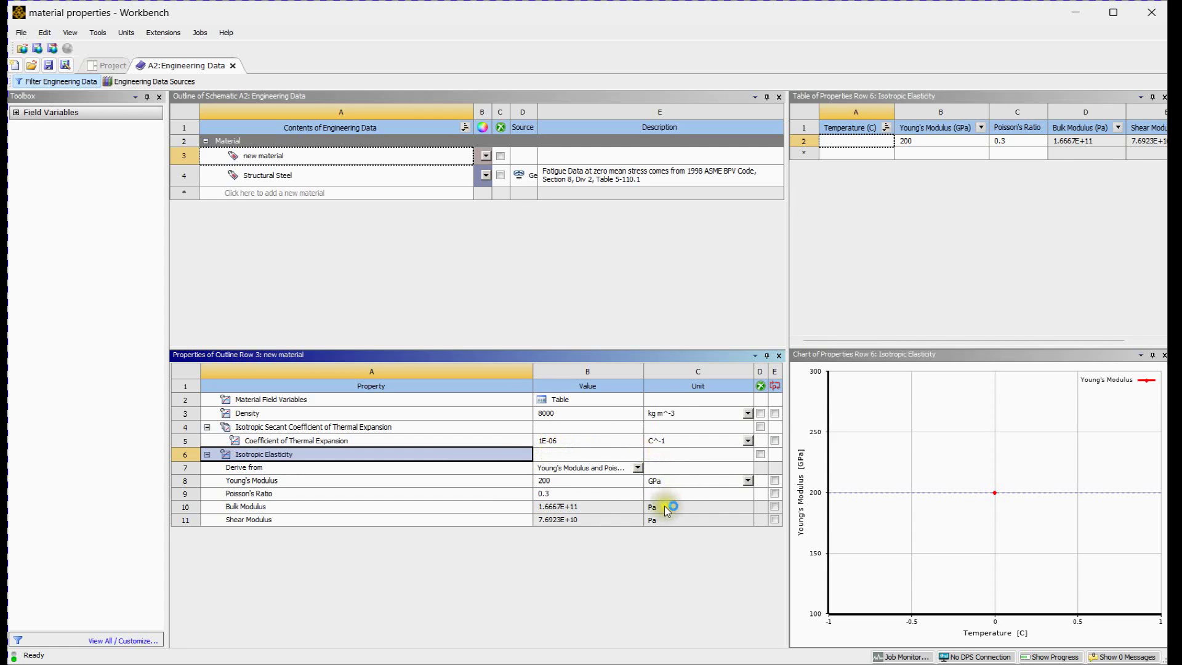
{"action": "left_click", "coordinate": [638, 468]}
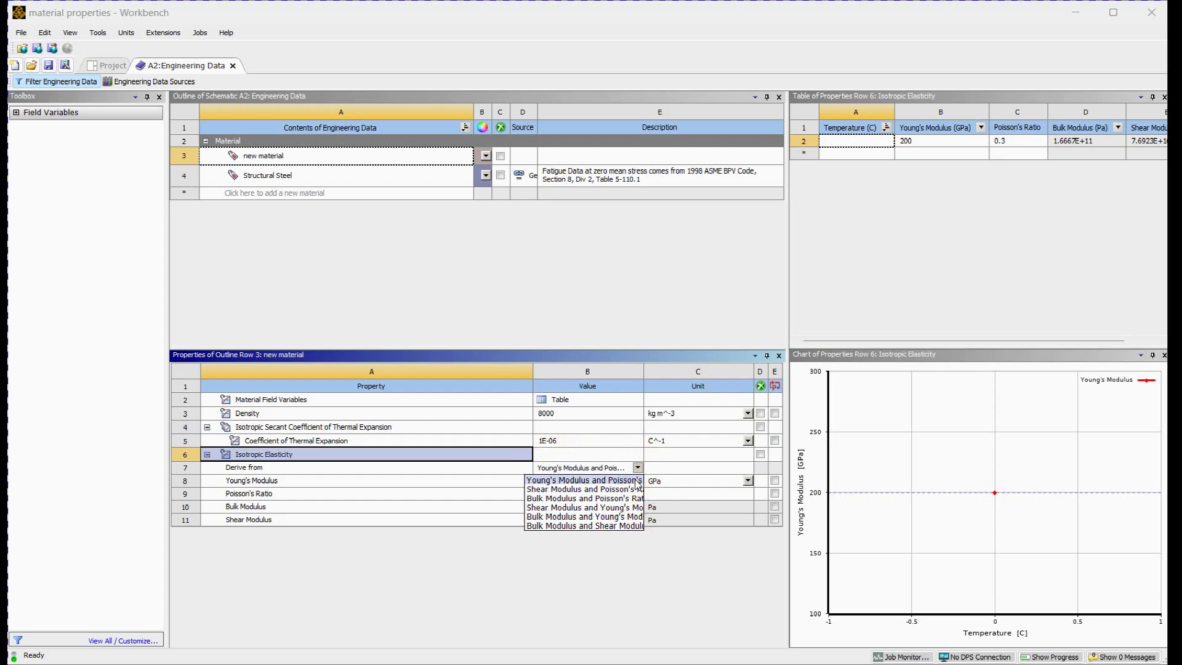
{"action": "left_click", "coordinate": [747, 481]}
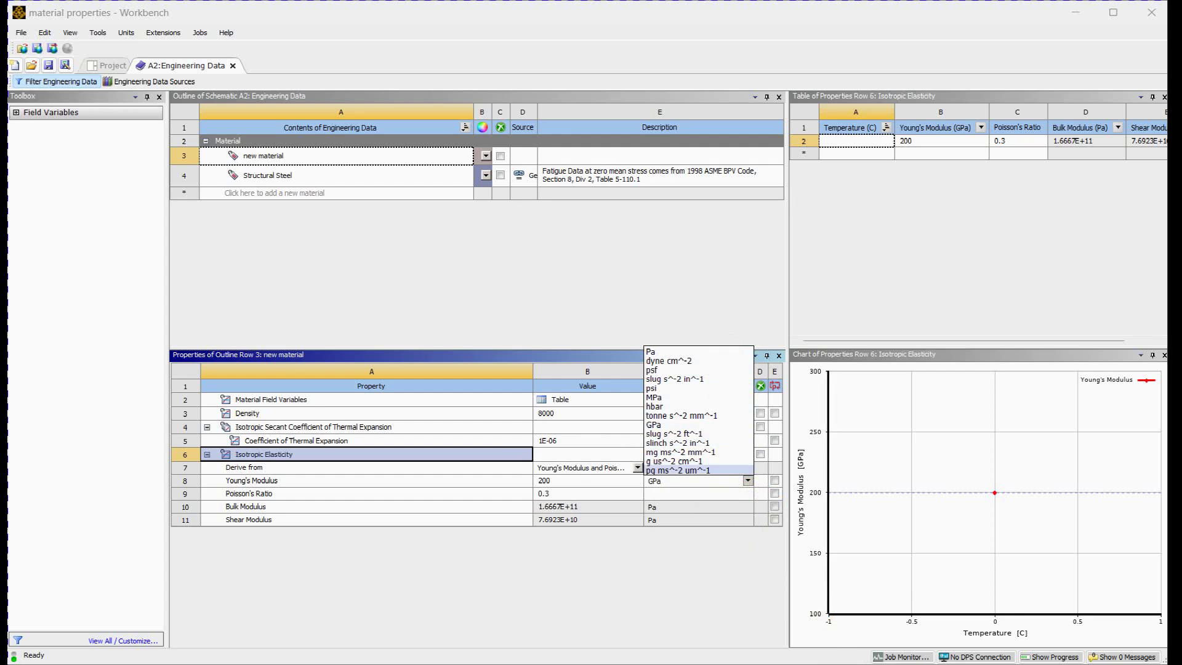
{"action": "key", "text": "Escape"}
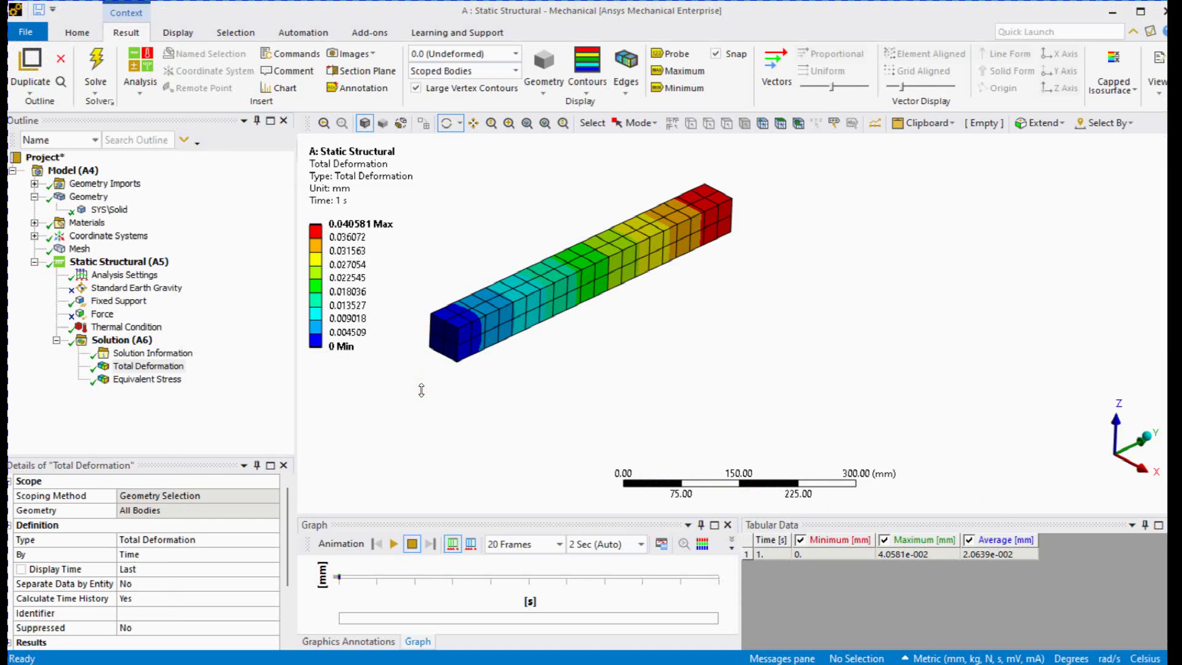